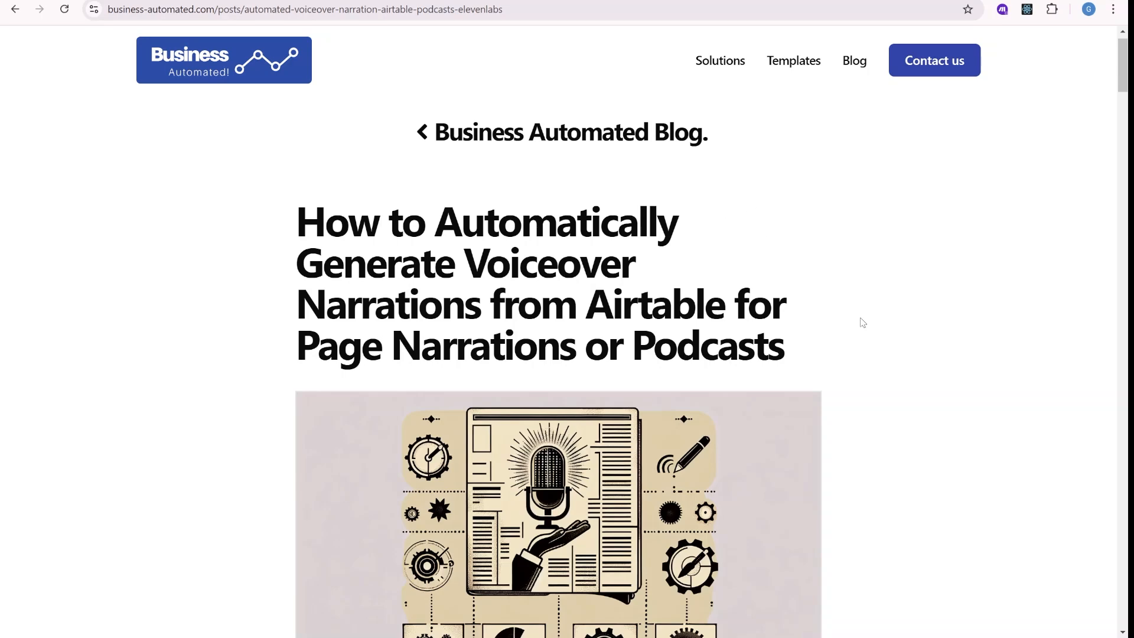
scroll(870, 333, down, 5)
scroll(952, 390, down, 4)
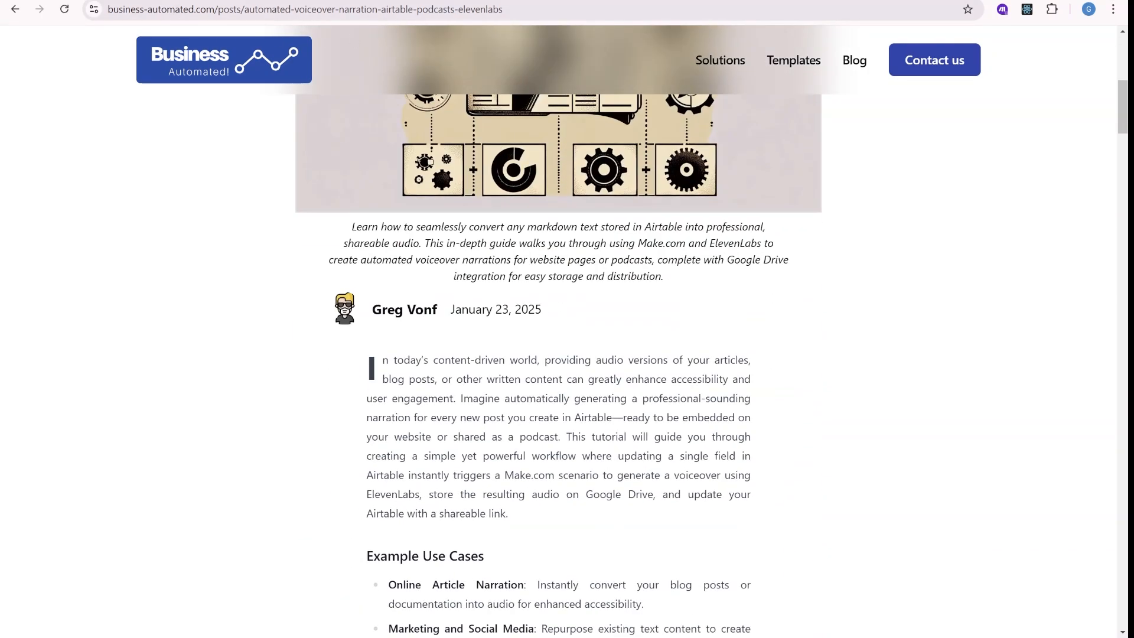
- Switch from the blog article through the Airtable, ElevenLabs and Make.com tabs toward the YouTube channel
key(ctrl+Tab)
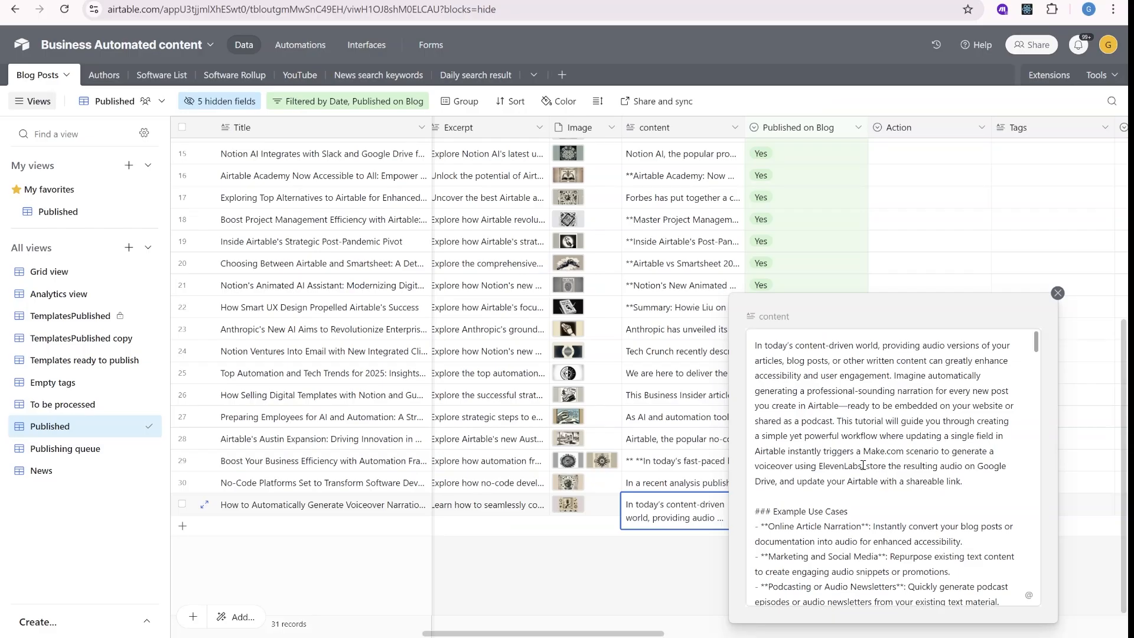
scroll(872, 474, down, 2)
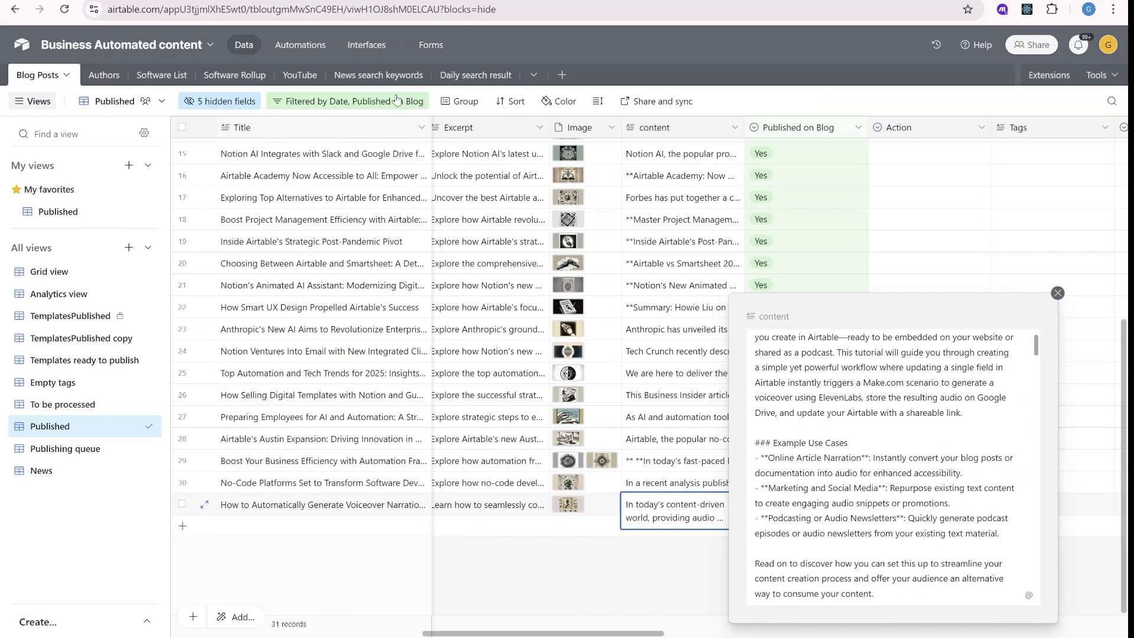
key(ctrl+Tab)
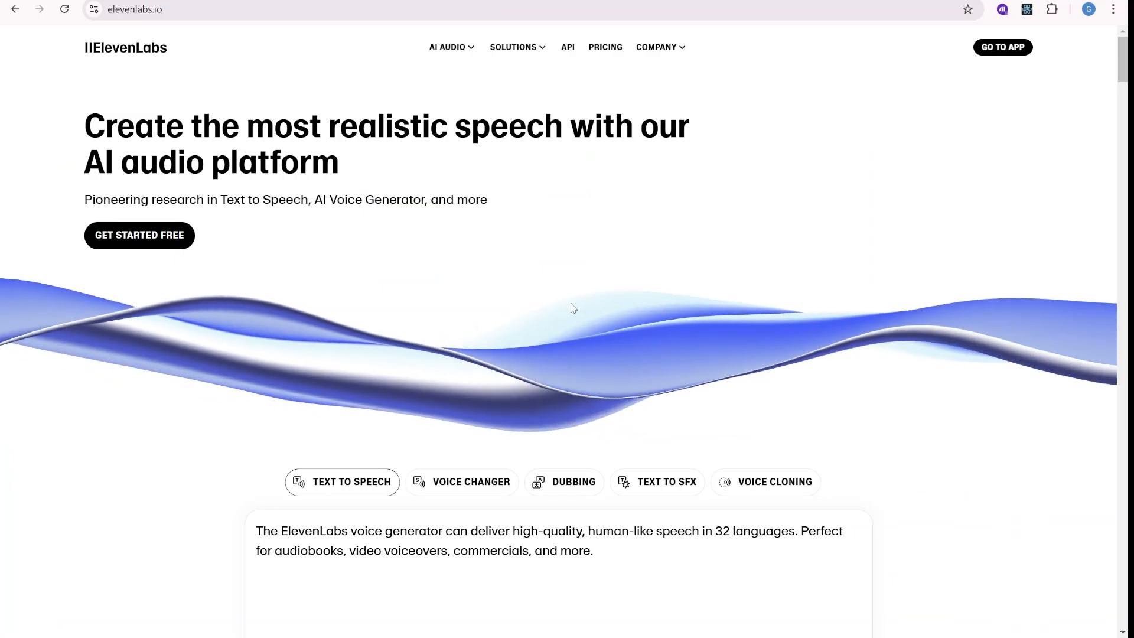
key(ctrl+Tab)
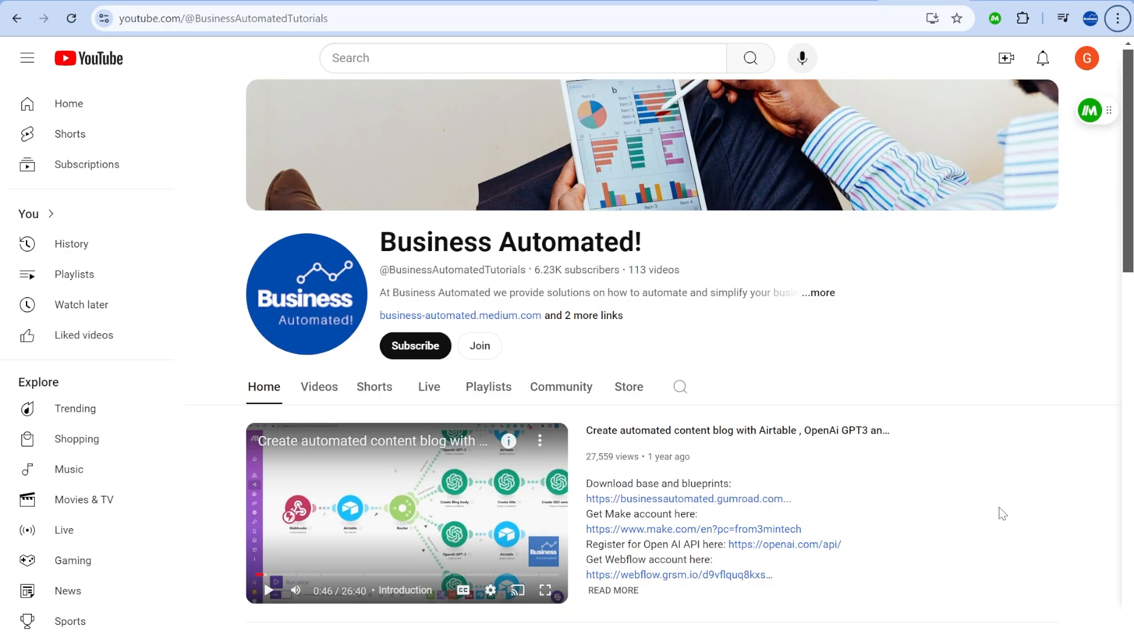
scroll(1044, 354, down, 3)
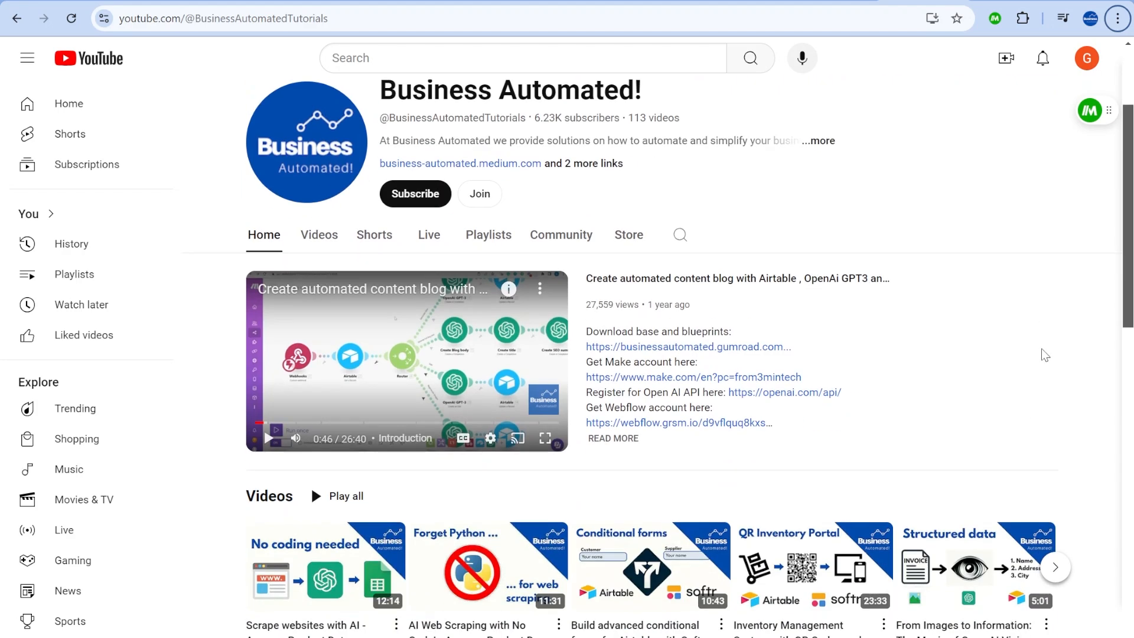
scroll(1044, 355, down, 3)
scroll(1036, 365, down, 2)
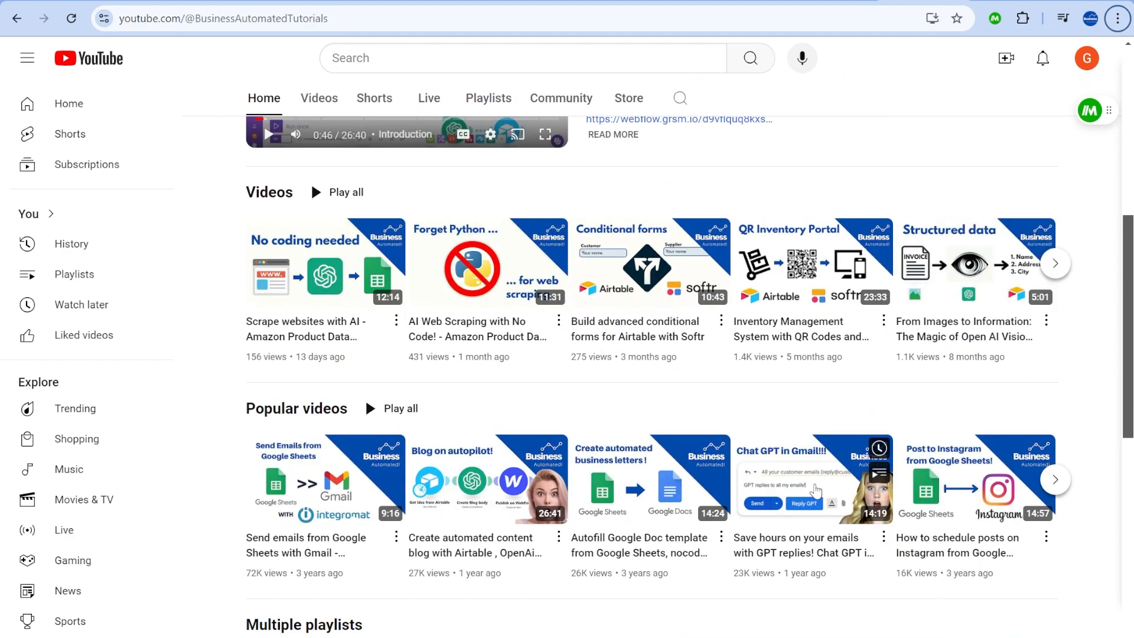
scroll(794, 496, up, 2)
scroll(620, 399, up, 5)
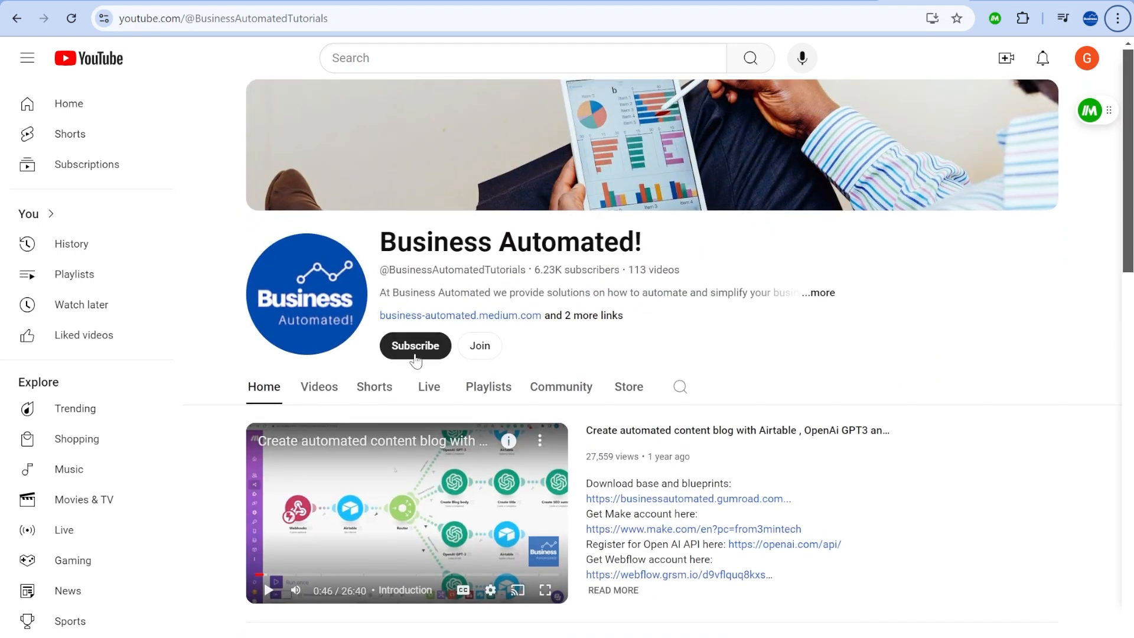
scroll(620, 373, down, 2)
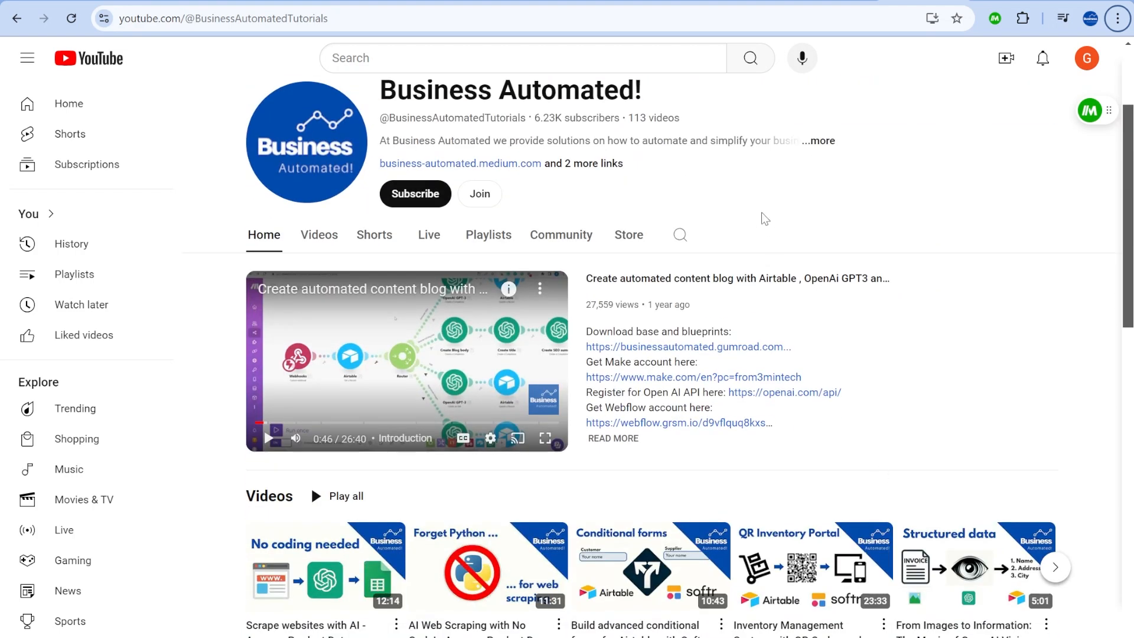
- Review the channel's Join memberships, viewing the Automation Advocate and Business Automator! tiers
click(479, 194)
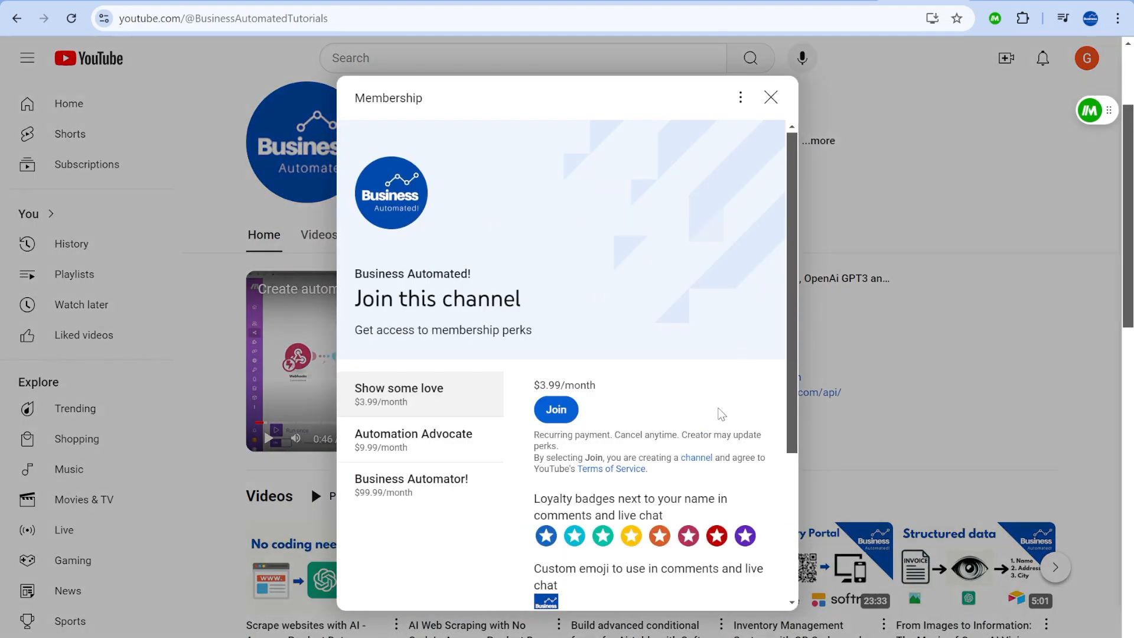
scroll(471, 303, down, 1)
click(471, 303)
click(410, 387)
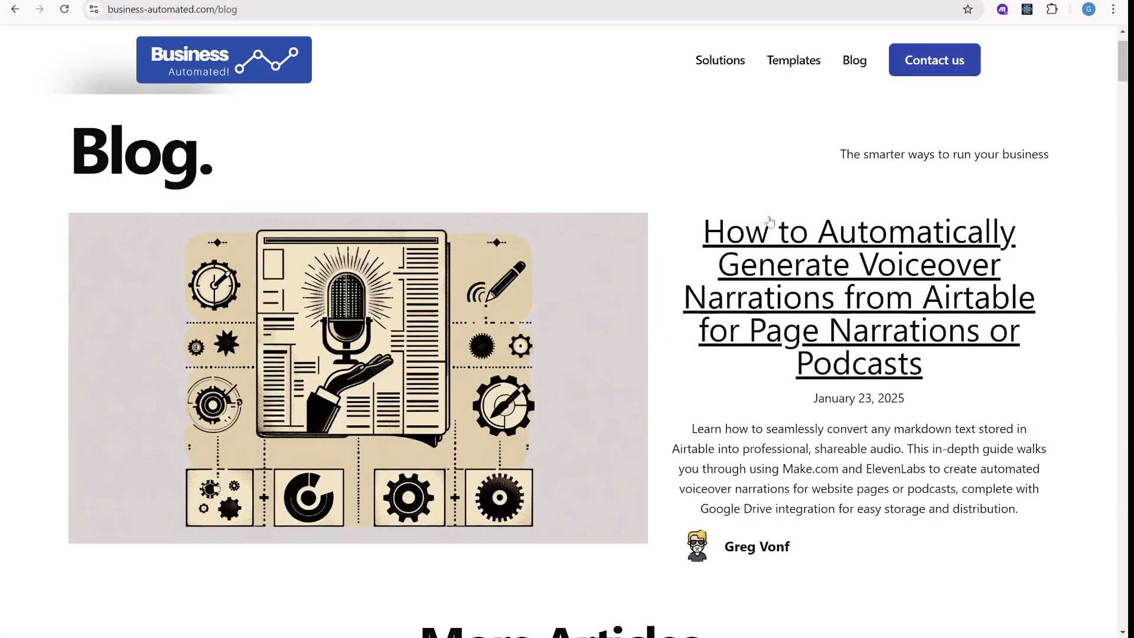
scroll(709, 266, down, 2)
scroll(709, 265, down, 5)
scroll(656, 429, down, 2)
scroll(655, 430, down, 5)
scroll(656, 430, down, 3)
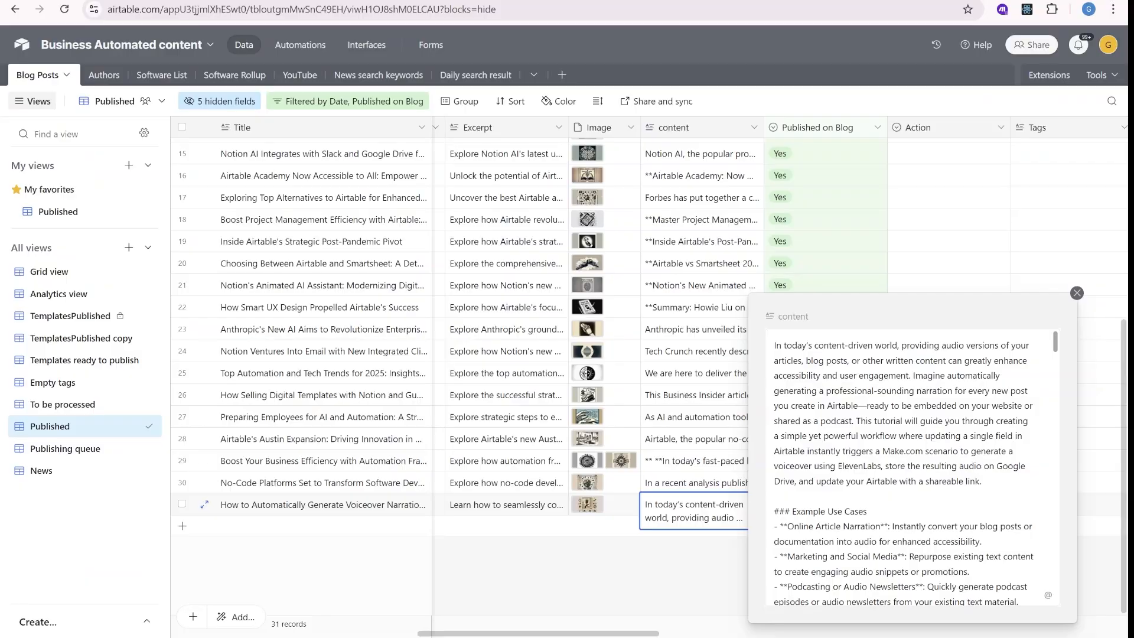
mouse_move(368, 416)
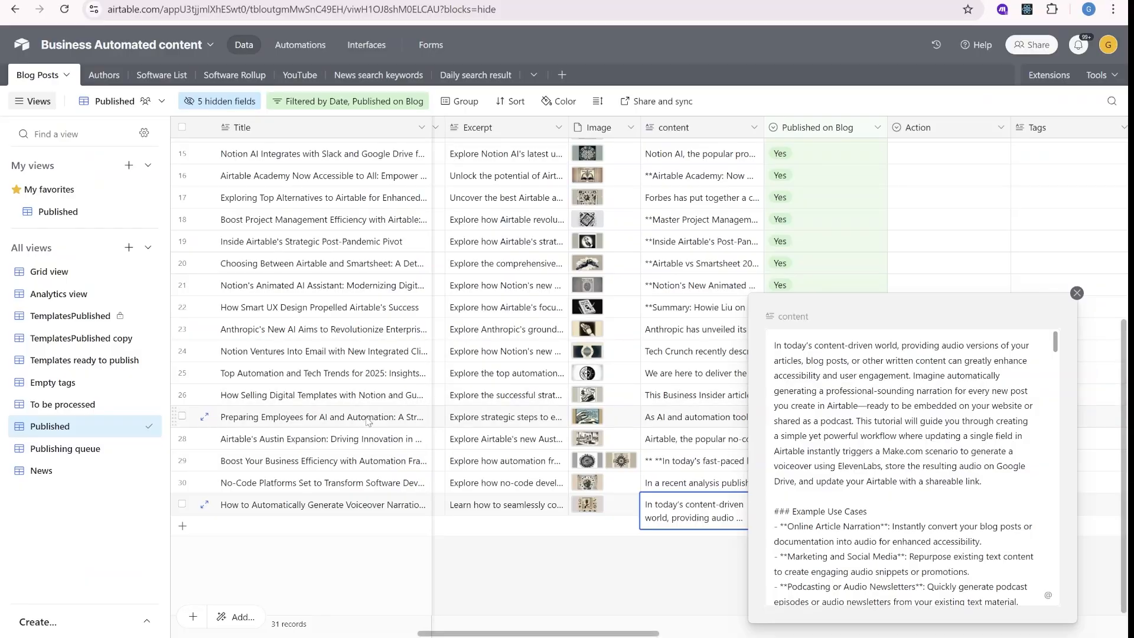
scroll(369, 418, up, 3)
scroll(369, 418, down, 3)
- Expand row 31's voiceover article content in Blog Posts, read through it and close it
click(700, 439)
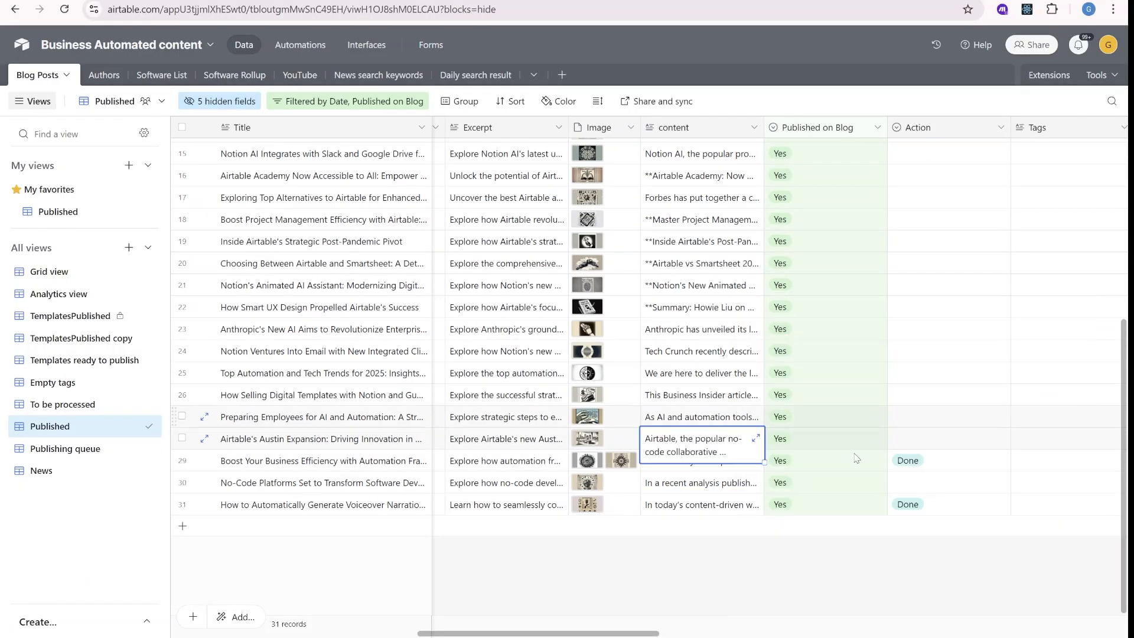
click(732, 506)
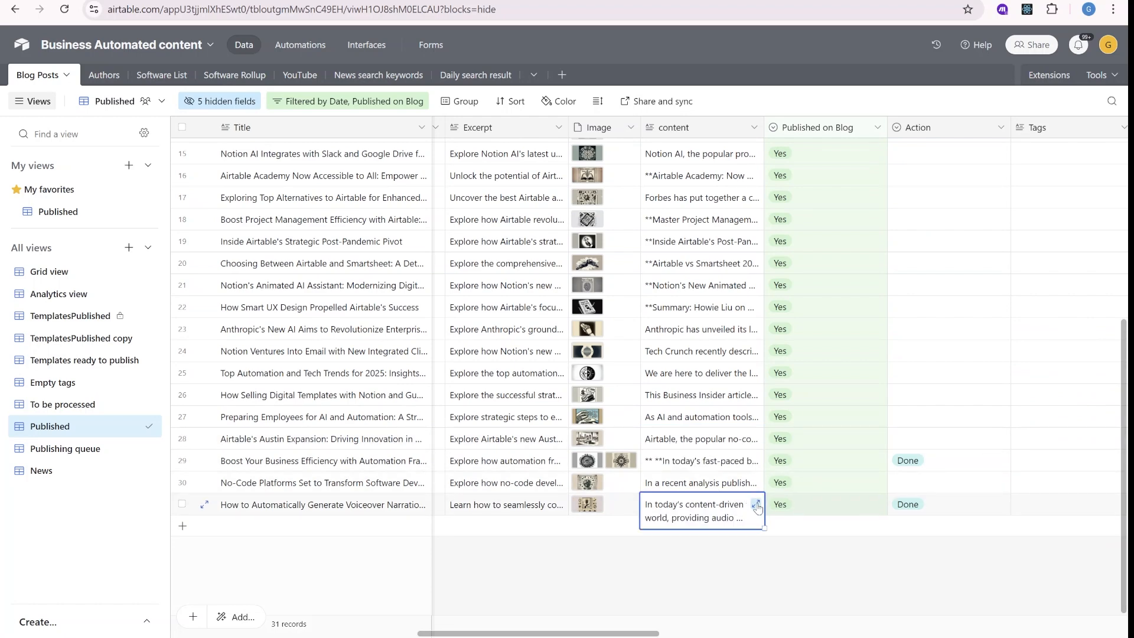
click(757, 507)
scroll(912, 443, down, 5)
scroll(912, 443, down, 5)
scroll(943, 440, down, 5)
scroll(942, 440, down, 5)
scroll(943, 440, down, 5)
scroll(939, 443, down, 5)
scroll(936, 447, down, 5)
scroll(937, 447, down, 5)
scroll(936, 447, down, 5)
scroll(934, 478, down, 5)
scroll(930, 514, down, 5)
scroll(930, 513, down, 5)
scroll(930, 496, down, 5)
click(486, 400)
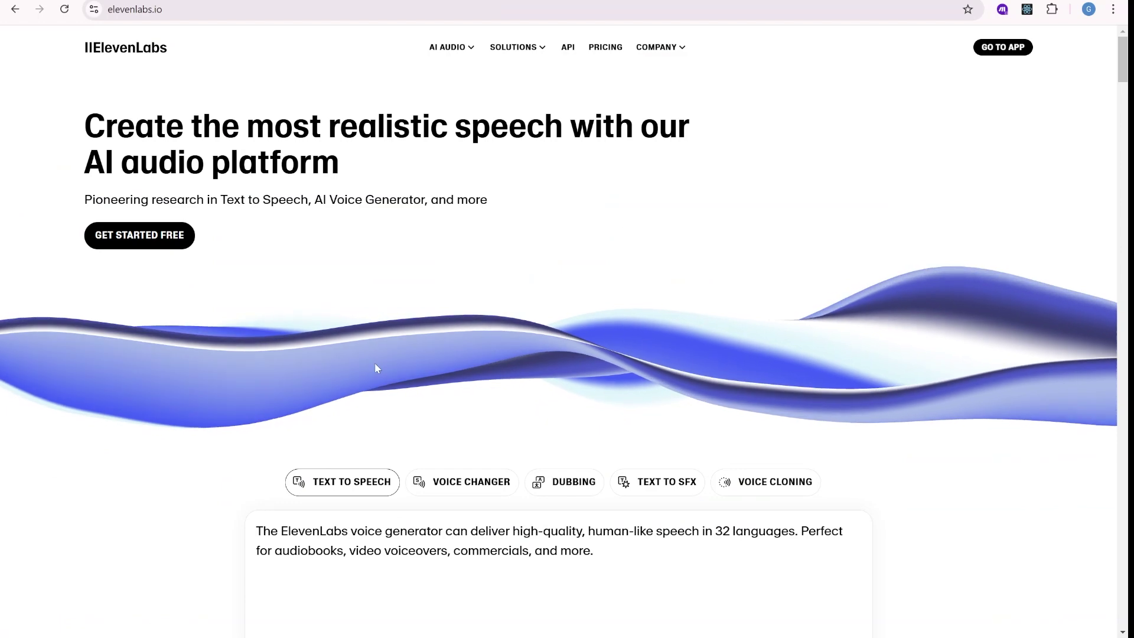
scroll(375, 361, down, 3)
scroll(532, 373, down, 8)
scroll(782, 381, down, 3)
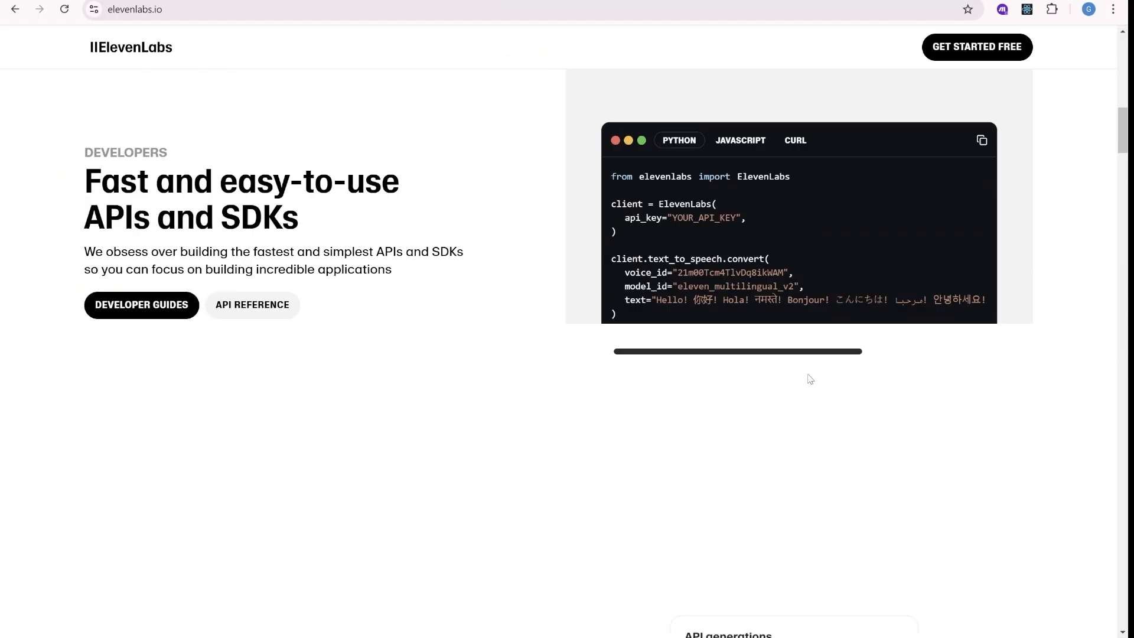
scroll(779, 343, down, 5)
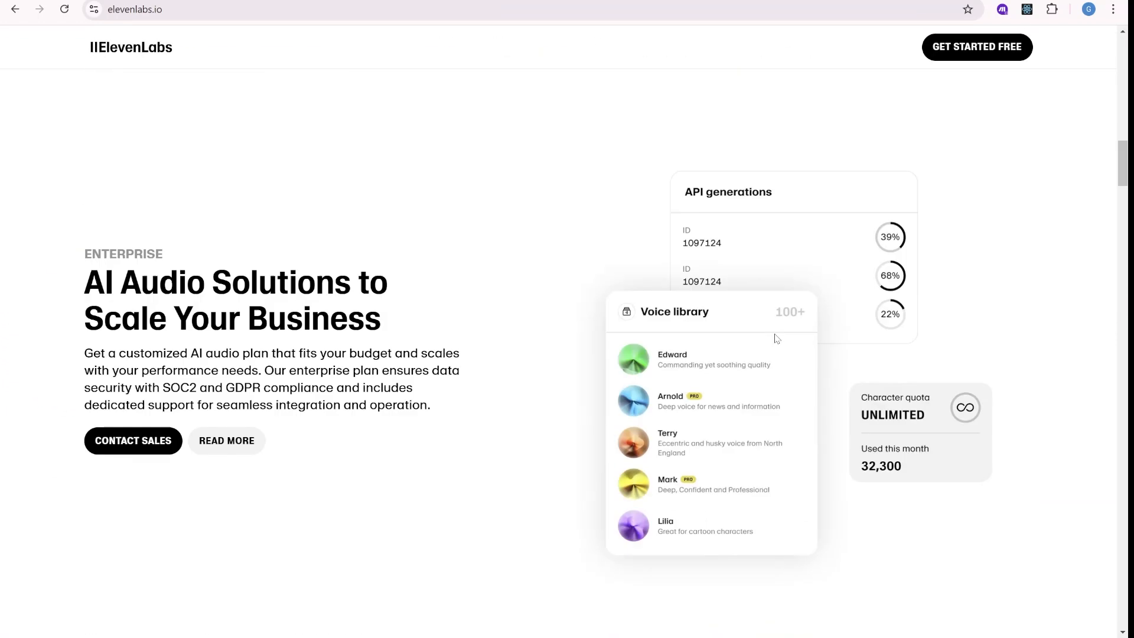
scroll(771, 354, down, 3)
scroll(684, 423, down, 4)
scroll(413, 445, down, 5)
scroll(550, 433, down, 5)
scroll(545, 429, down, 5)
scroll(546, 420, down, 4)
scroll(546, 421, up, 5)
scroll(532, 373, up, 6)
scroll(523, 372, up, 6)
scroll(521, 376, up, 6)
scroll(520, 377, up, 5)
- Refresh the ElevenLabs homepage before entering the app workspace
key(F5)
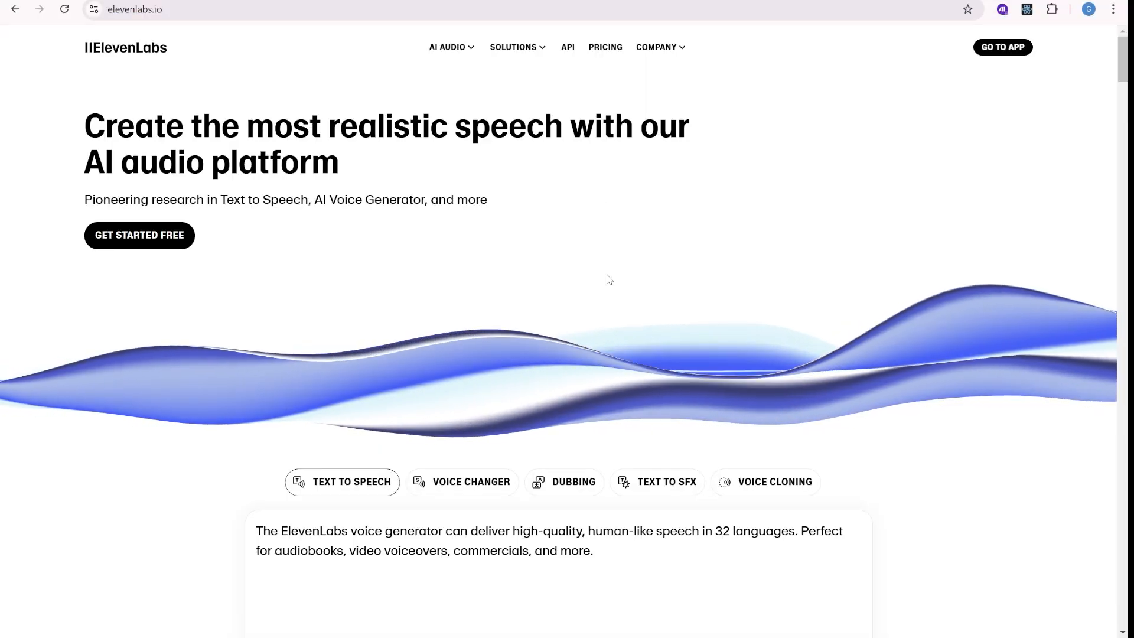
scroll(612, 278, down, 1)
scroll(675, 301, up, 1)
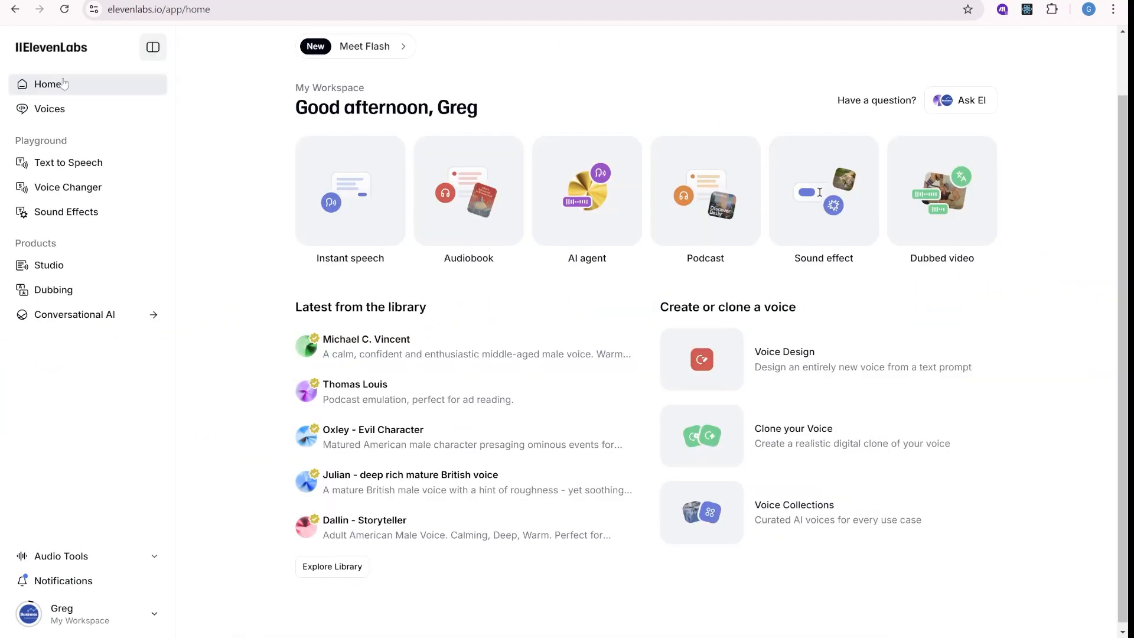
scroll(508, 416, down, 1)
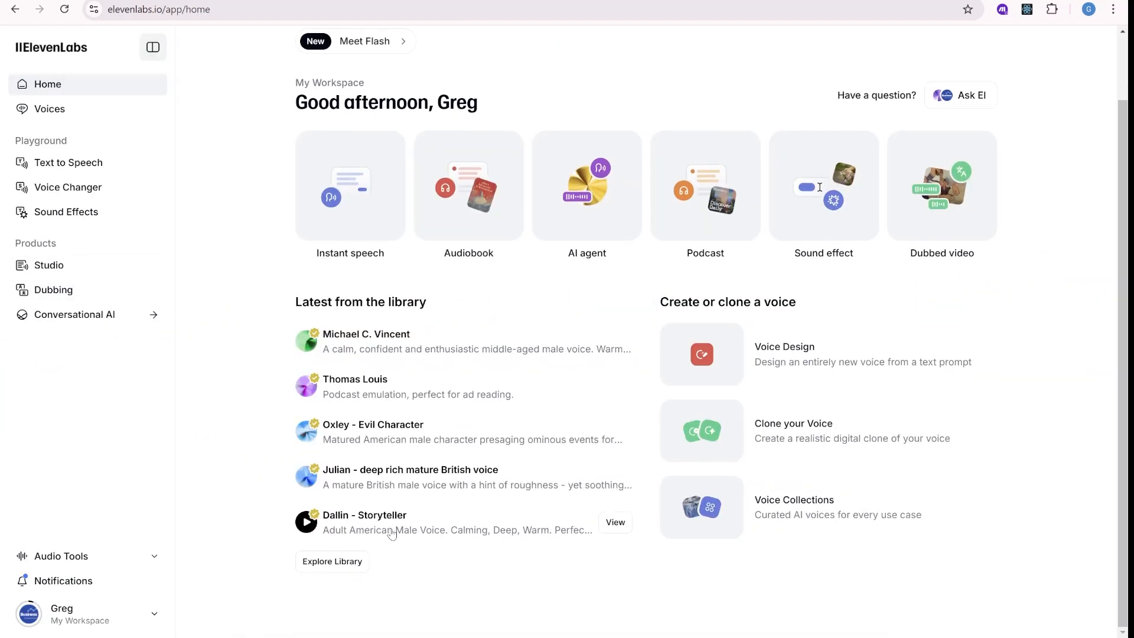
- Show the My voices list with Aria, Bill, Callum, Charlotte and others
click(49, 109)
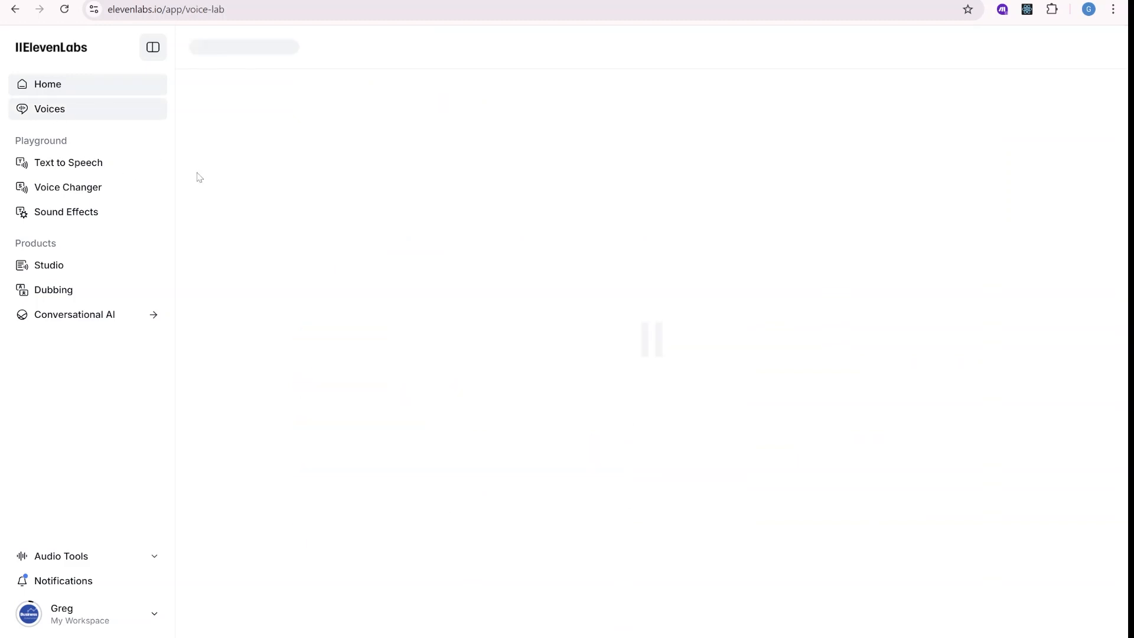
scroll(410, 354, down, 2)
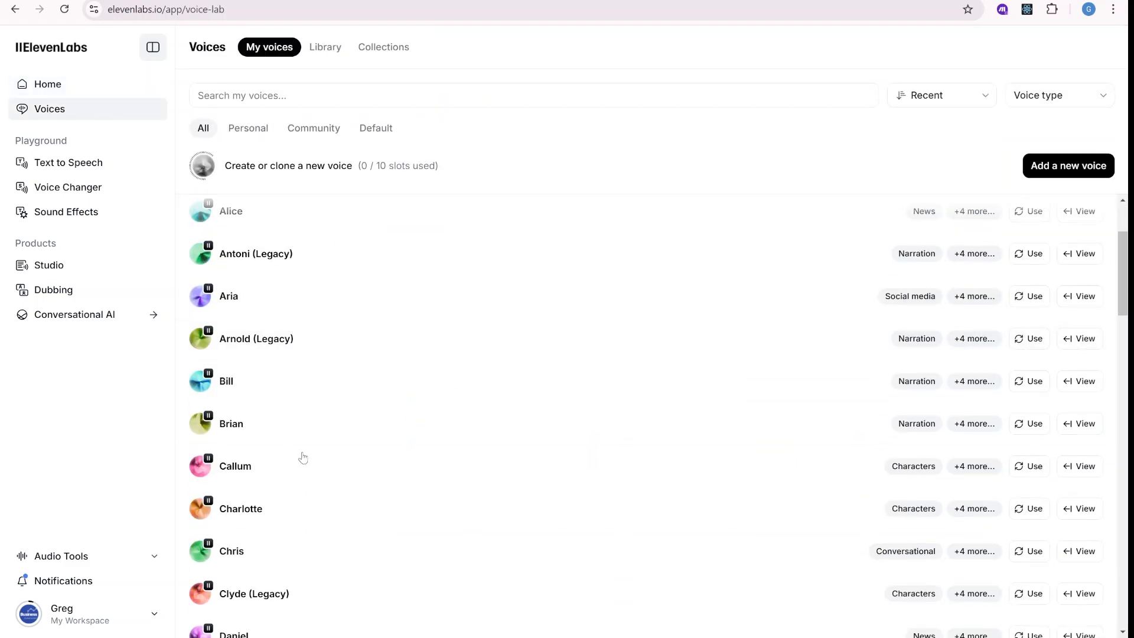
scroll(338, 435, down, 1)
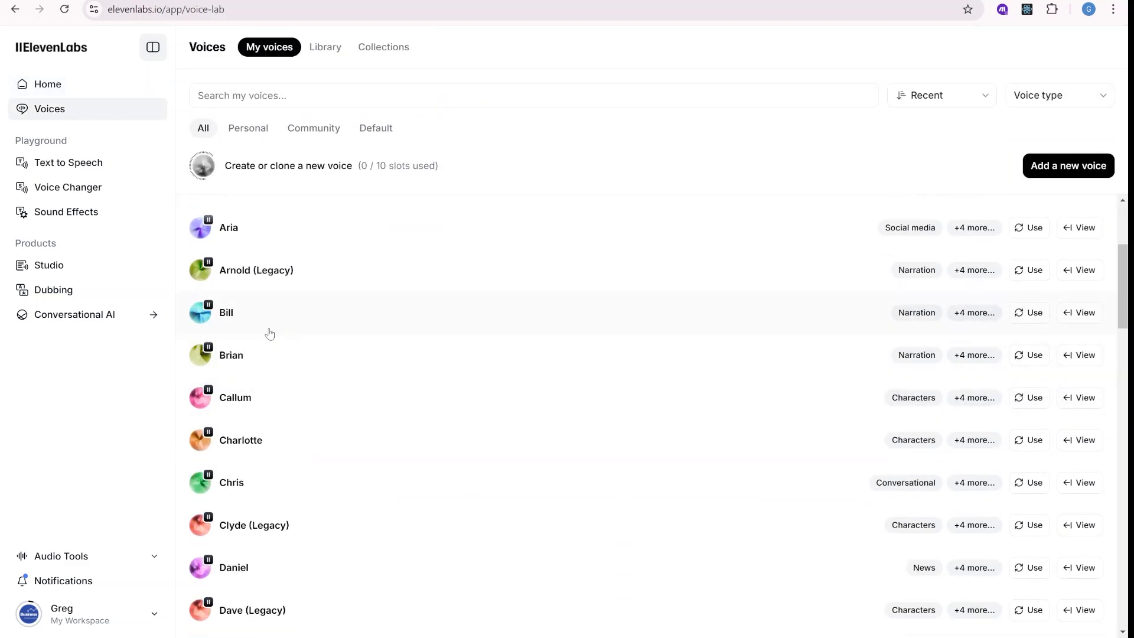
scroll(249, 368, up, 1)
scroll(258, 354, up, 3)
scroll(258, 444, down, 3)
scroll(257, 512, down, 1)
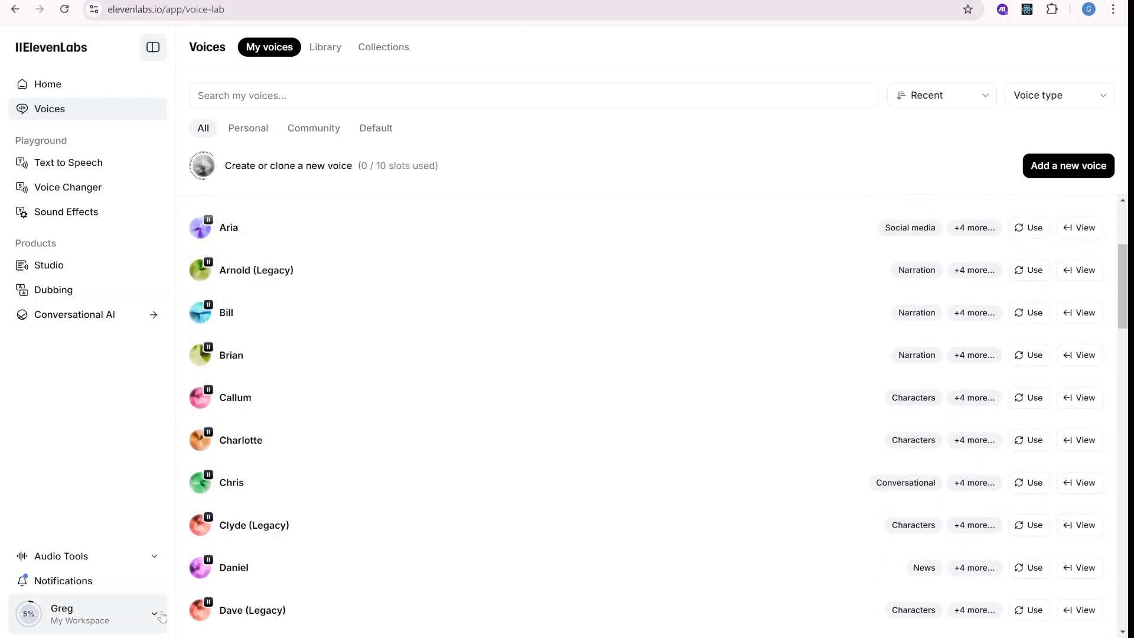
- View the API Keys settings listing the BA Make key, then return to the Airtable base
click(89, 613)
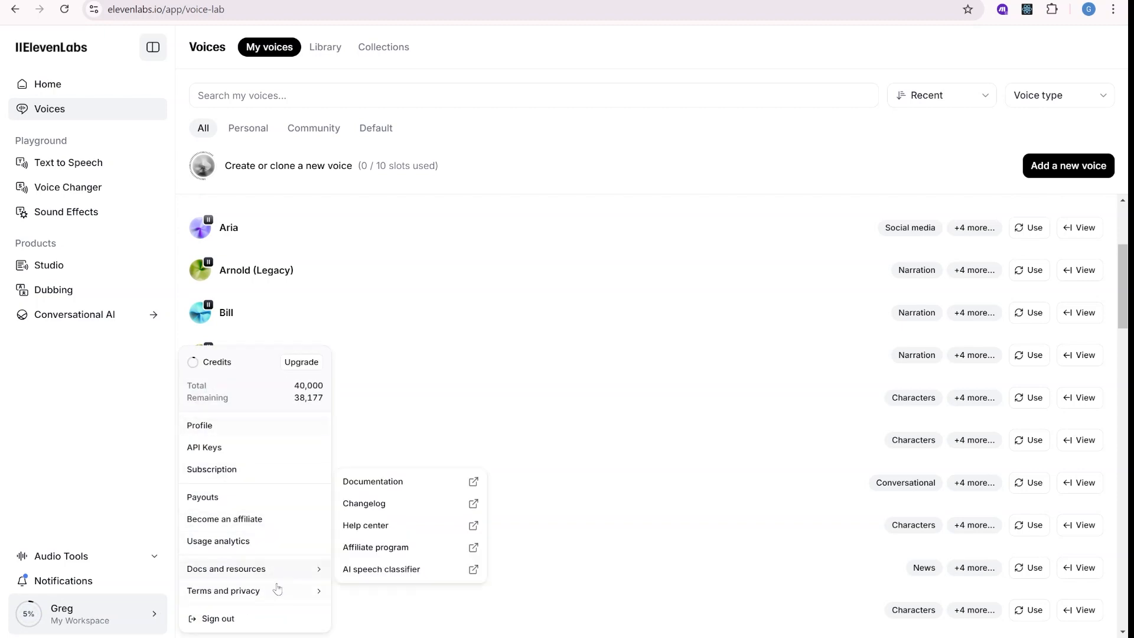
click(295, 444)
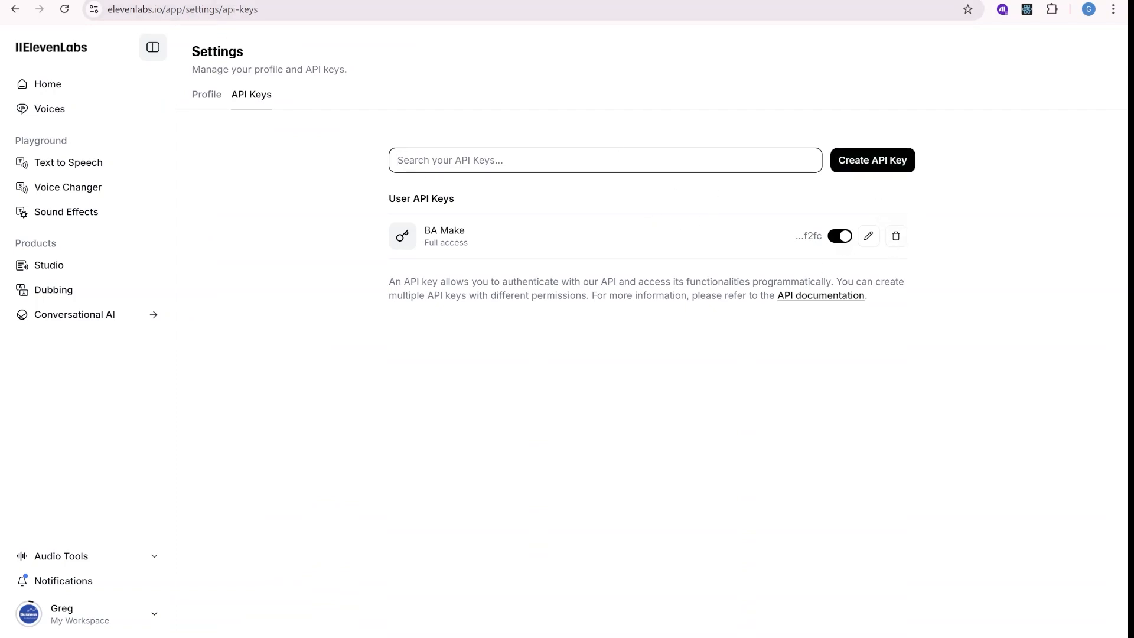
key(ctrl+Tab)
- Add a Voice file attachment field to Blog Posts, left of Tags
click(495, 504)
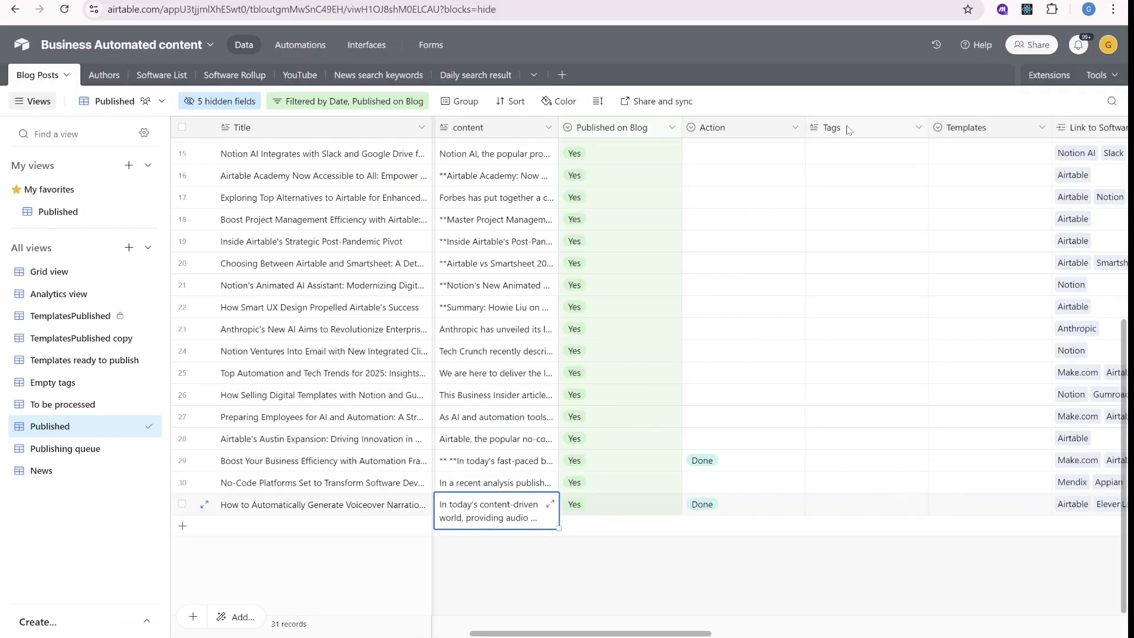
right_click(860, 132)
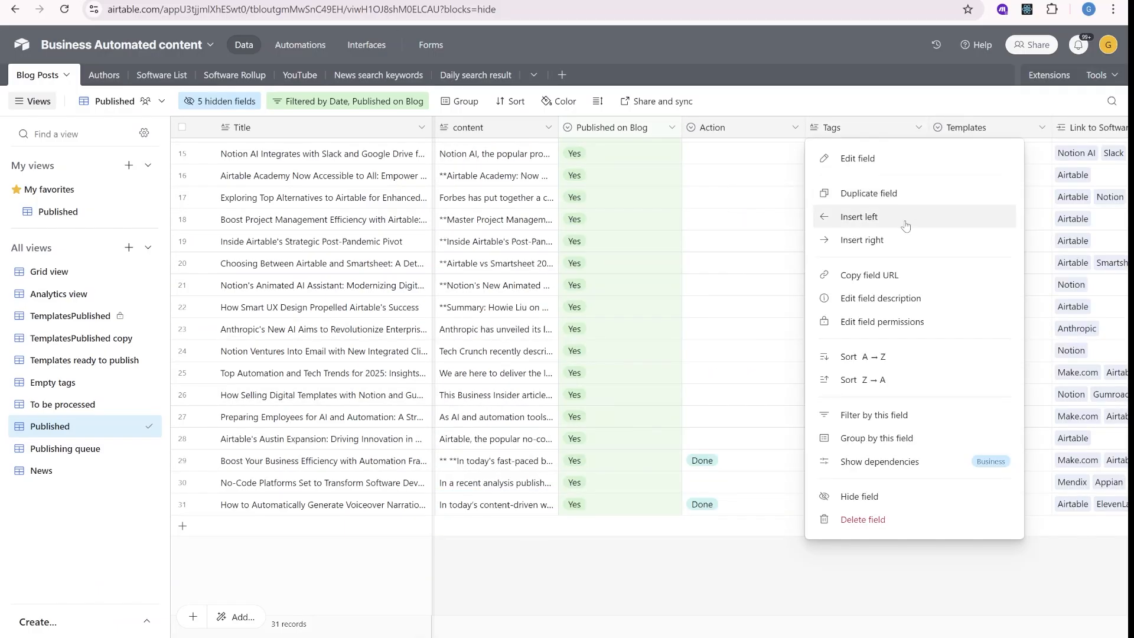
click(904, 221)
text(atta)
click(863, 232)
click(1032, 268)
- Add a Link to voice file URL field beside it, then move to the Make website
right_click(850, 127)
click(891, 241)
text(Link to voice file)
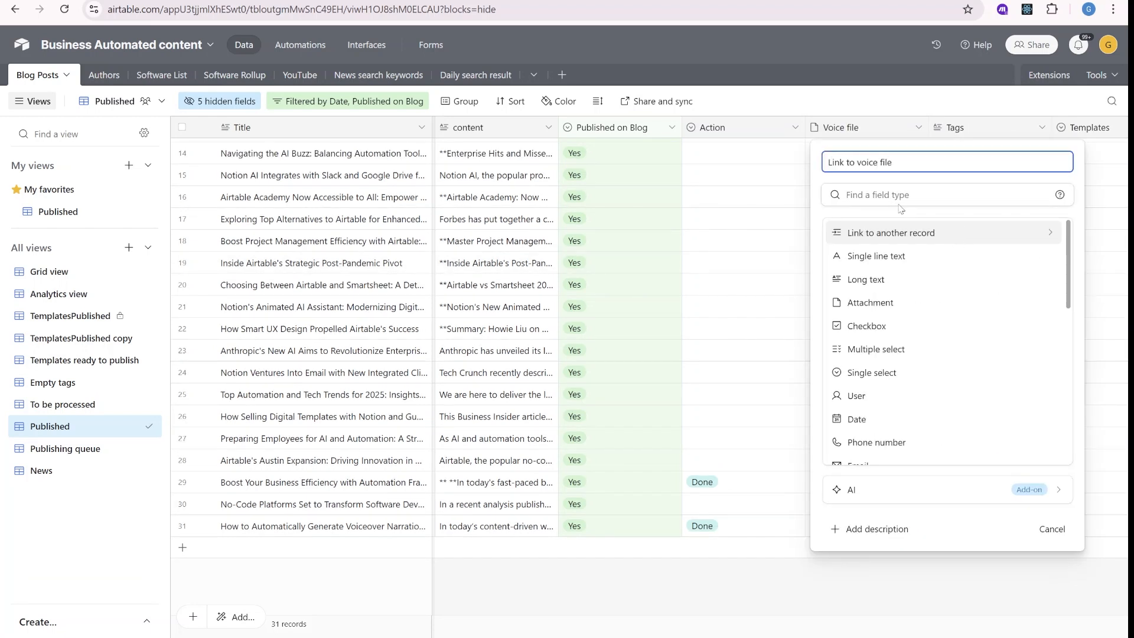
text(url)
click(869, 232)
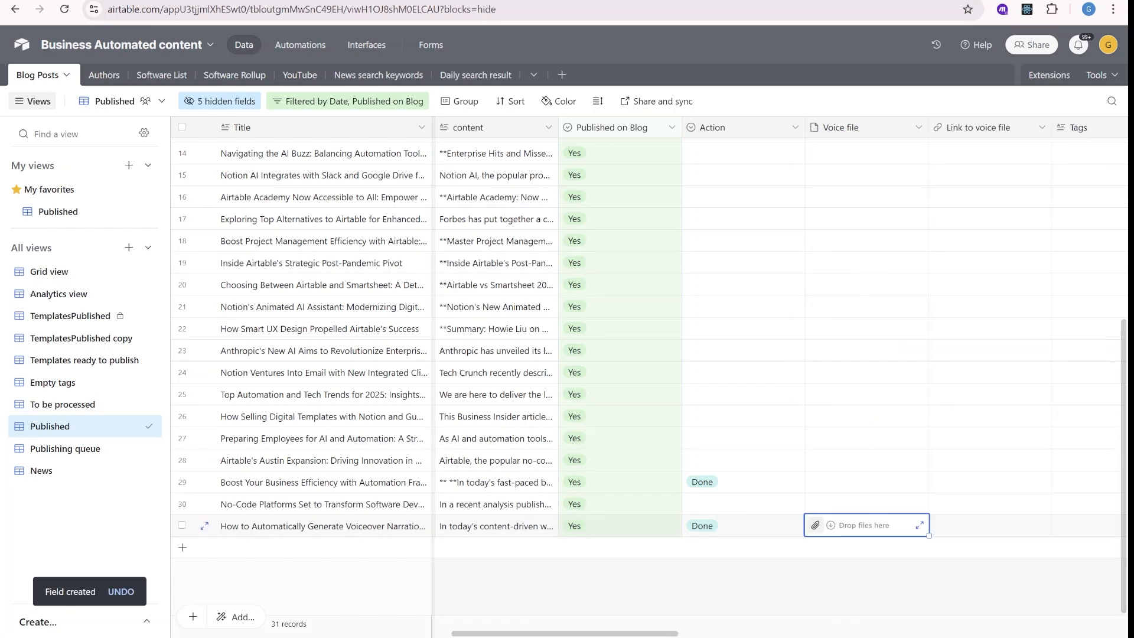
key(ctrl+Tab)
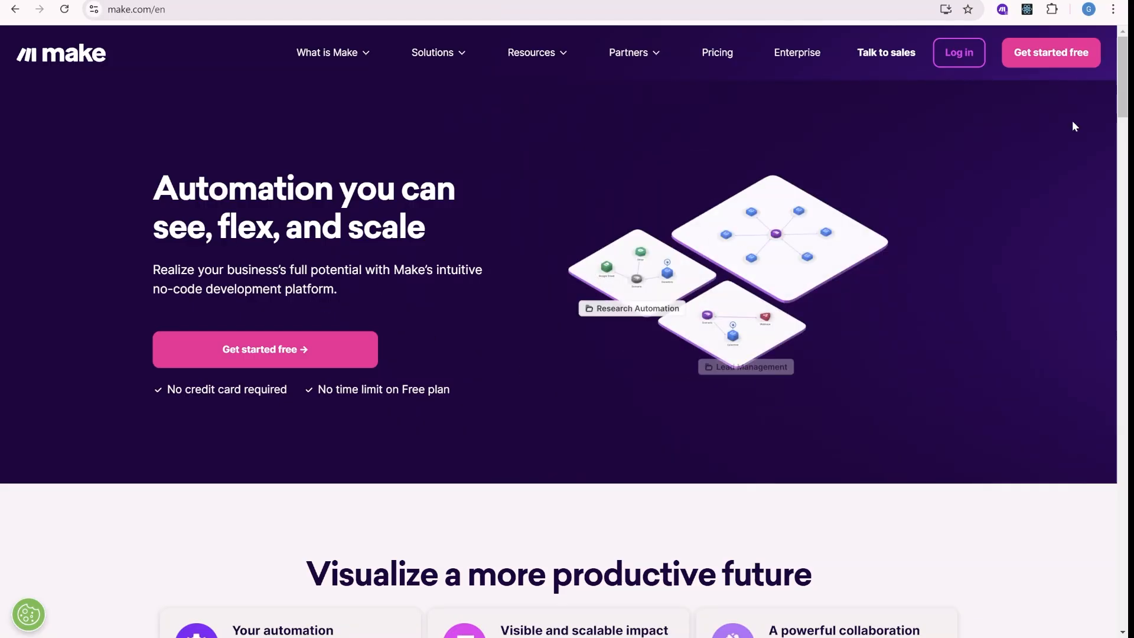
scroll(693, 392, down, 5)
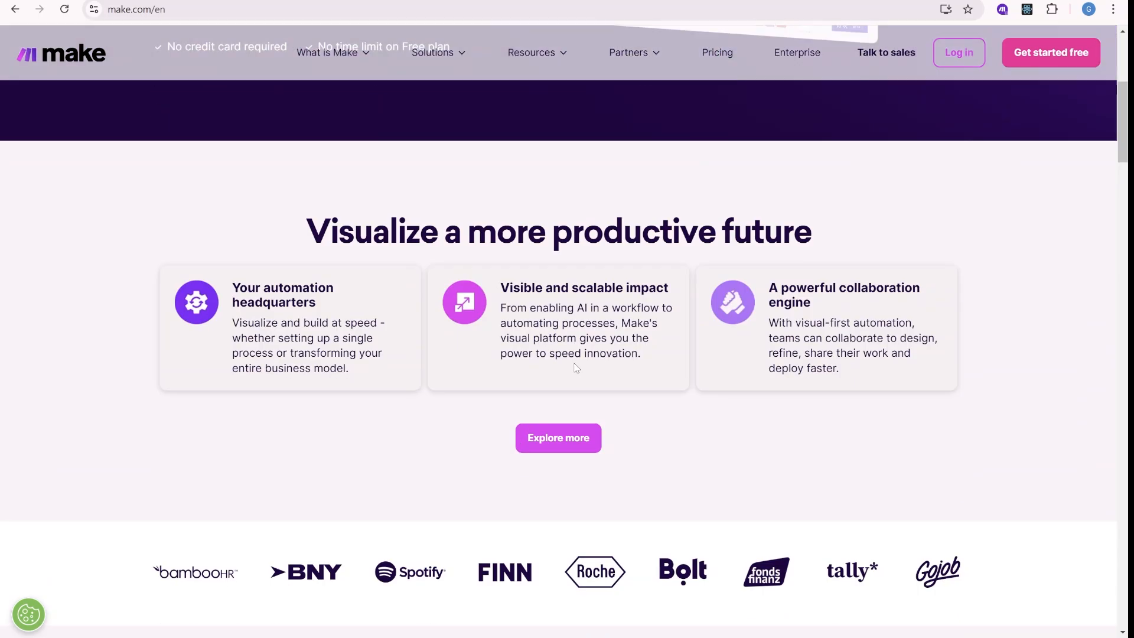
scroll(692, 391, down, 2)
scroll(692, 392, up, 3)
scroll(693, 457, up, 5)
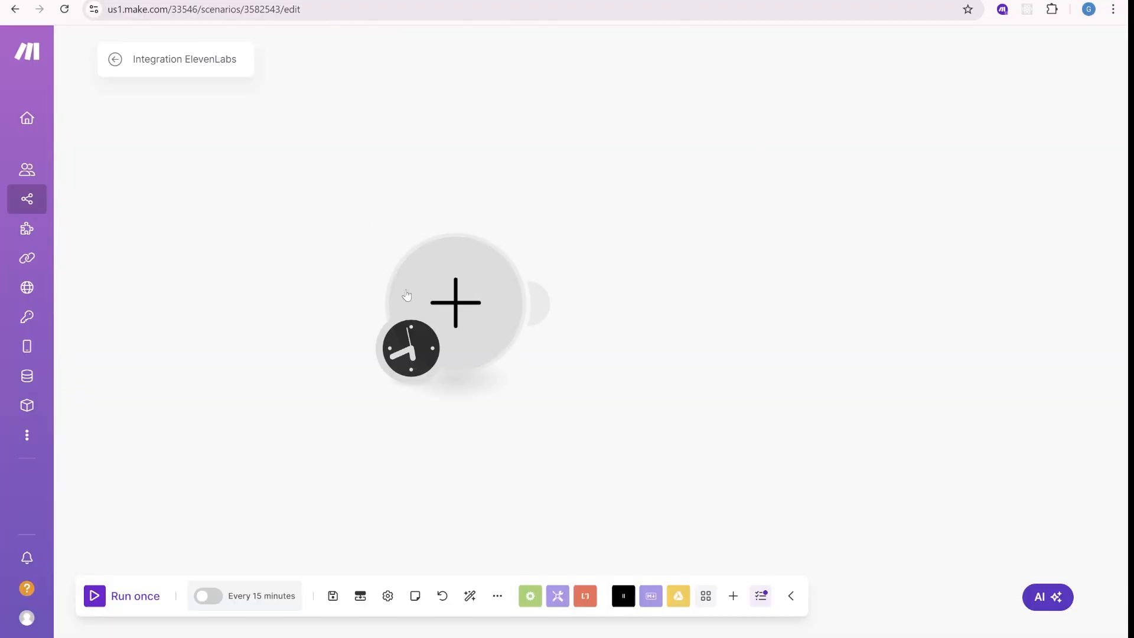
- Start the scenario with a new named Webhooks custom webhook and copy its address
click(455, 304)
text(we)
click(632, 147)
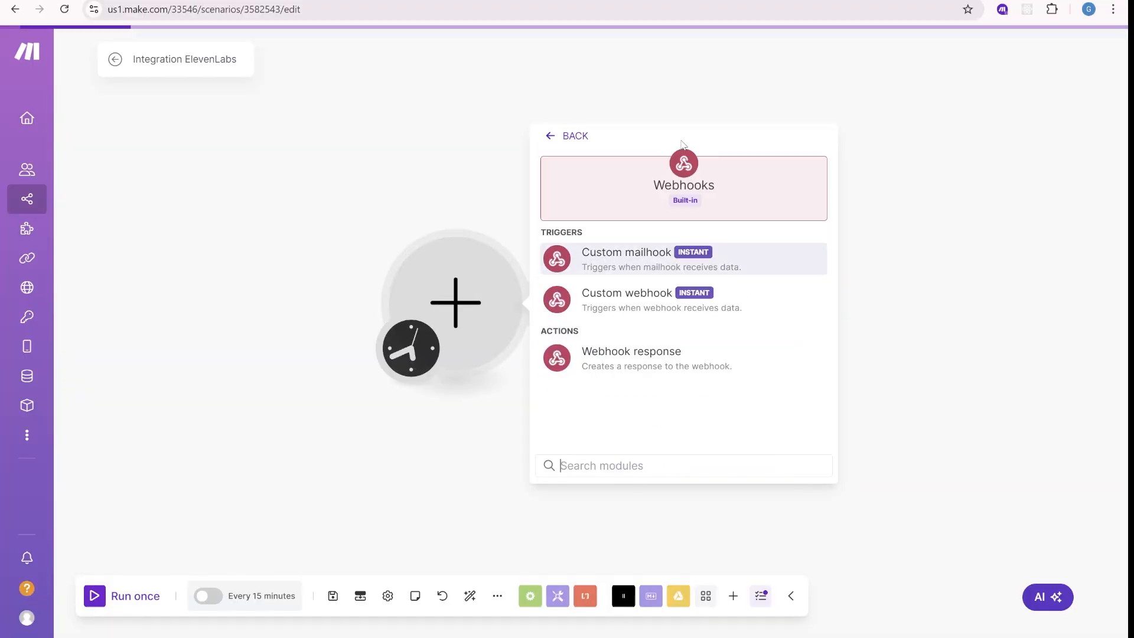
click(682, 300)
click(814, 299)
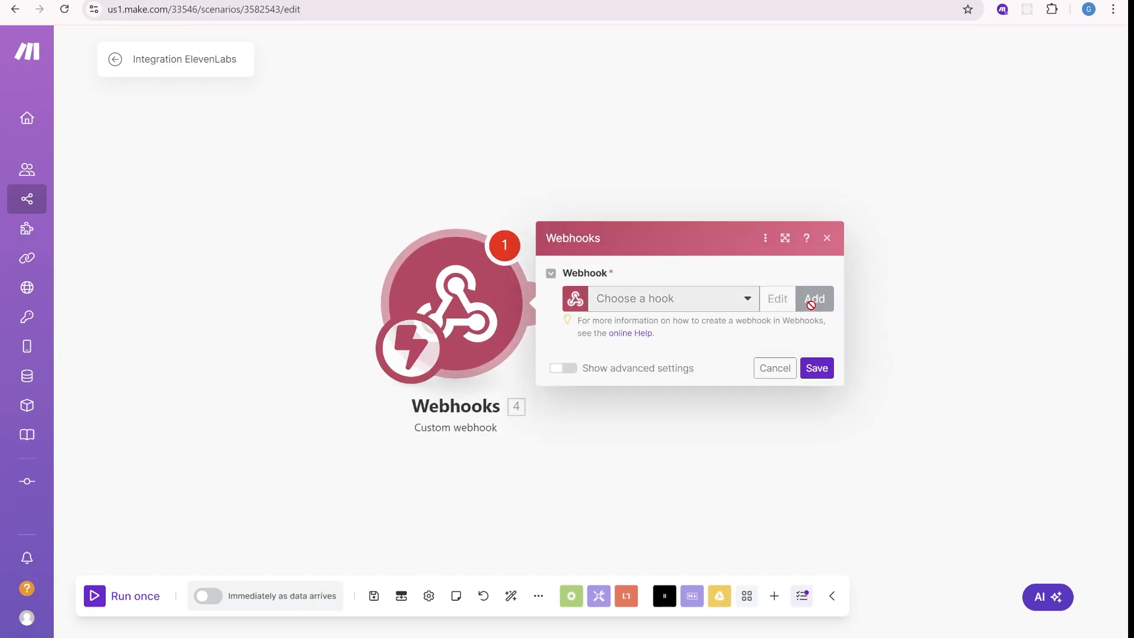
click(749, 245)
text(ElevenLabs voice generat)
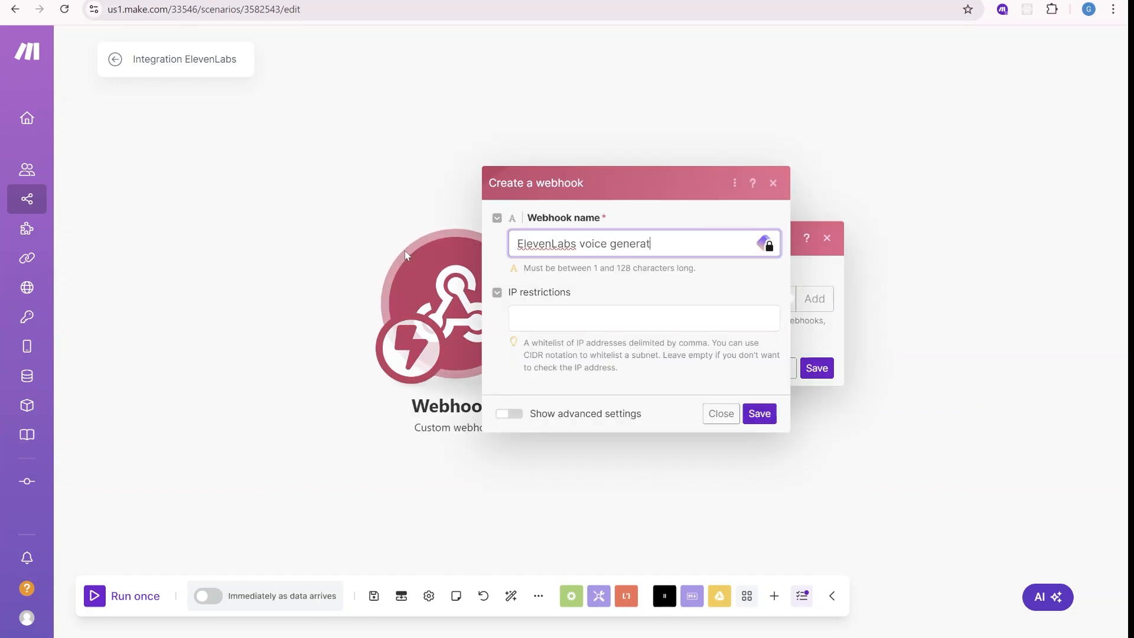
text(n)
click(759, 413)
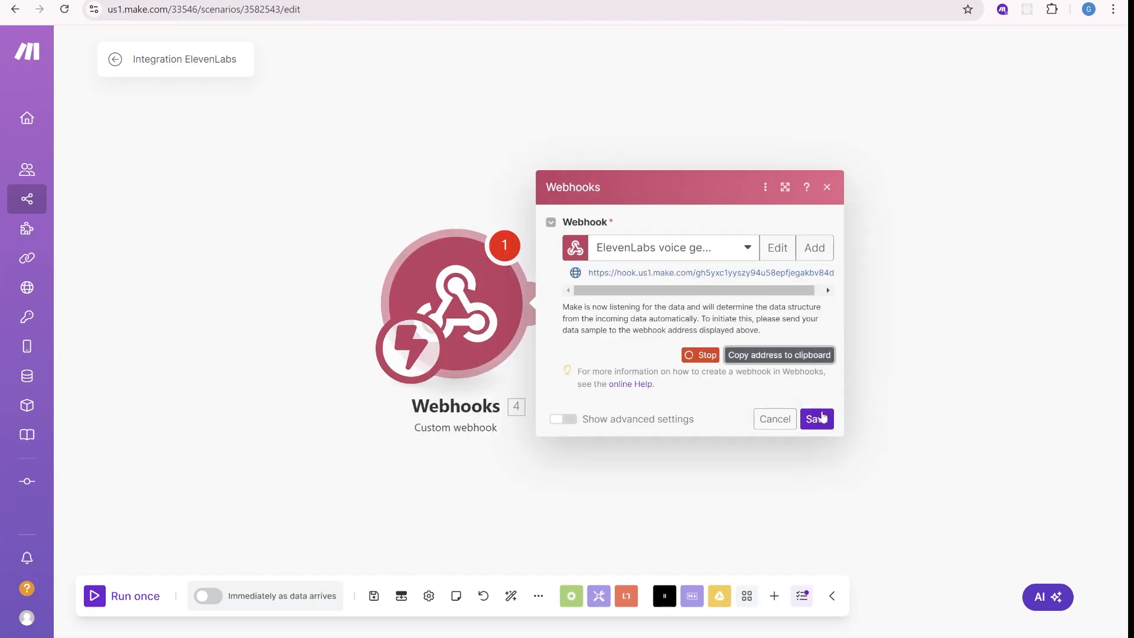
click(817, 419)
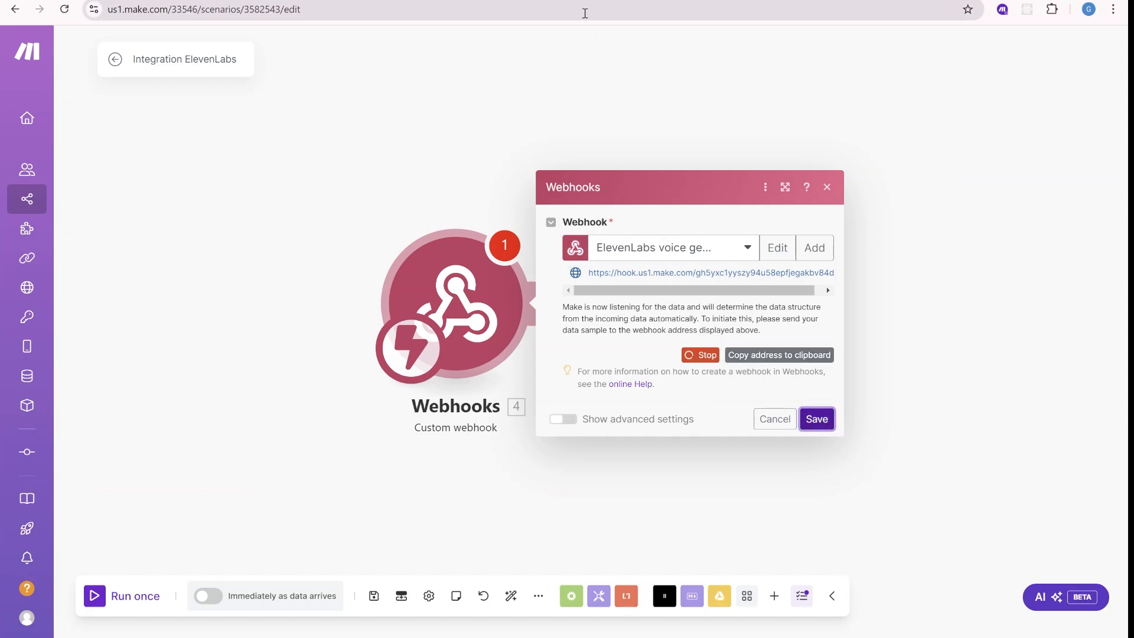
- Add a Generate Voice-over choice to Airtable's Action field and save it
key(ctrl+Tab)
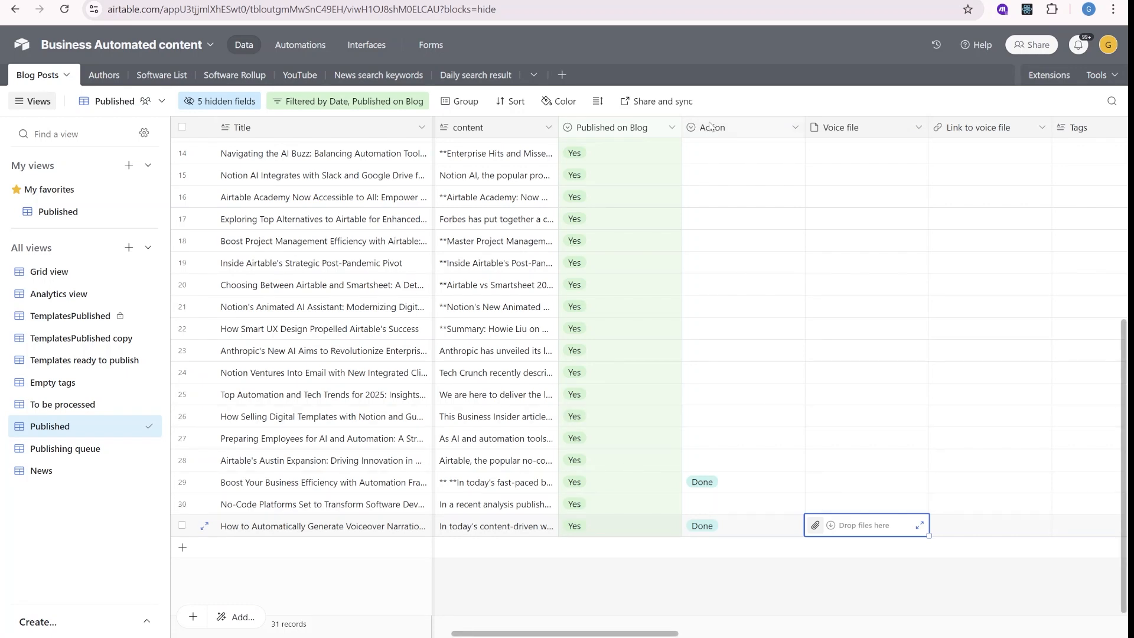
double_click(732, 133)
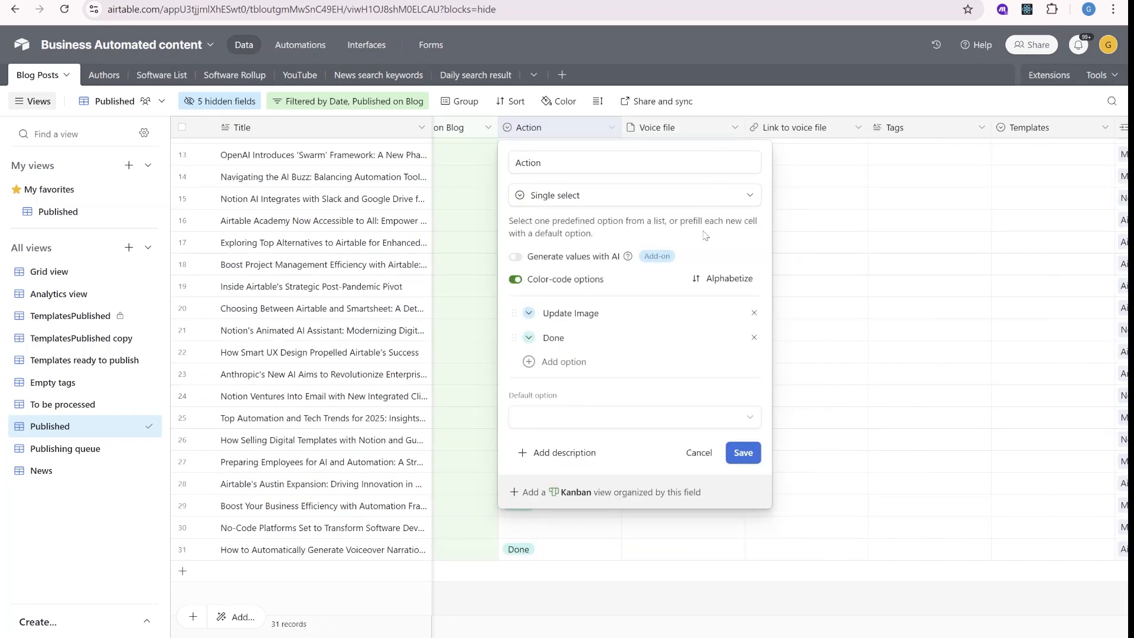
click(564, 386)
text(Generate Voiceover)
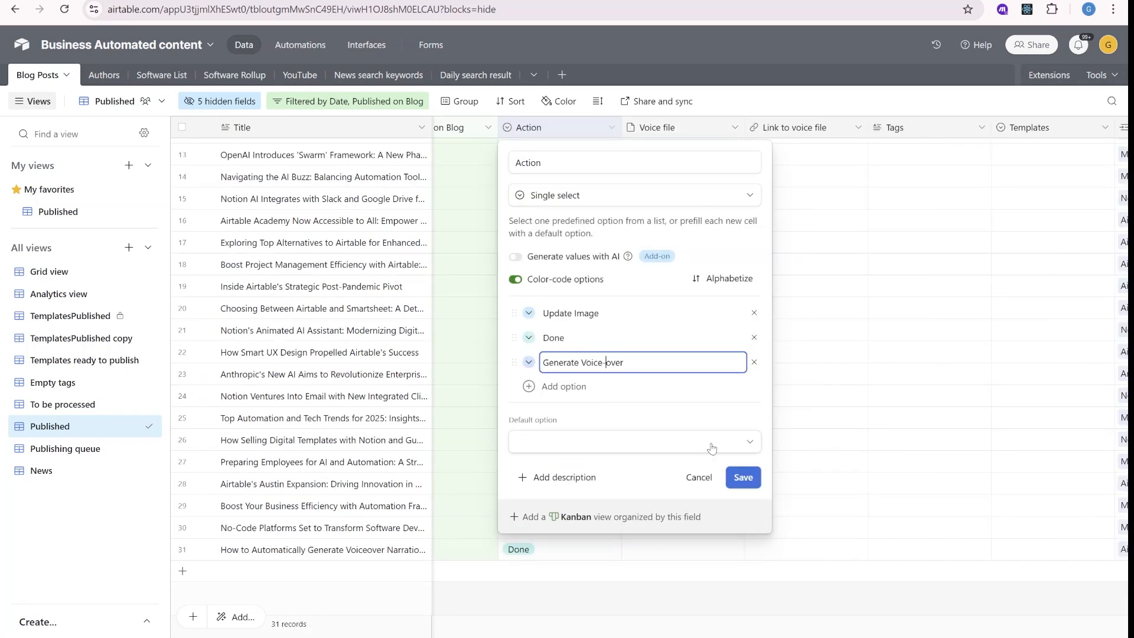
click(743, 476)
- Make the Update Image automation trigger when Action is any of Update Image or Generate Voice-over
click(300, 45)
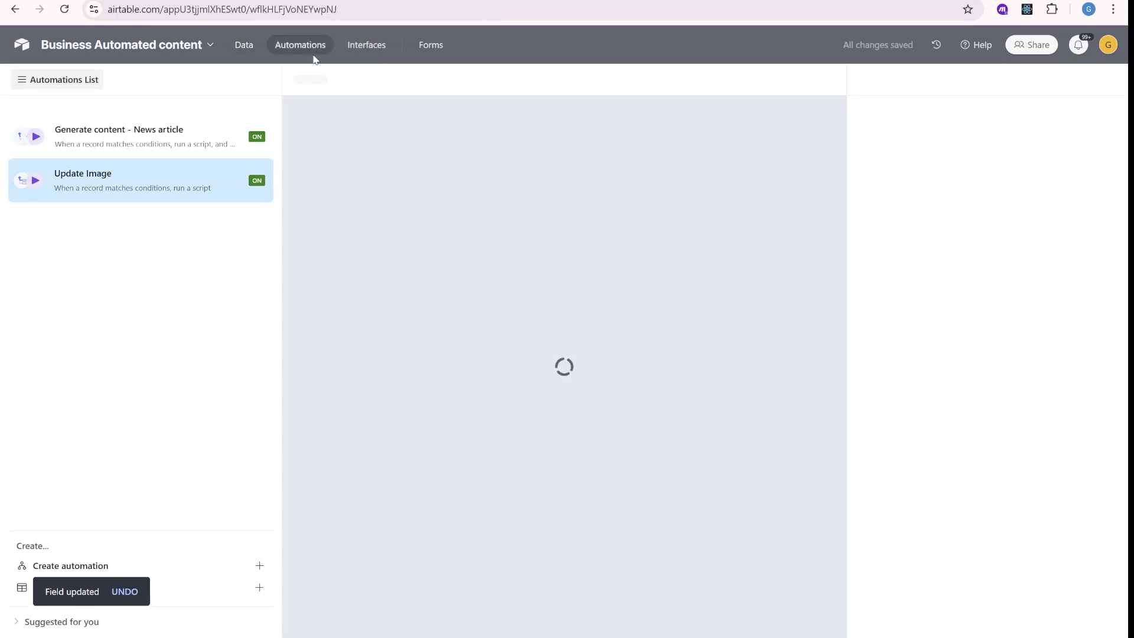
click(133, 191)
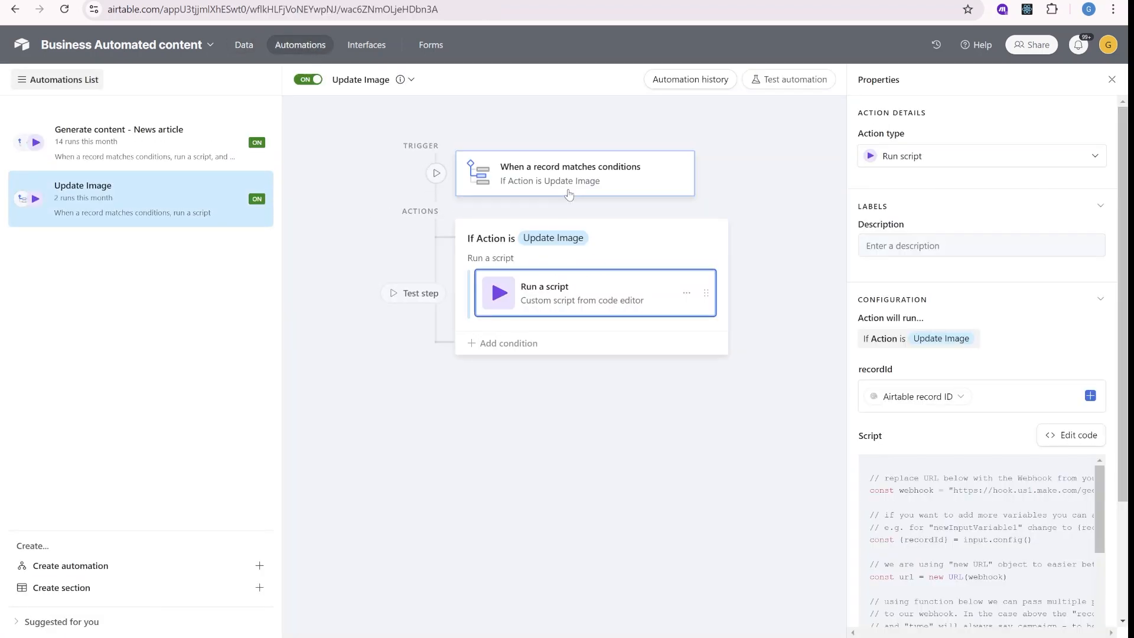
click(584, 177)
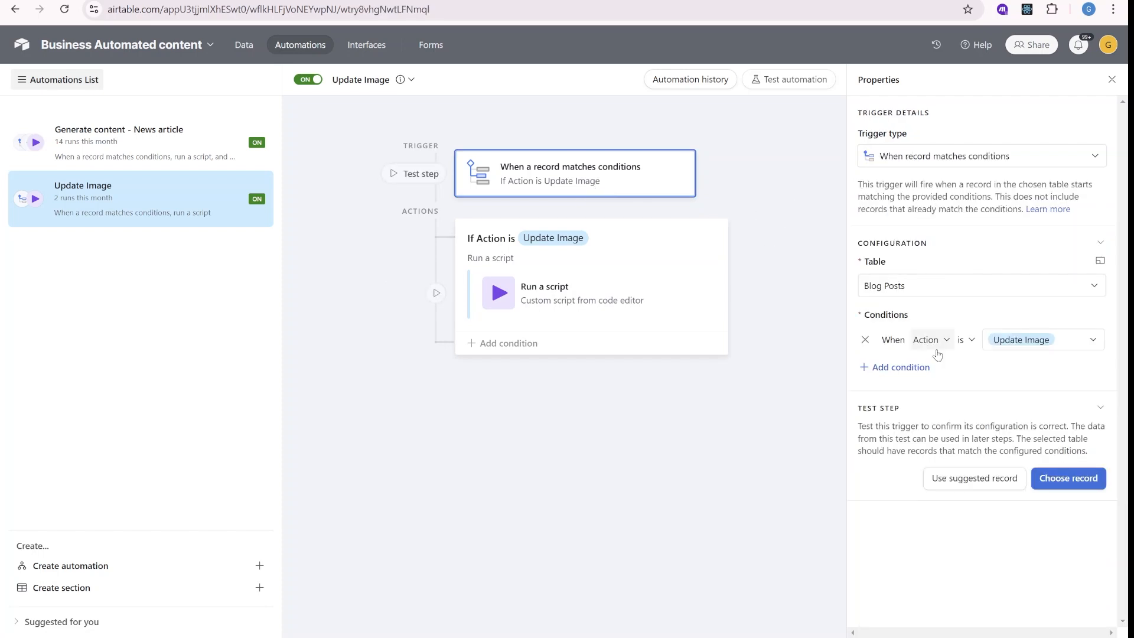
click(969, 340)
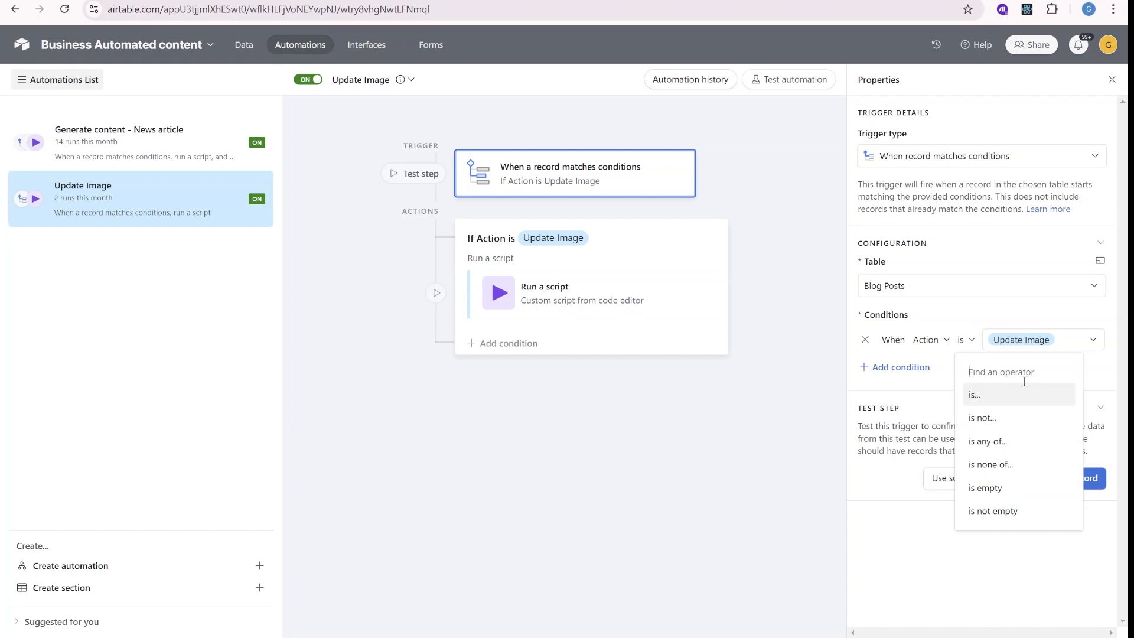
click(986, 440)
click(1056, 339)
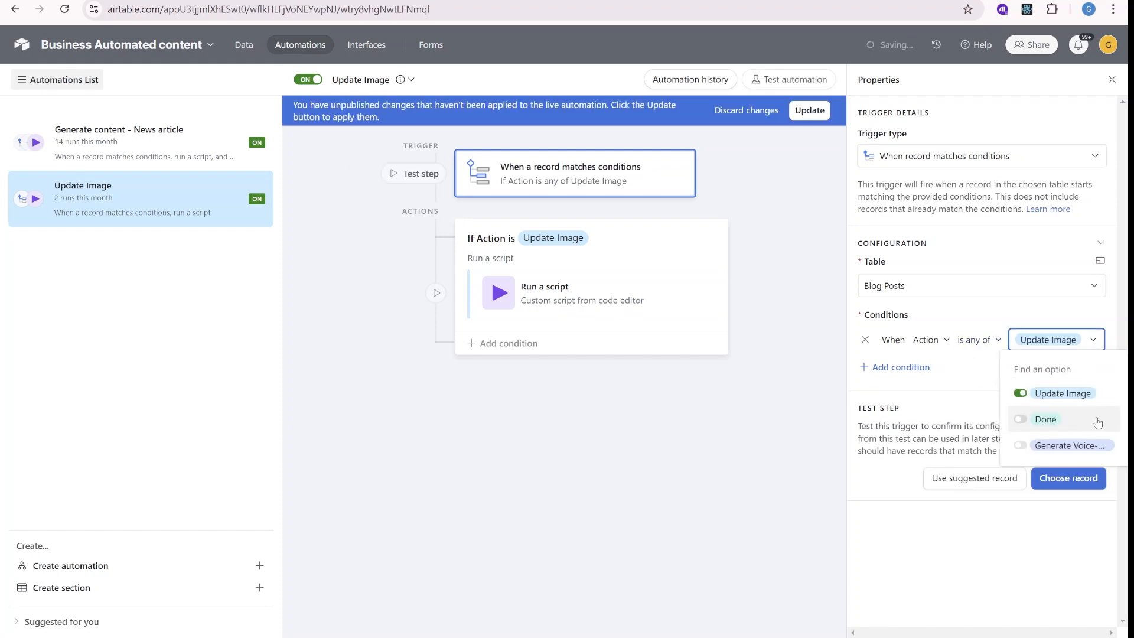
click(1068, 445)
click(748, 322)
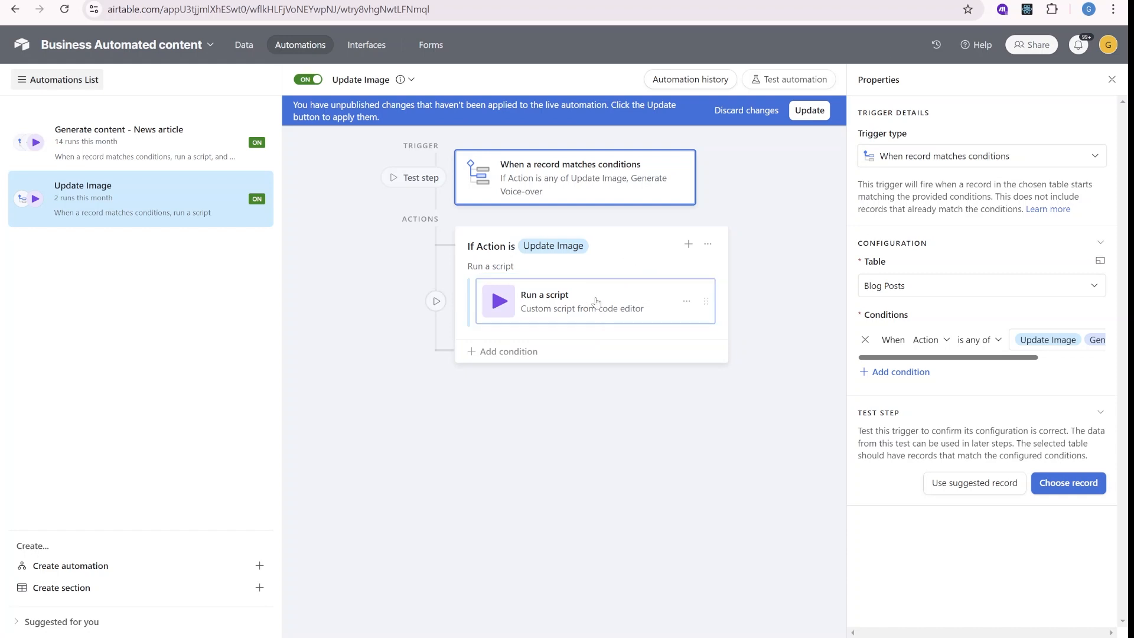
- Duplicate the Update Image group as Otherwise if Action is Generate Voice-over and select its Run a script step
click(706, 244)
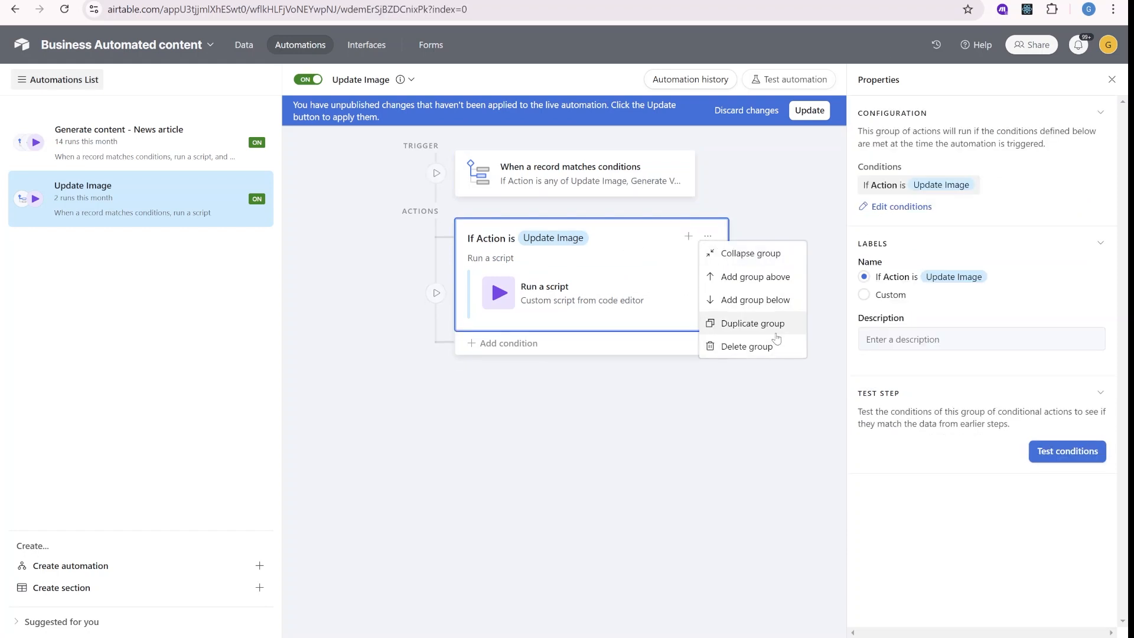
click(769, 324)
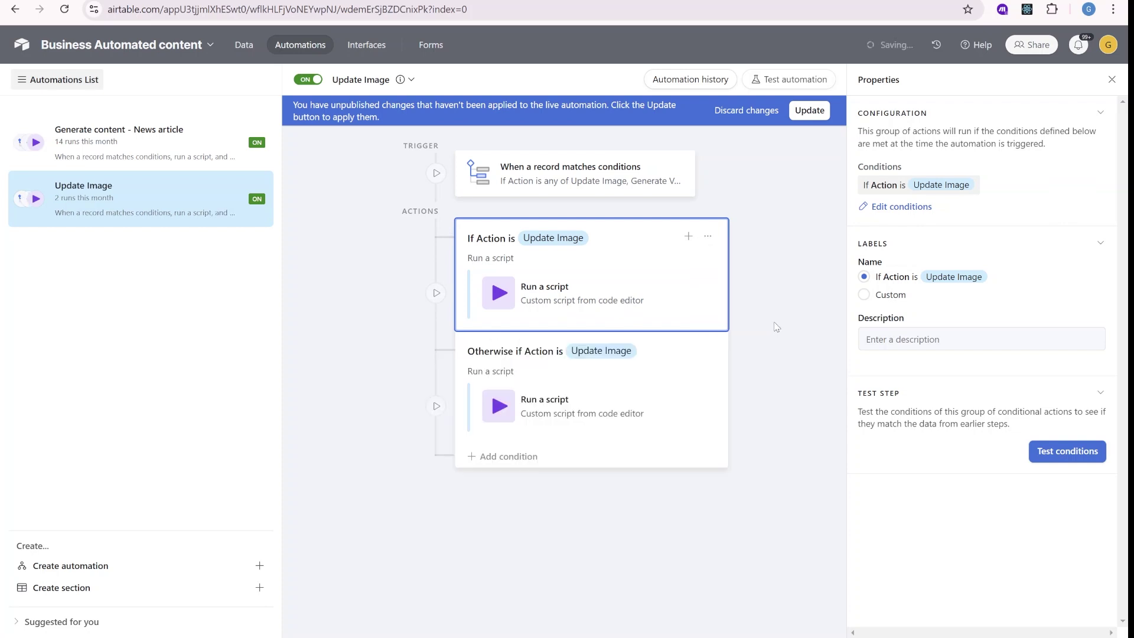
click(650, 350)
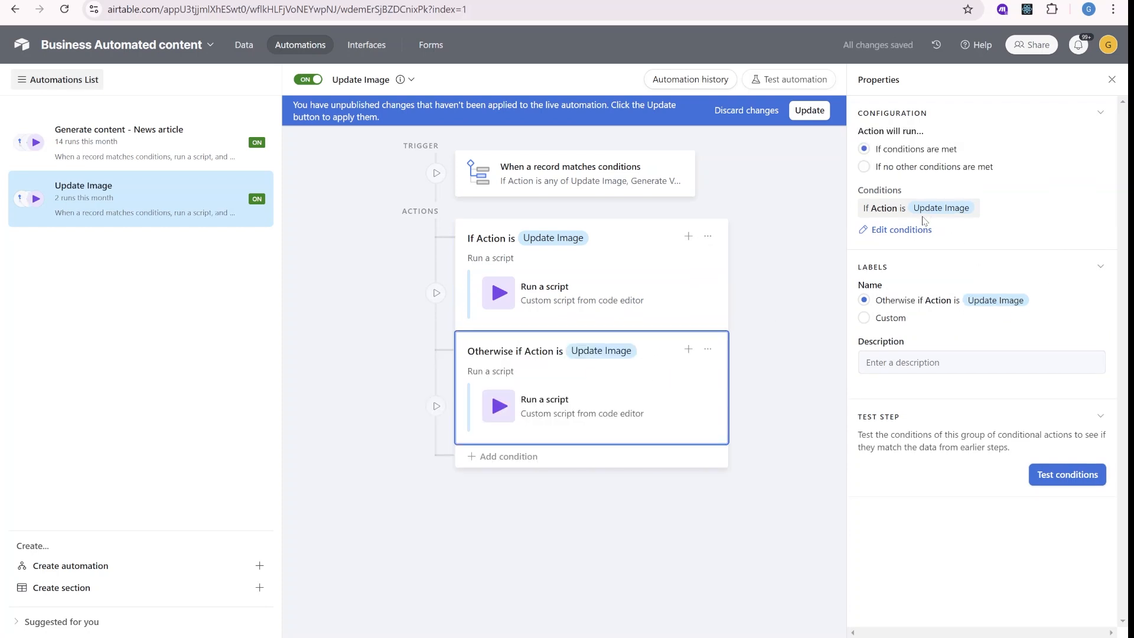
click(901, 230)
click(894, 286)
click(894, 286)
click(861, 391)
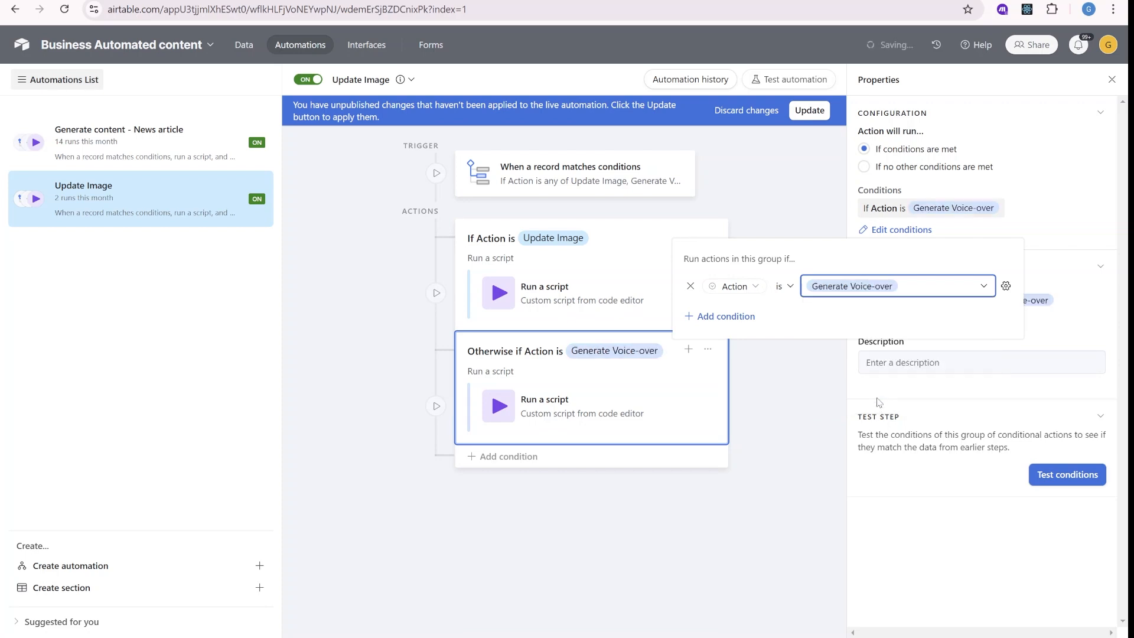
click(600, 429)
click(600, 409)
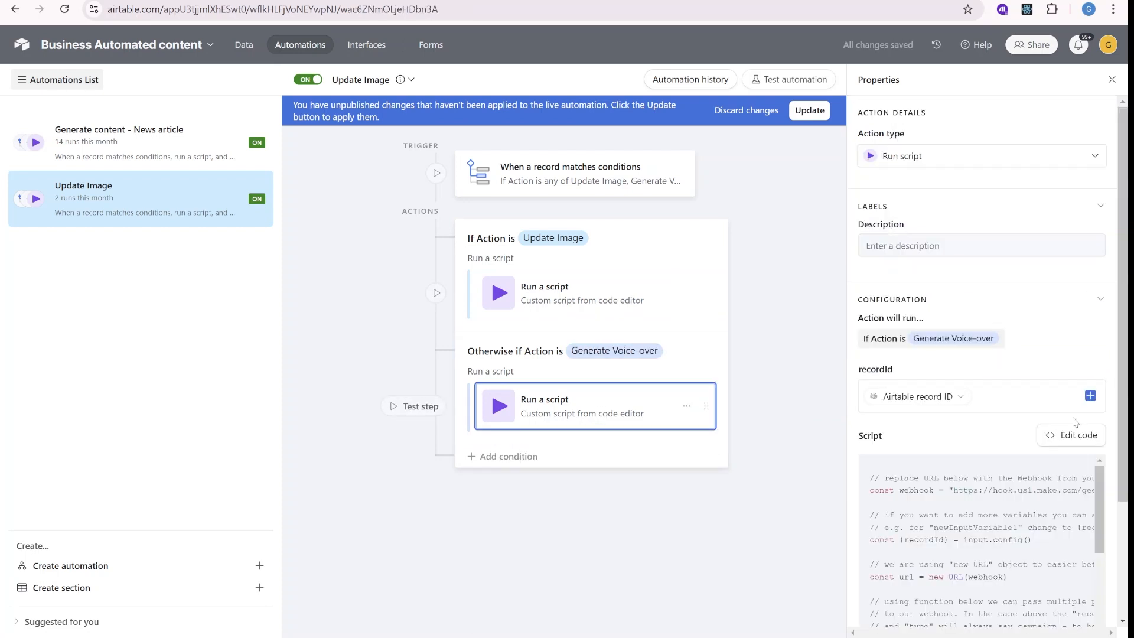
- Replace the old webhook address in the Airtable script with the new Make webhook URL
click(1069, 435)
drag(678, 152, 368, 151)
key(BackSpace)
key(ctrl+v)
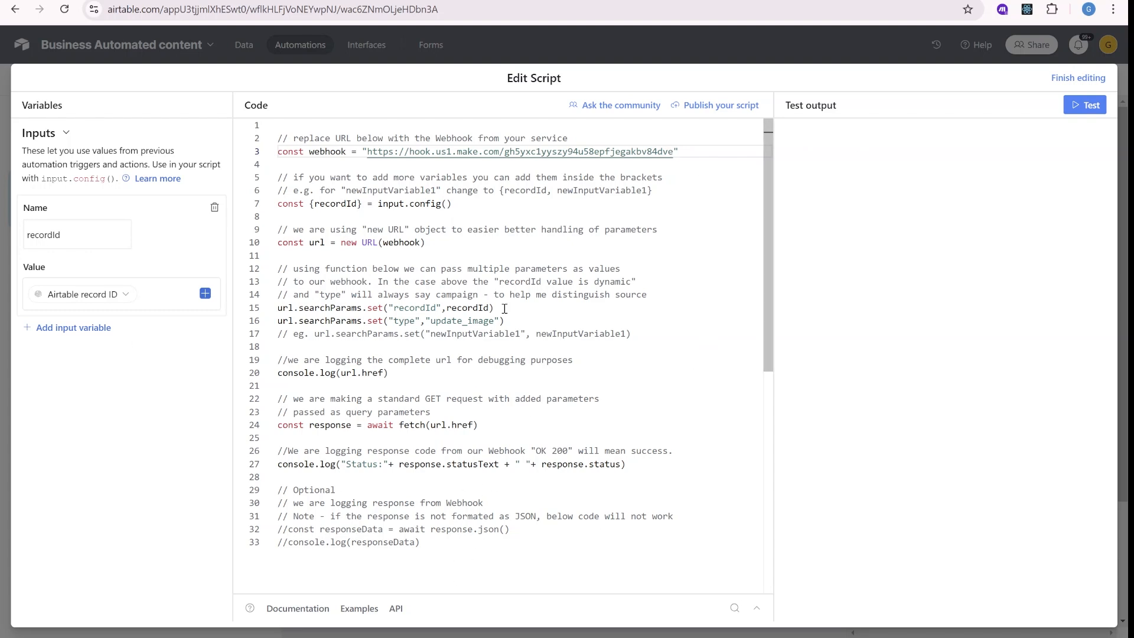
- Test the script with the voiceover article set to Generate Voice-over, then save the webhook
click(1085, 105)
click(703, 421)
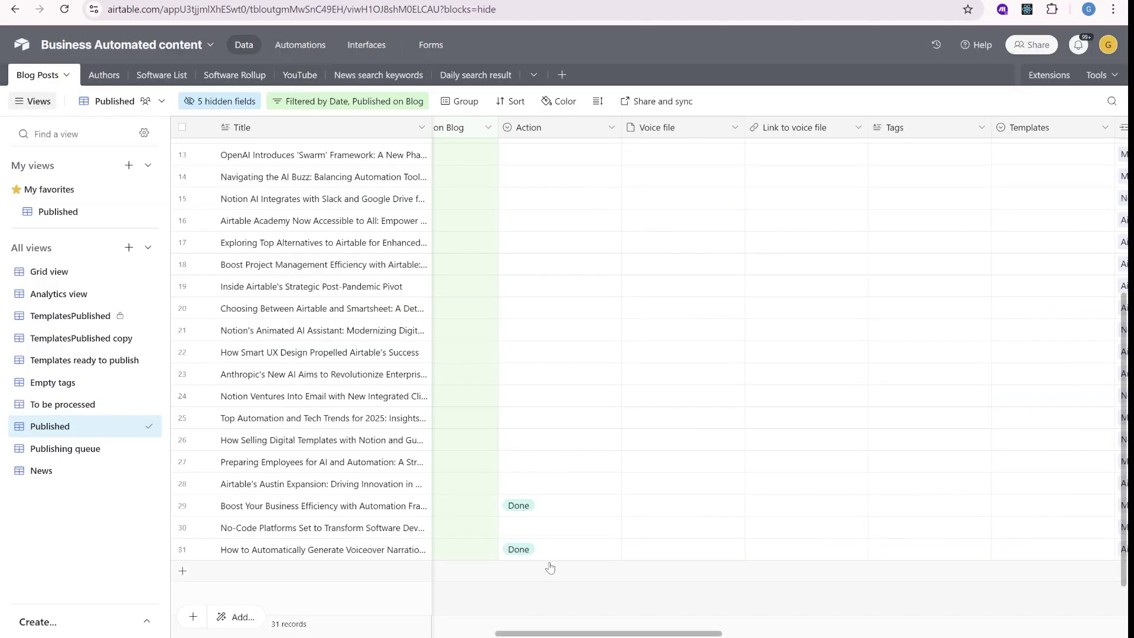
click(558, 550)
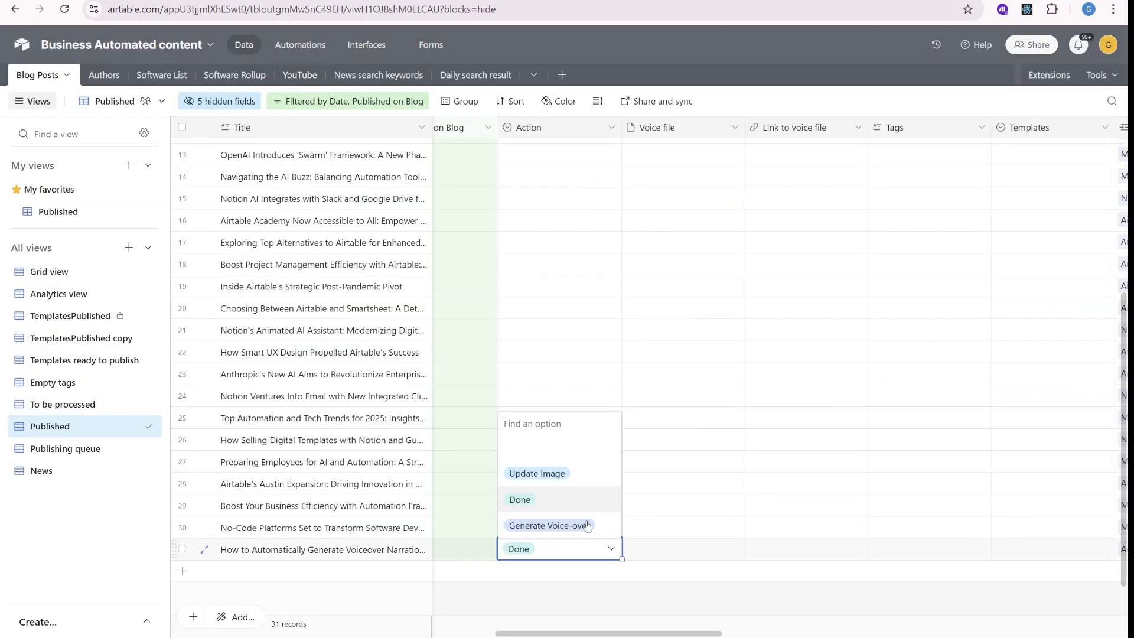
click(549, 526)
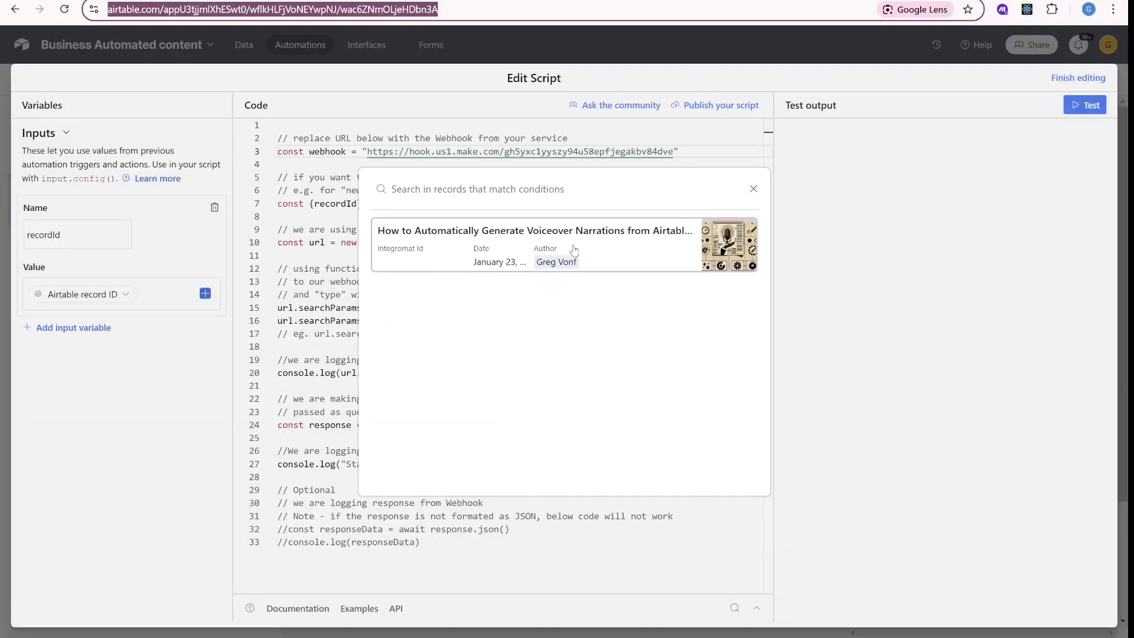
click(643, 252)
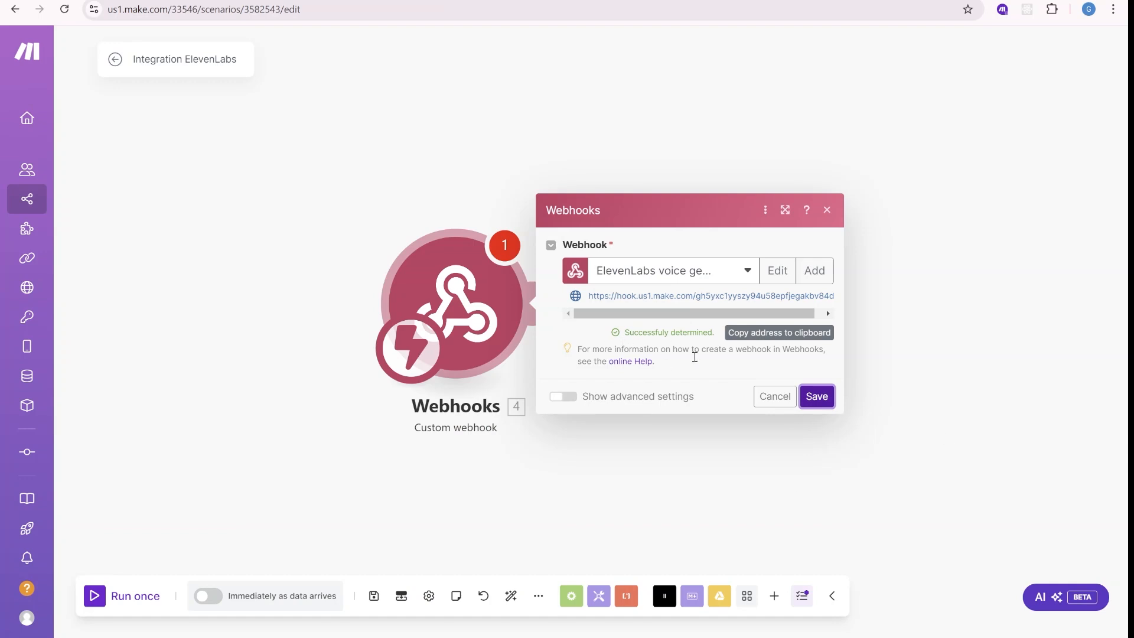
click(816, 396)
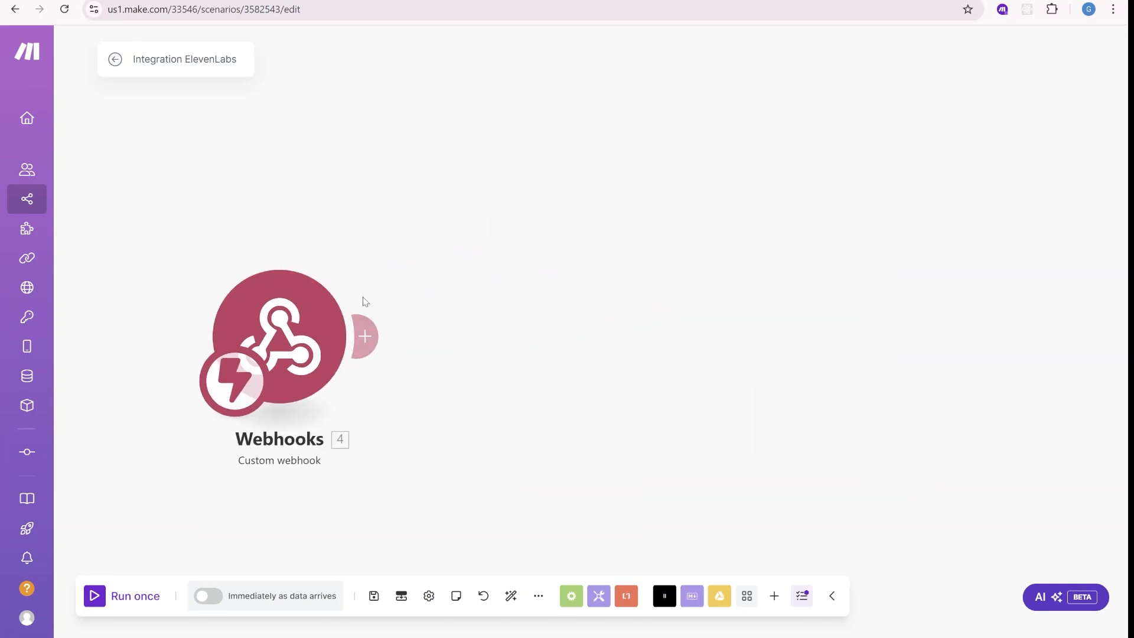
- Add an Airtable Get a Record module on Blog Posts mapped to the webhook's 4. recordId
click(364, 336)
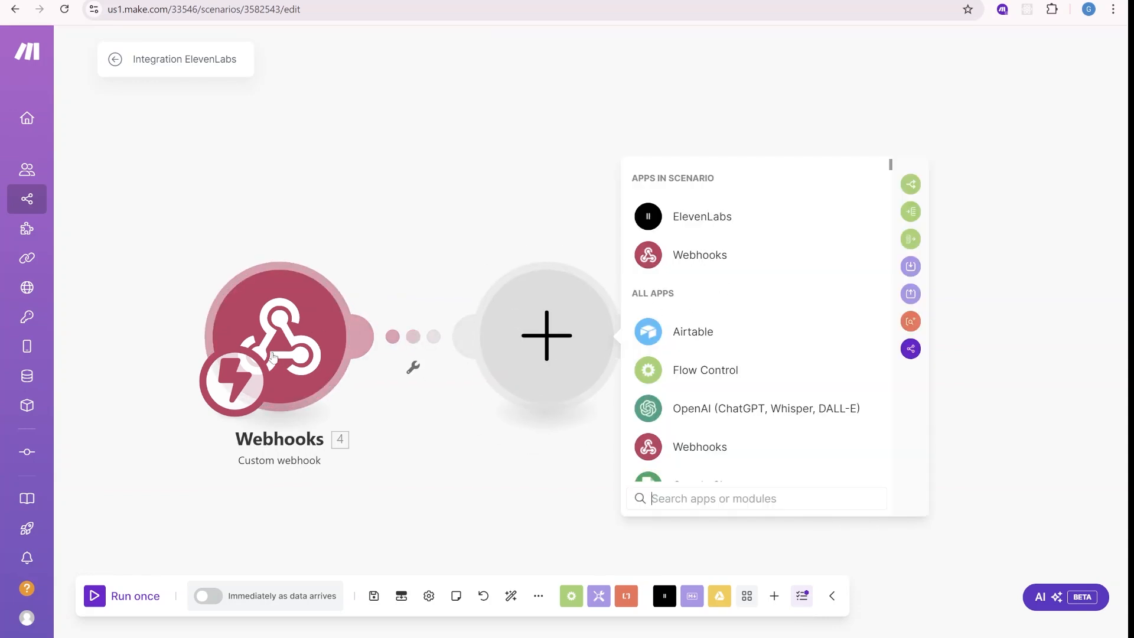
click(692, 332)
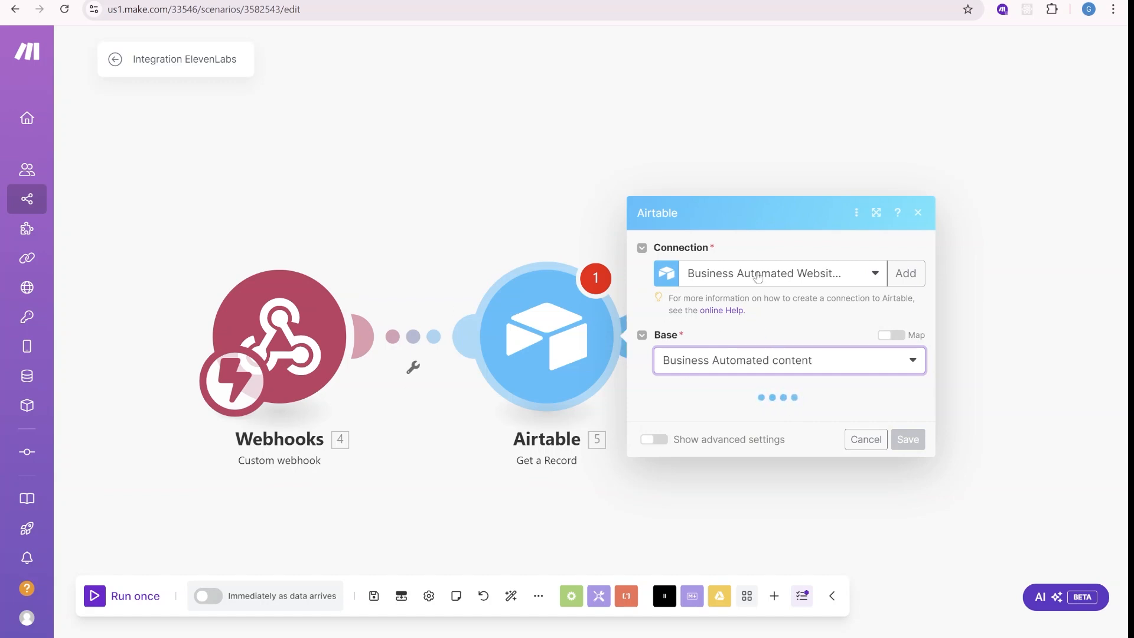
click(718, 417)
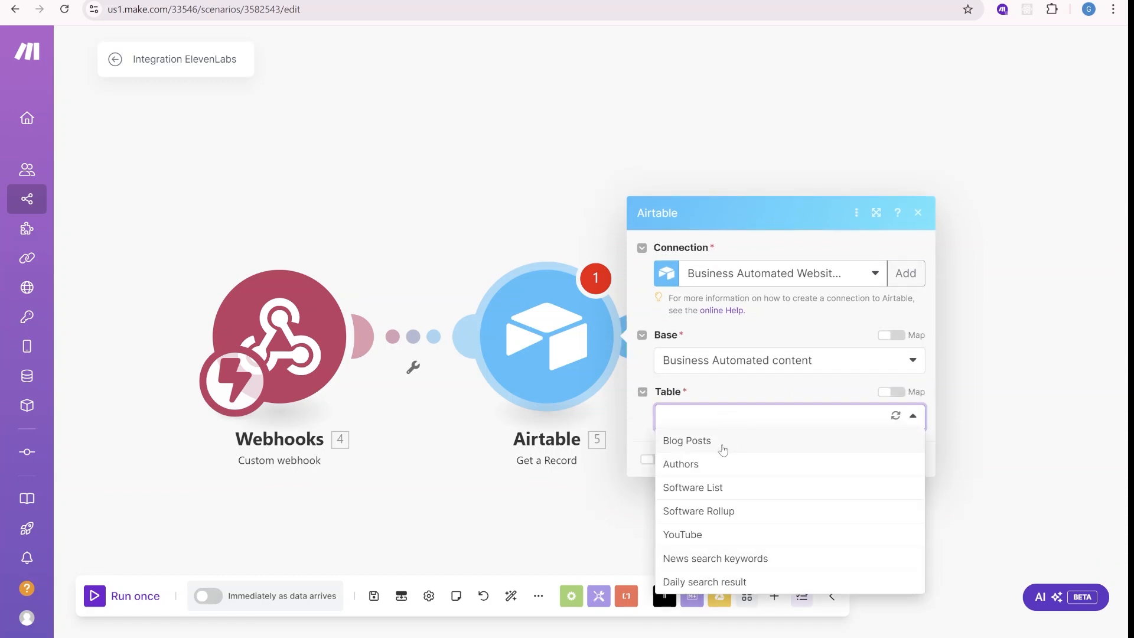
click(722, 443)
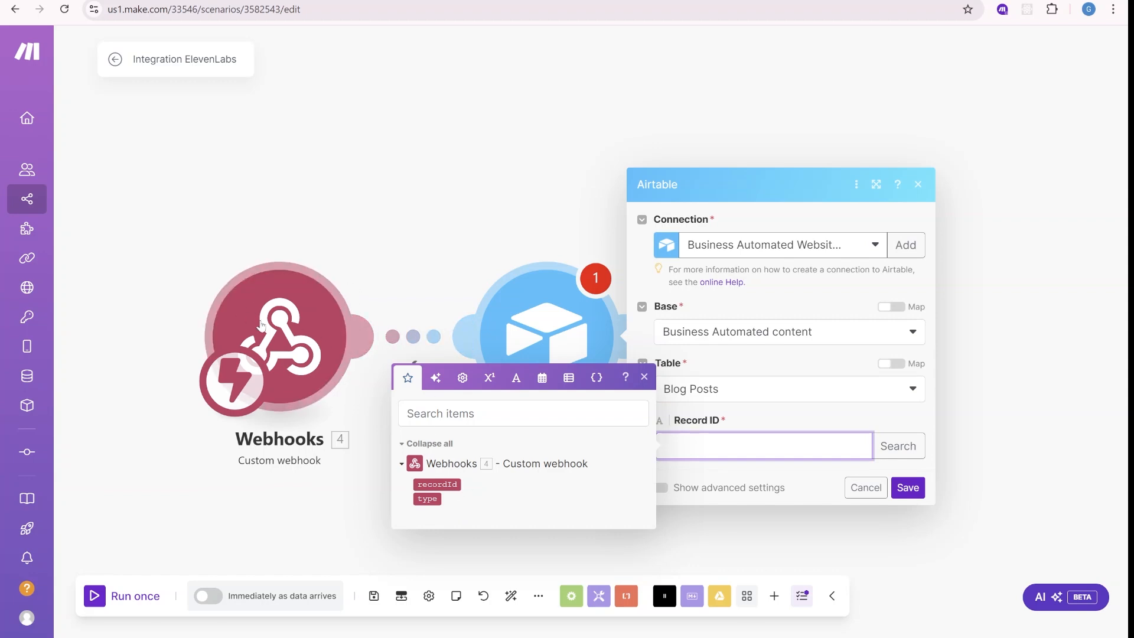
click(436, 484)
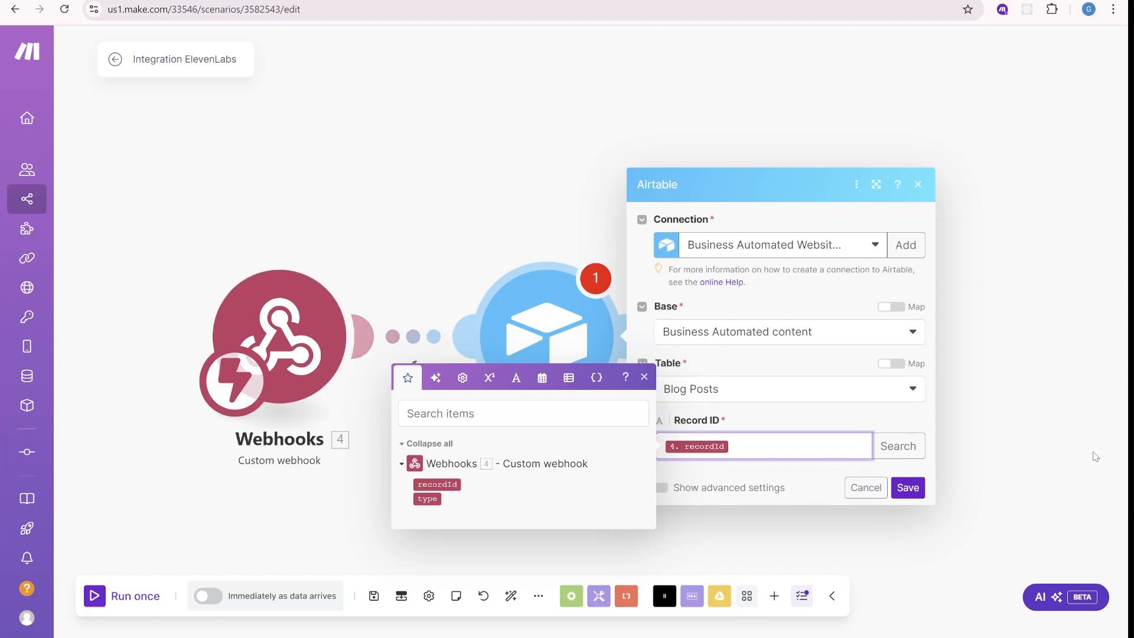
click(908, 487)
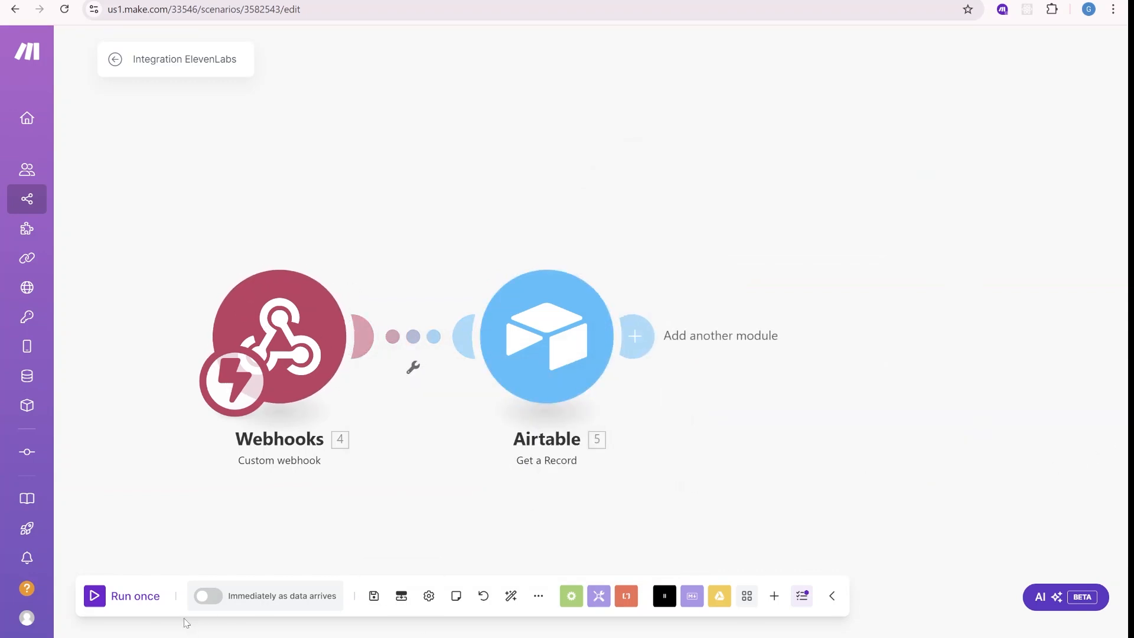
- Run the scenario once and trigger it with the Airtable script test
click(100, 599)
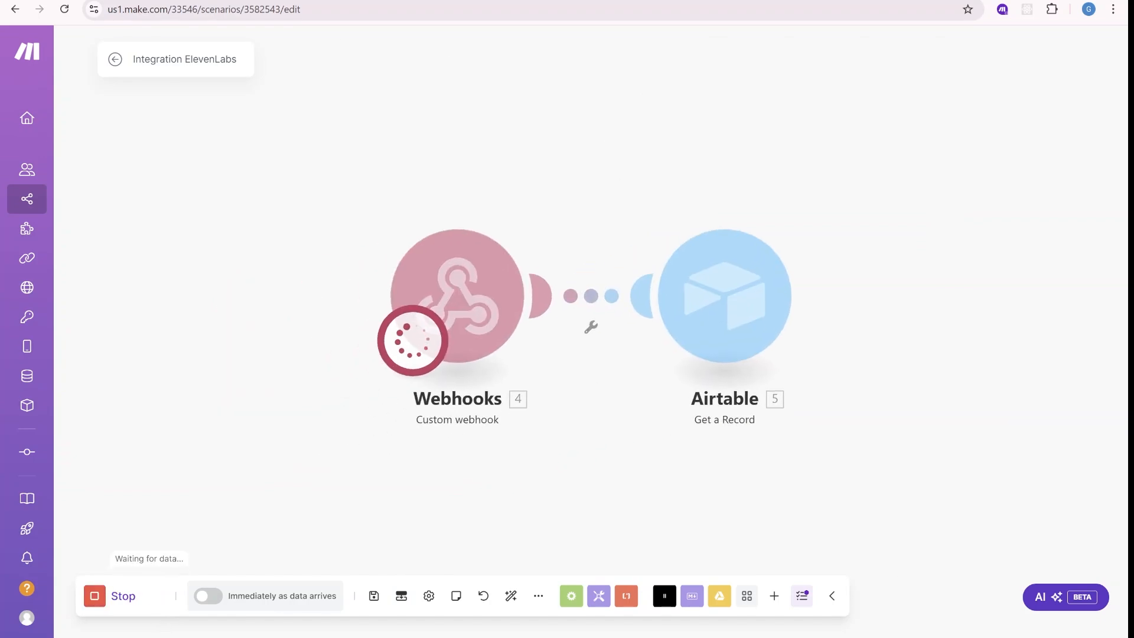
key(ctrl+Tab)
click(1084, 105)
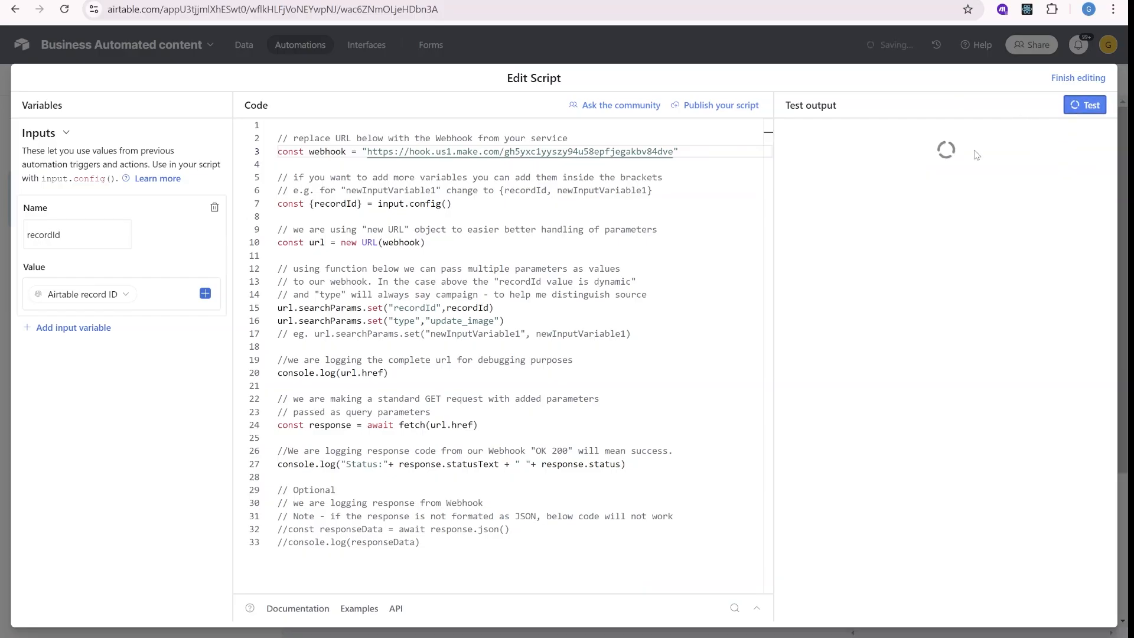
key(ctrl+Tab)
click(812, 209)
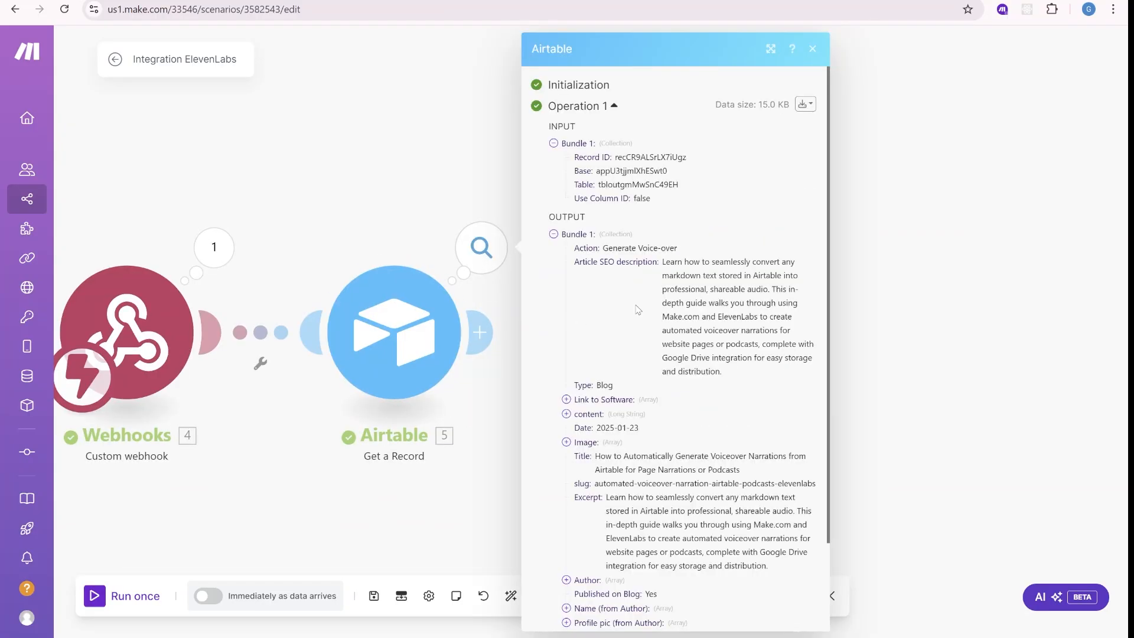
scroll(672, 266, down, 2)
scroll(700, 447, down, 2)
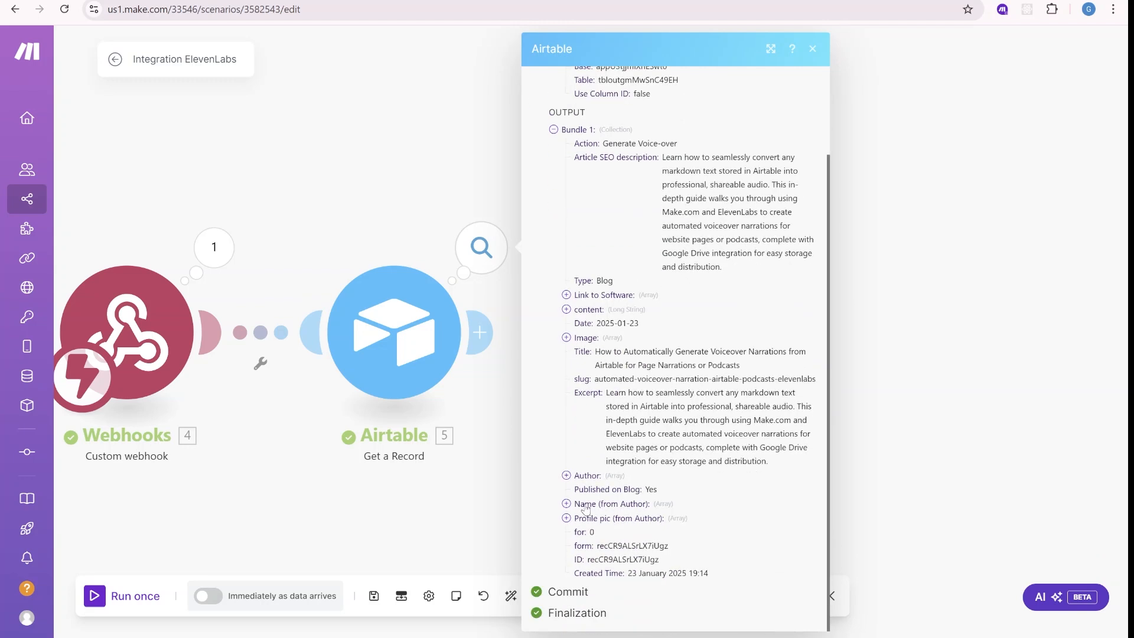
click(614, 309)
drag(617, 337, 665, 471)
scroll(750, 506, down, 4)
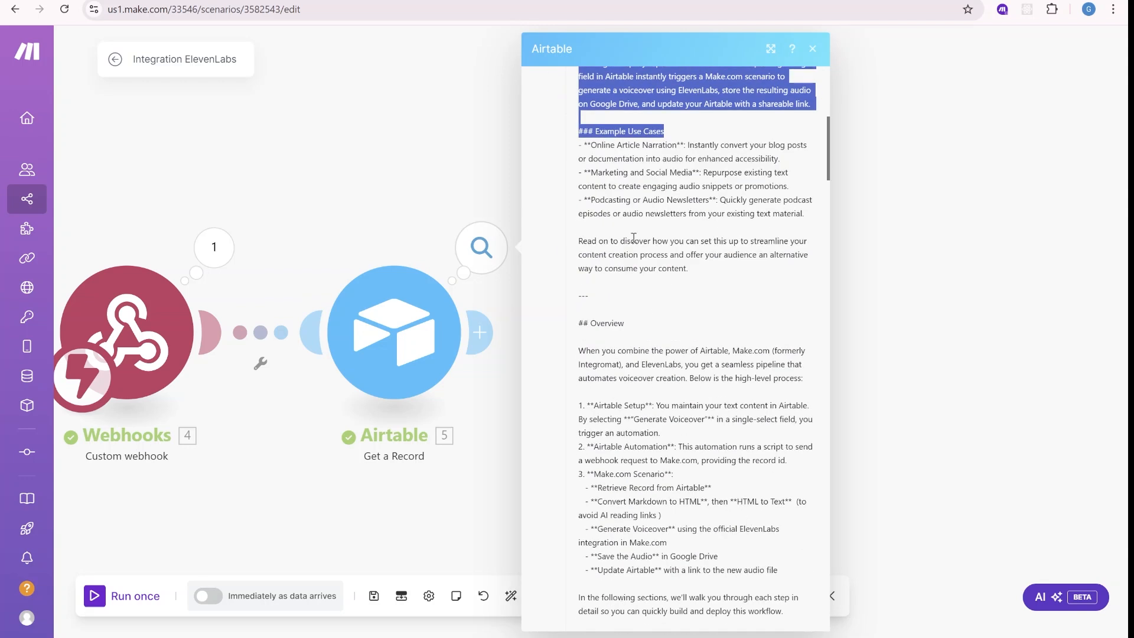
drag(625, 207, 663, 447)
scroll(660, 399, down, 5)
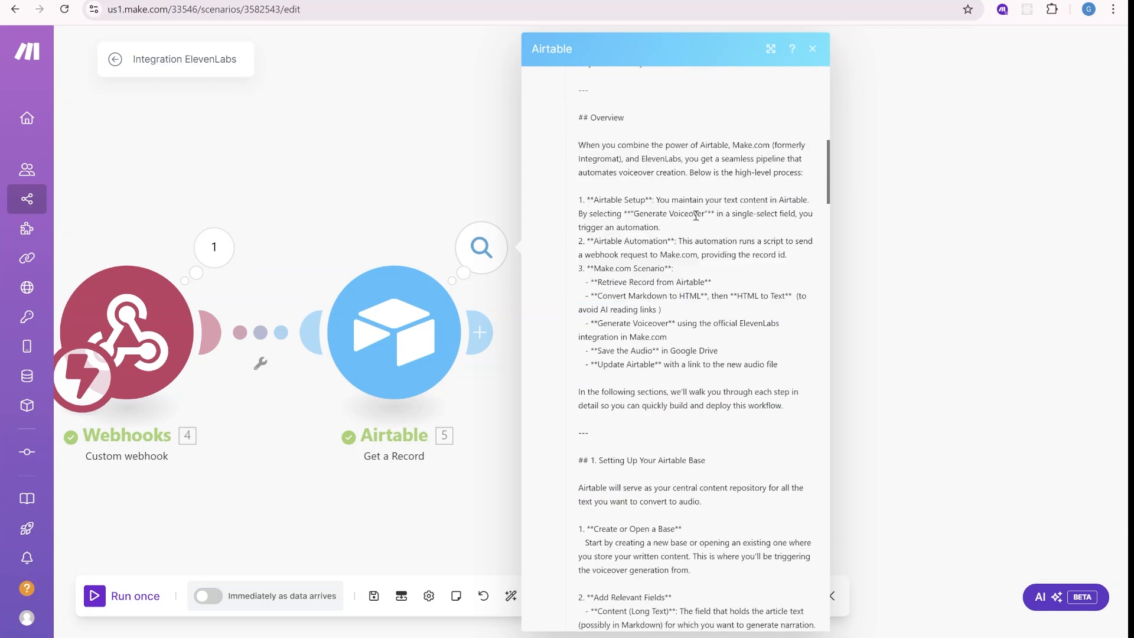
scroll(679, 266, down, 5)
drag(578, 302, 682, 400)
click(679, 448)
scroll(671, 344, down, 3)
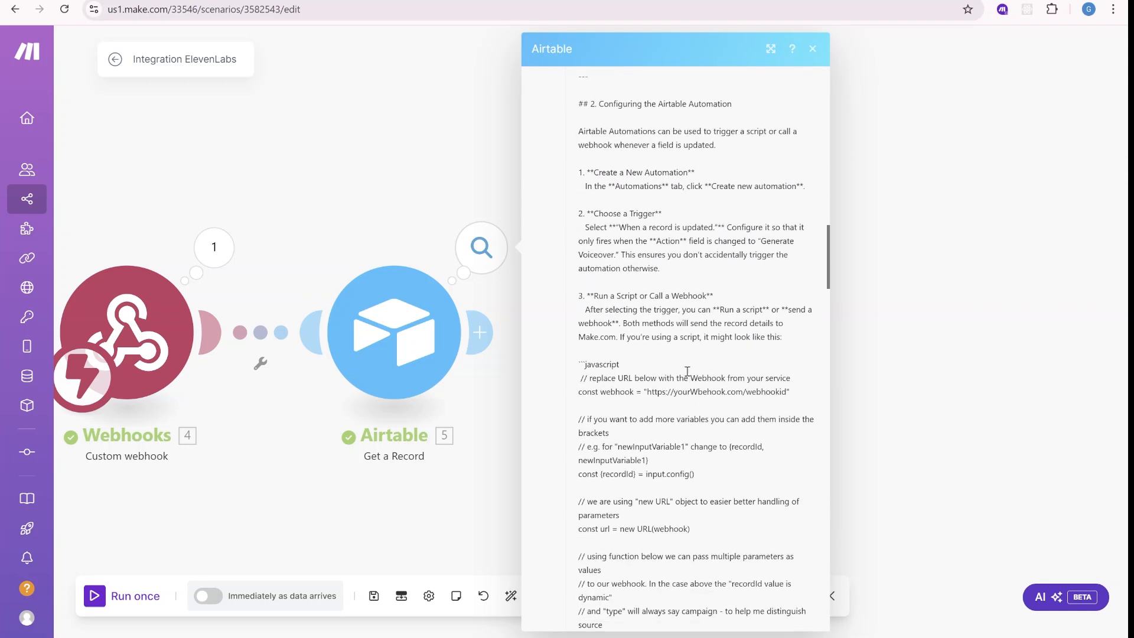
scroll(668, 354, down, 3)
scroll(668, 354, down, 2)
scroll(660, 399, down, 4)
scroll(656, 467, down, 3)
scroll(655, 468, down, 2)
scroll(620, 407, down, 2)
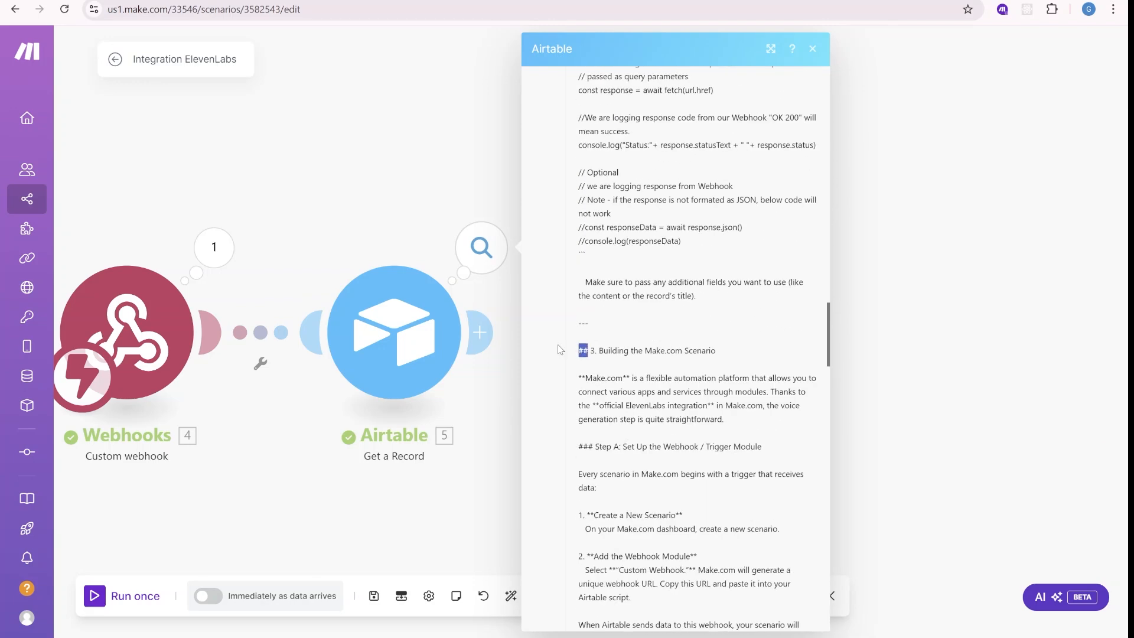
scroll(621, 399, down, 4)
scroll(655, 443, down, 4)
scroll(691, 478, down, 4)
scroll(709, 505, down, 4)
scroll(708, 503, down, 2)
drag(713, 556, 805, 247)
scroll(736, 496, down, 3)
click(690, 251)
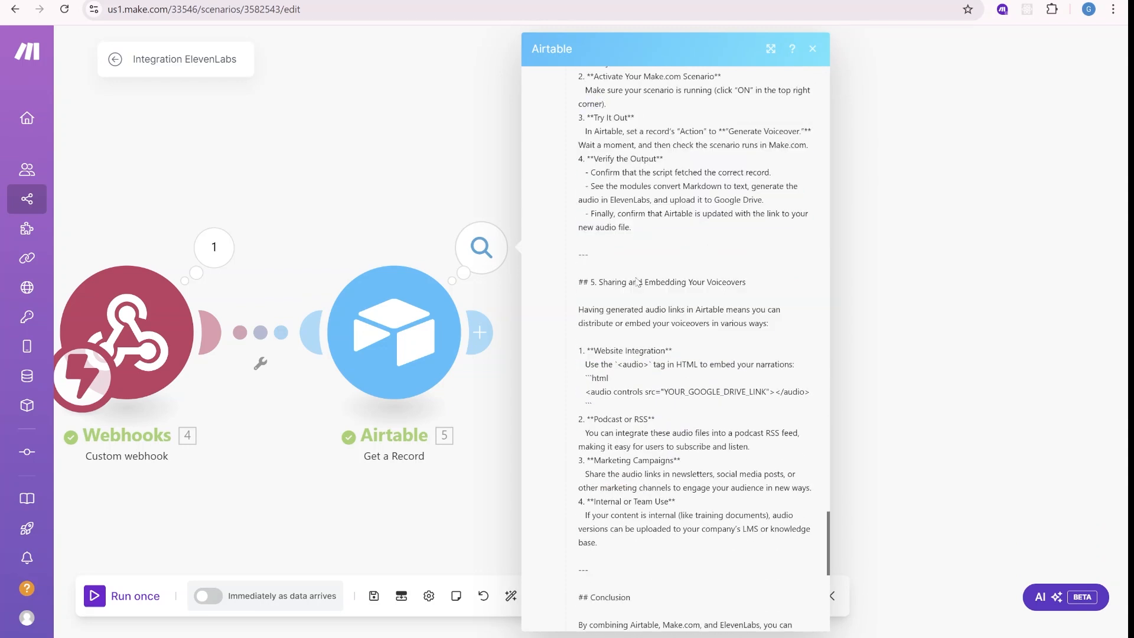
- Add a Markdown to HTML module with 5. content mapped into Markdown and save it
key(Escape)
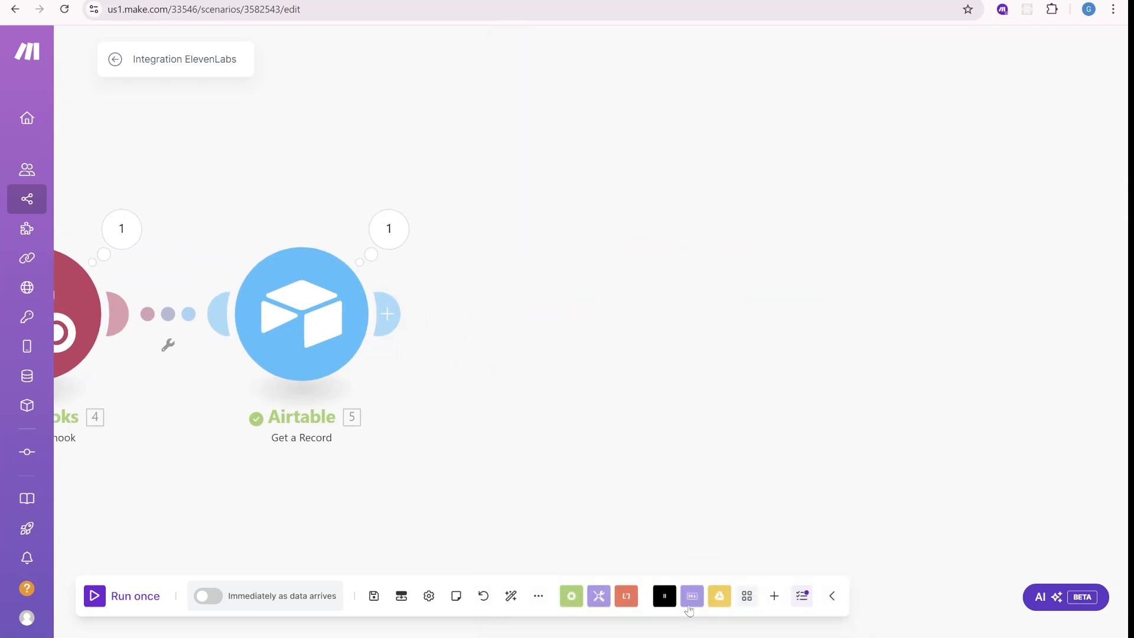
click(691, 595)
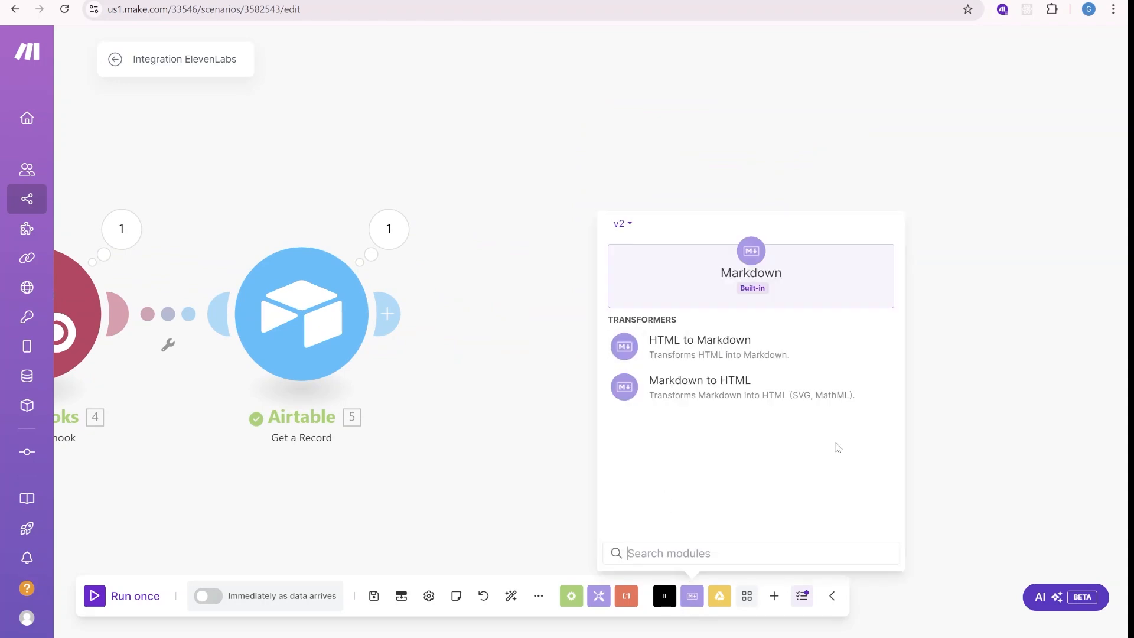
click(697, 395)
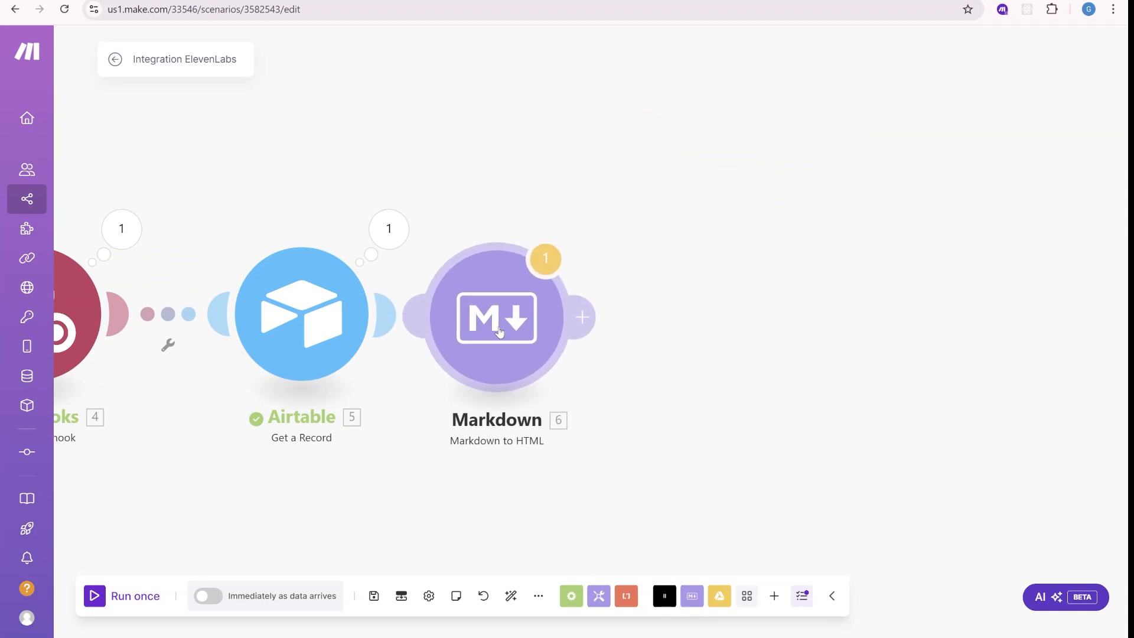
click(625, 282)
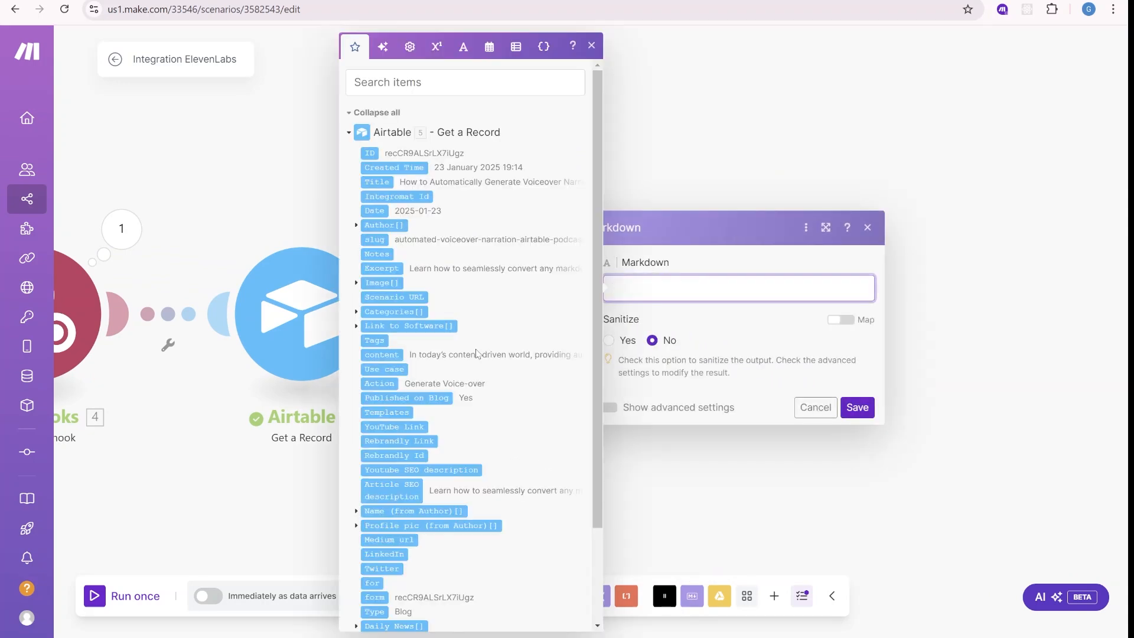
scroll(482, 355, down, 3)
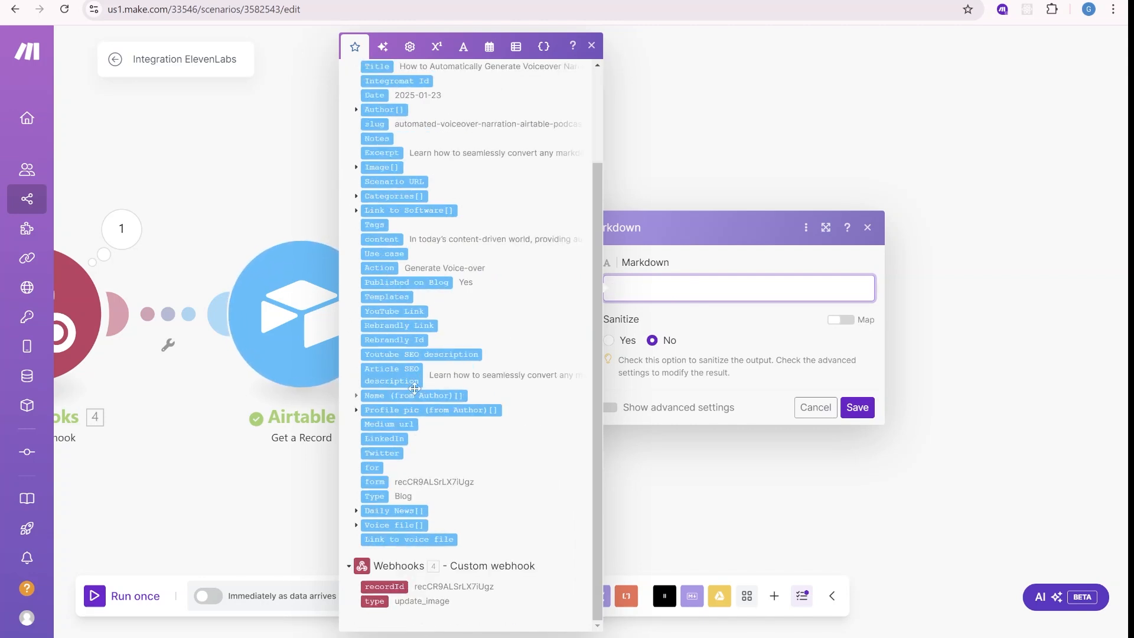
scroll(431, 365, up, 3)
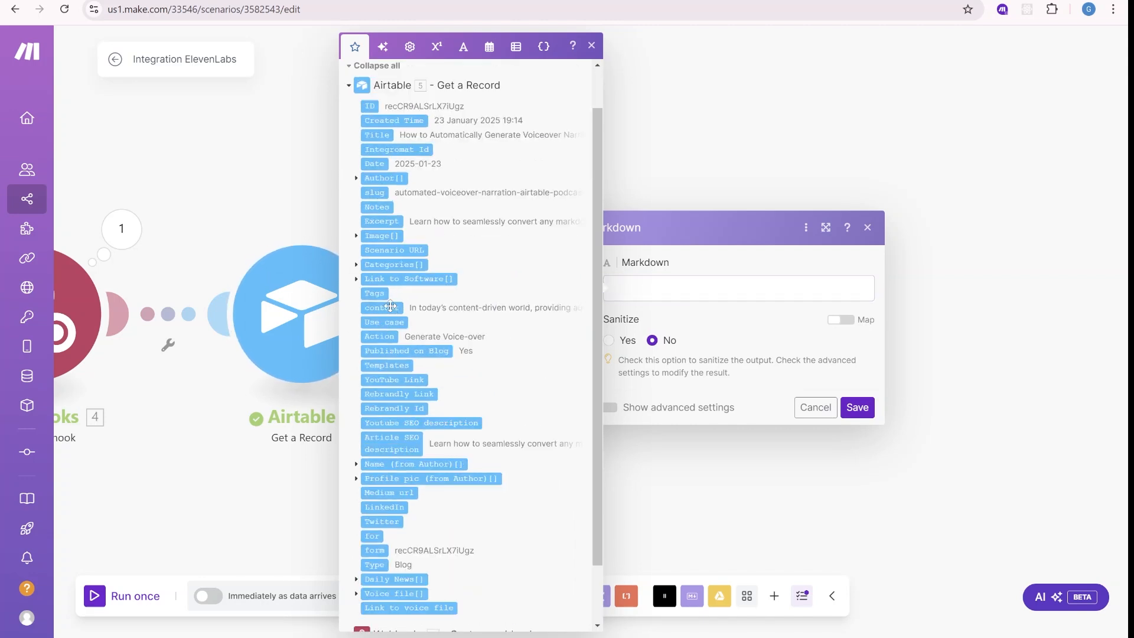
click(382, 308)
click(735, 313)
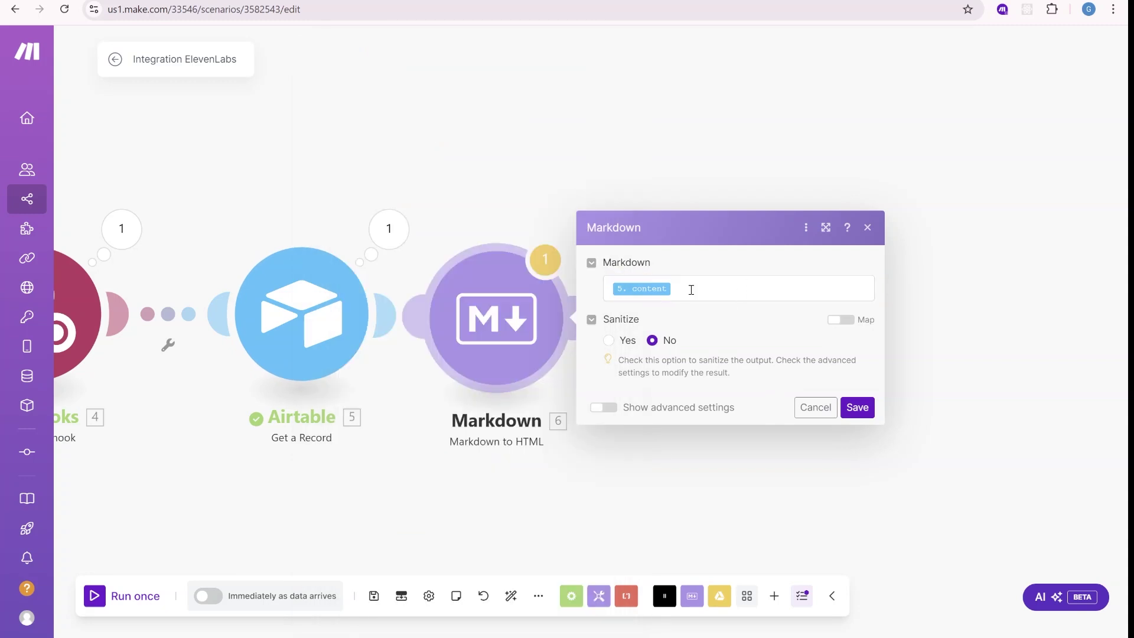
click(860, 408)
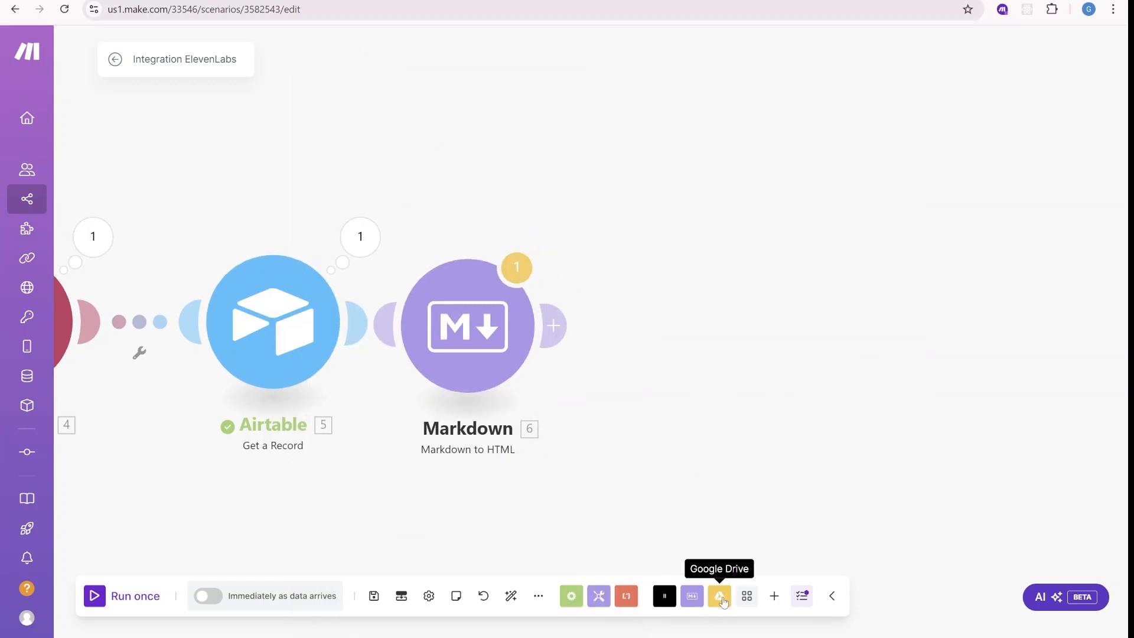
- Add a Text parser HTML to text module taking 6. HTML, then save the scenario
click(600, 595)
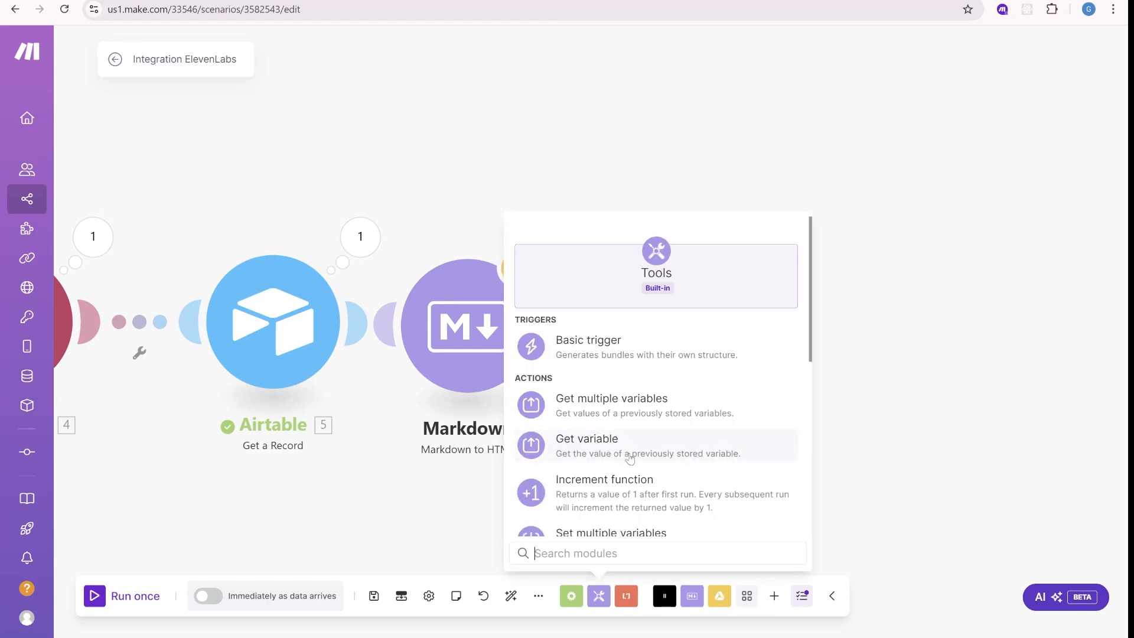
scroll(620, 443, down, 2)
scroll(638, 449, down, 3)
text(sq)
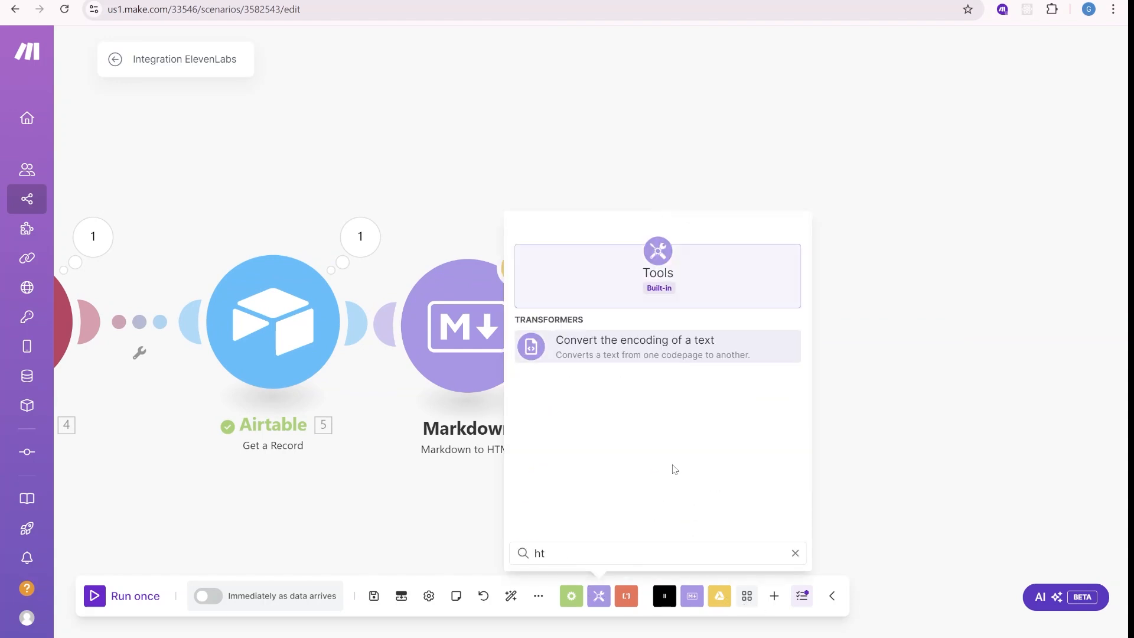
click(774, 596)
text(html)
click(742, 353)
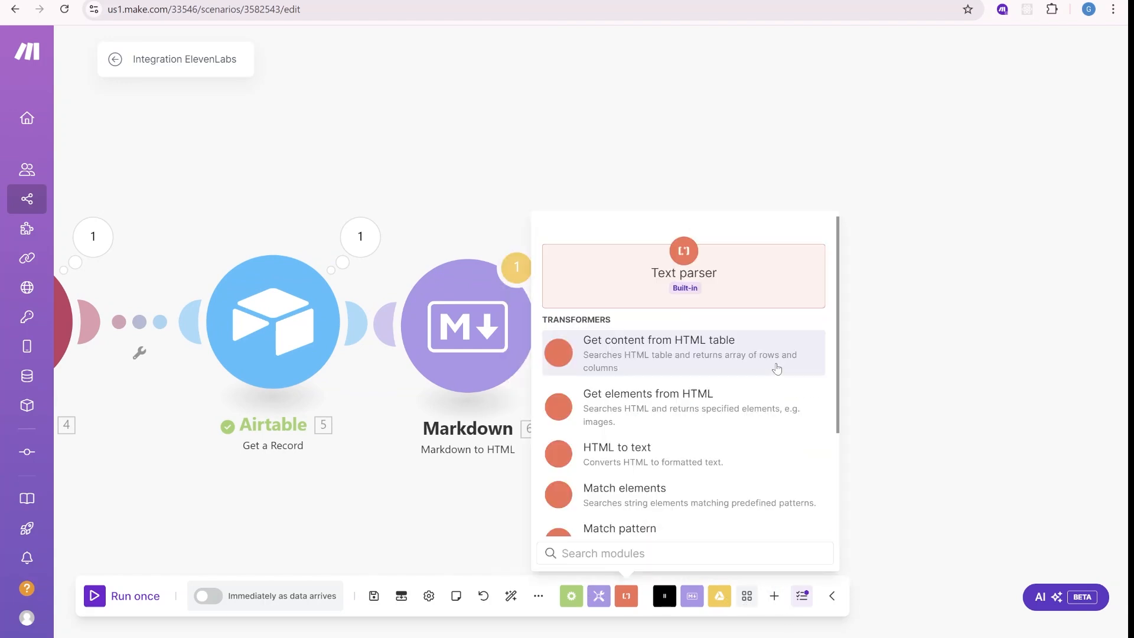
click(644, 454)
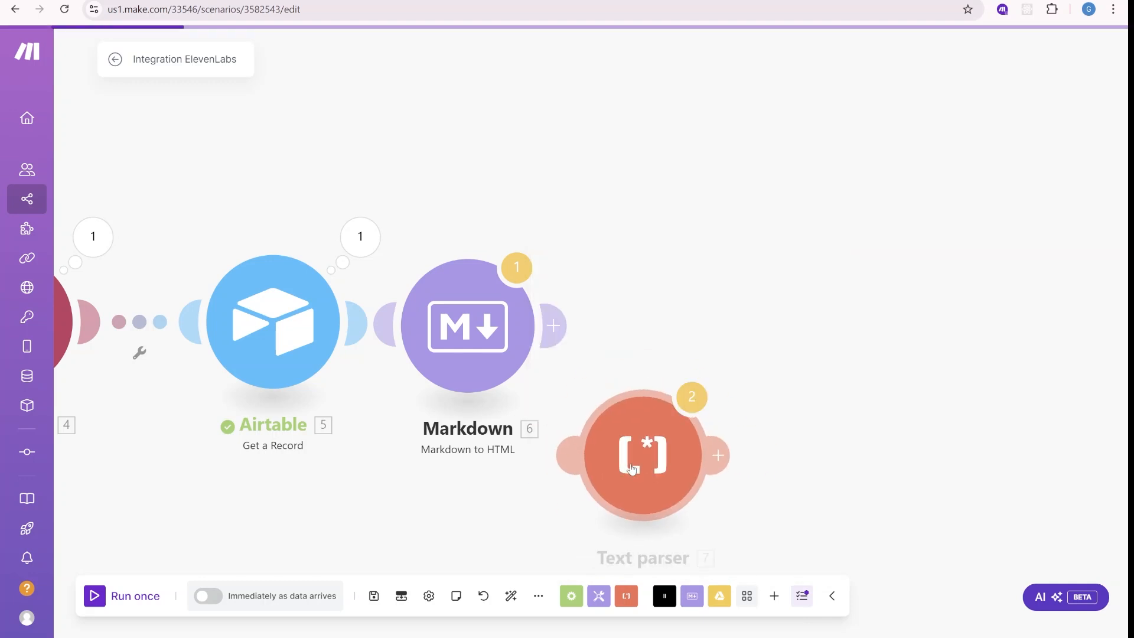
click(871, 351)
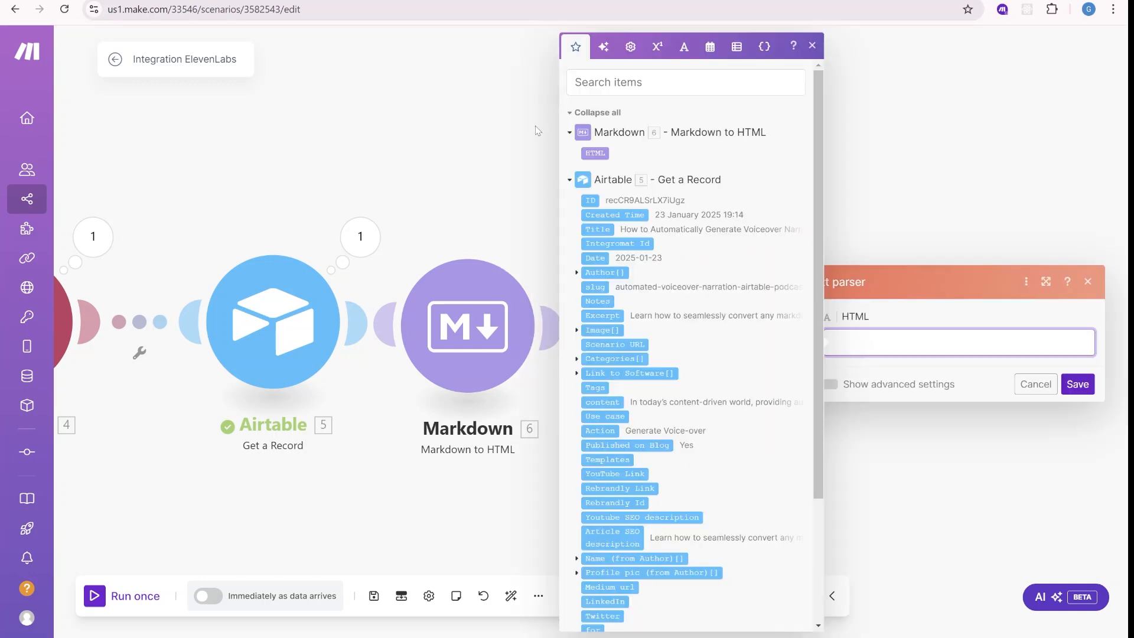
click(595, 154)
click(1077, 384)
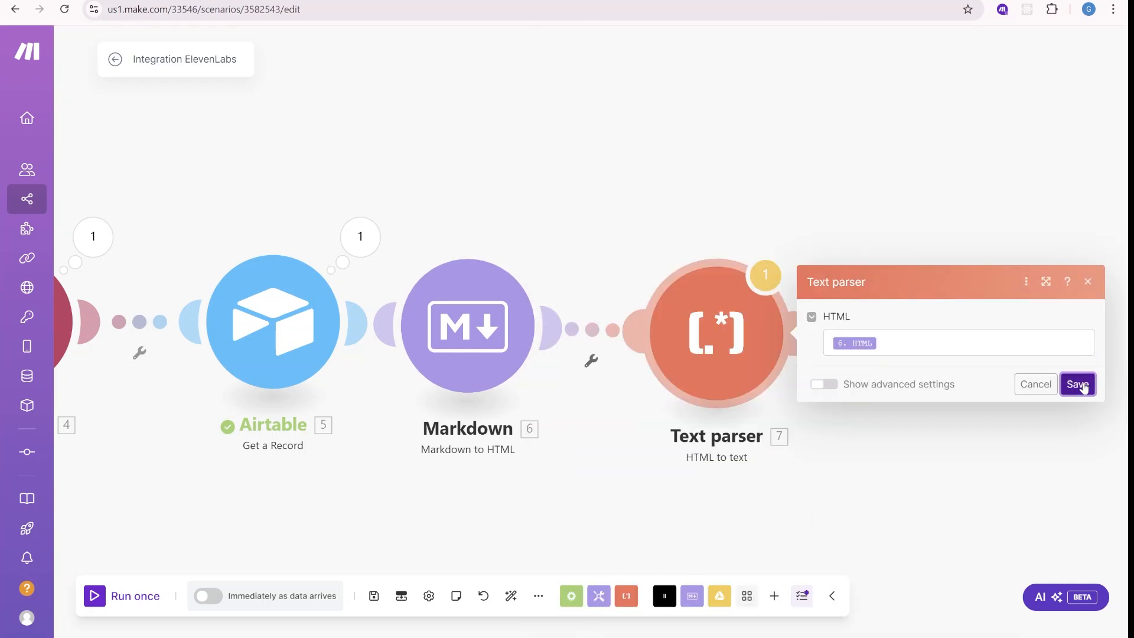
click(373, 595)
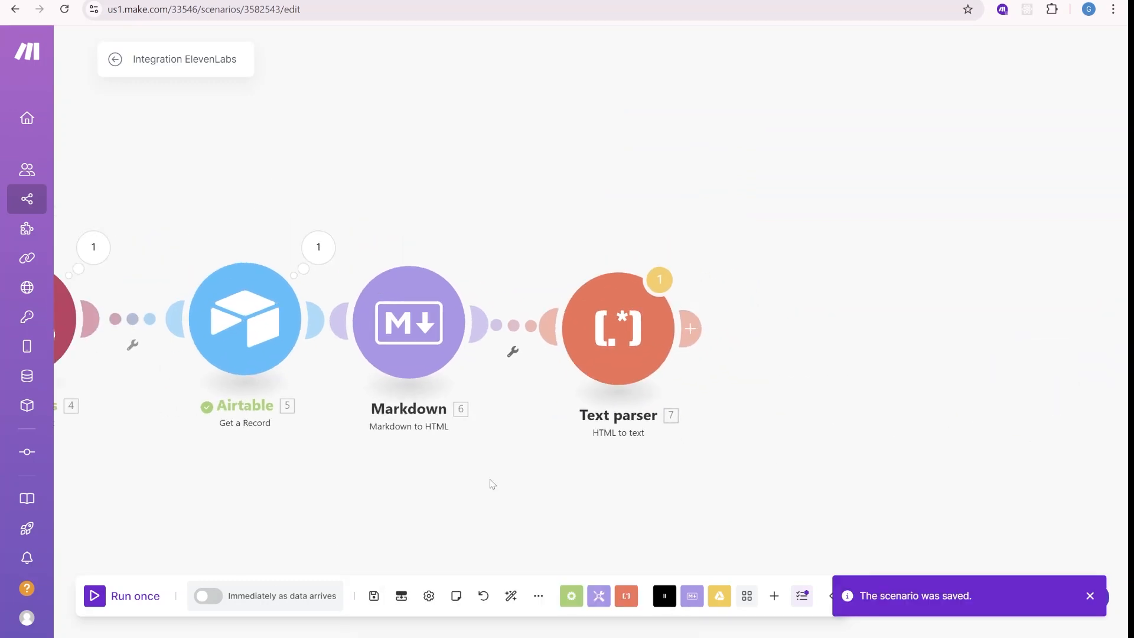
- Run the scenario once anyway and send a test record from the Airtable script
click(95, 595)
click(658, 388)
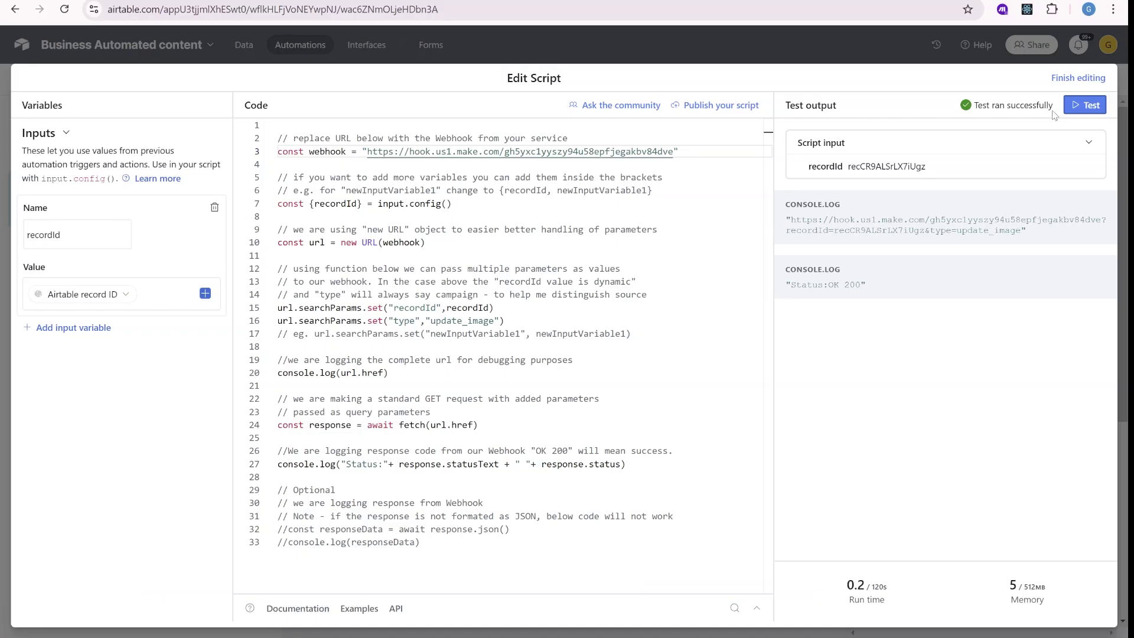
click(1083, 105)
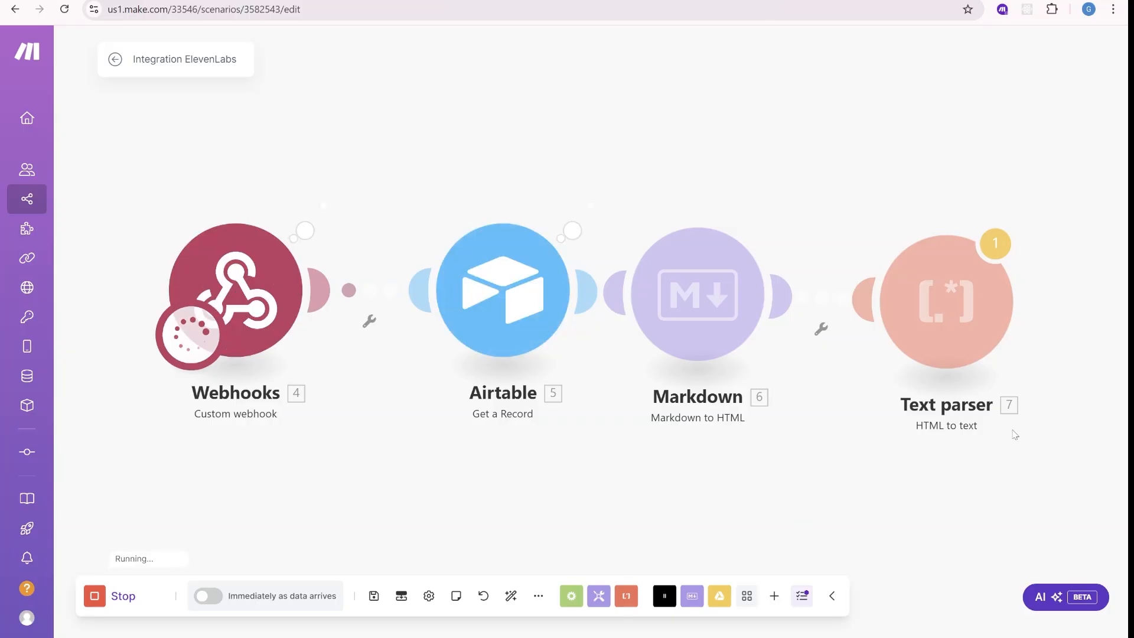
- Inspect the Text parser output showing the article as plain text
click(673, 167)
click(767, 238)
scroll(832, 288, down, 5)
scroll(832, 287, up, 8)
drag(824, 332, 895, 470)
click(700, 324)
drag(784, 310, 729, 313)
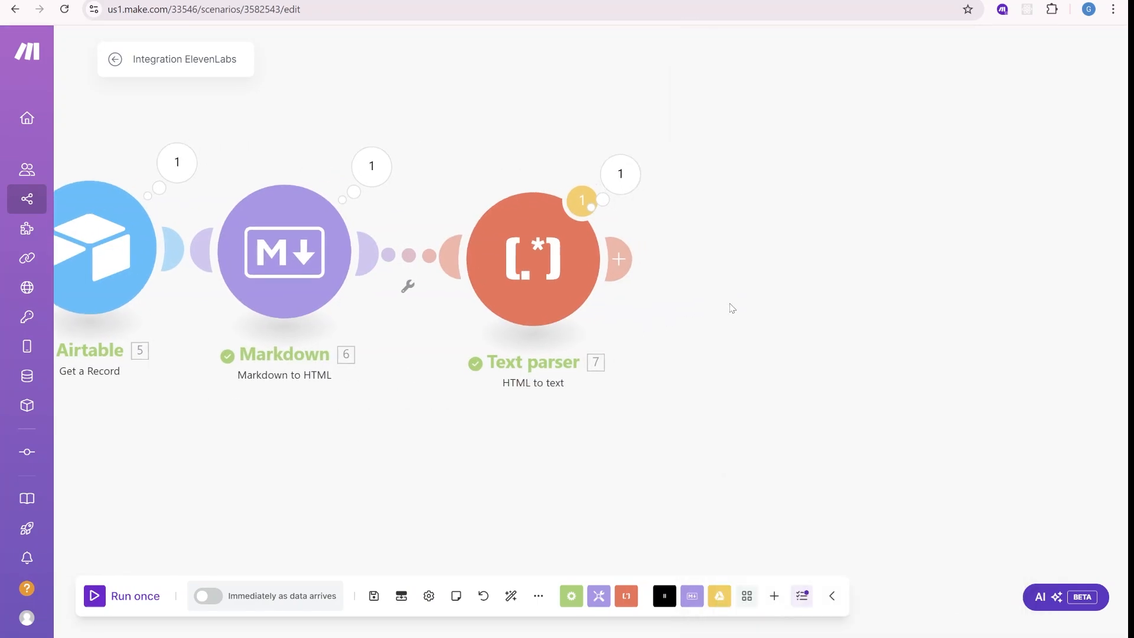
- Add ElevenLabs Create a Speech Synthesis with voice Alice, Eleven Multilingual v2 and 7. Text mapped
click(664, 596)
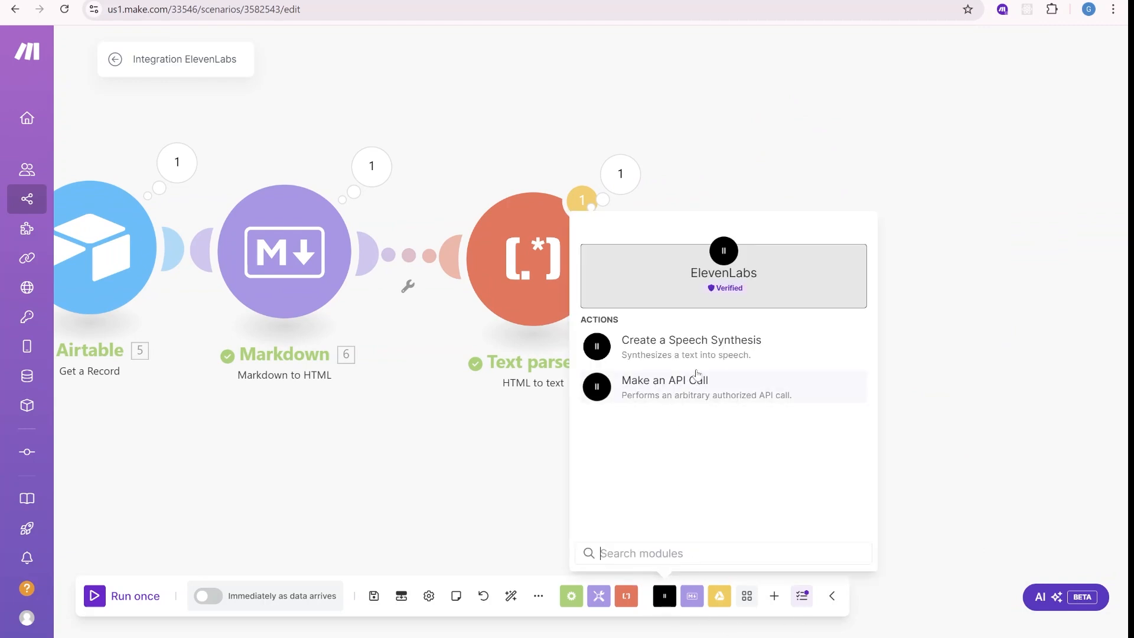
click(761, 348)
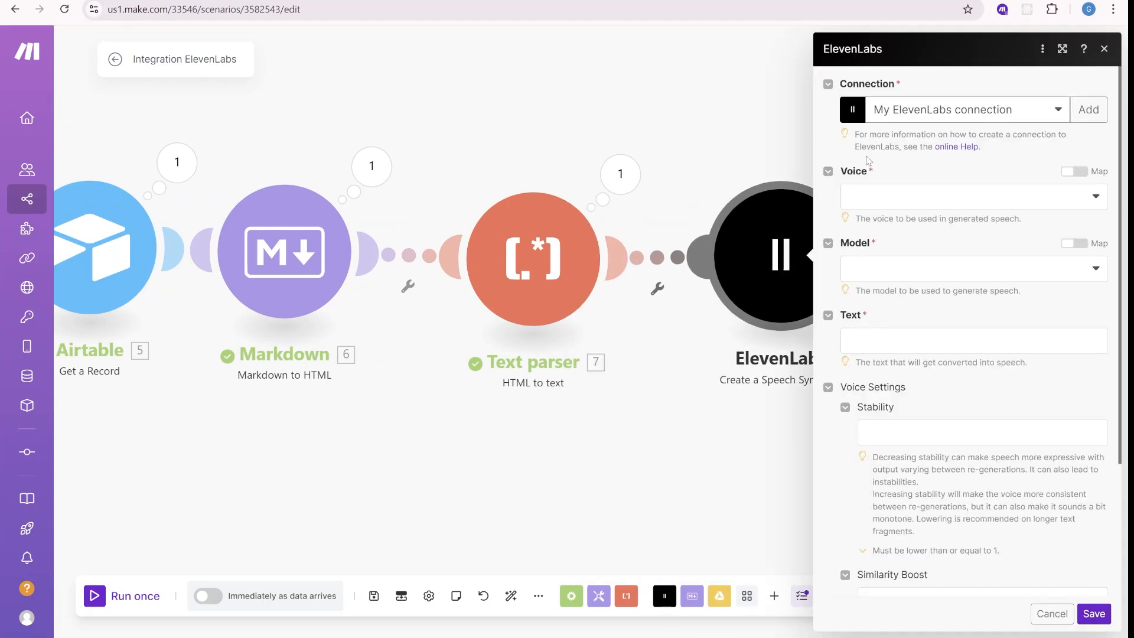
click(938, 195)
click(932, 484)
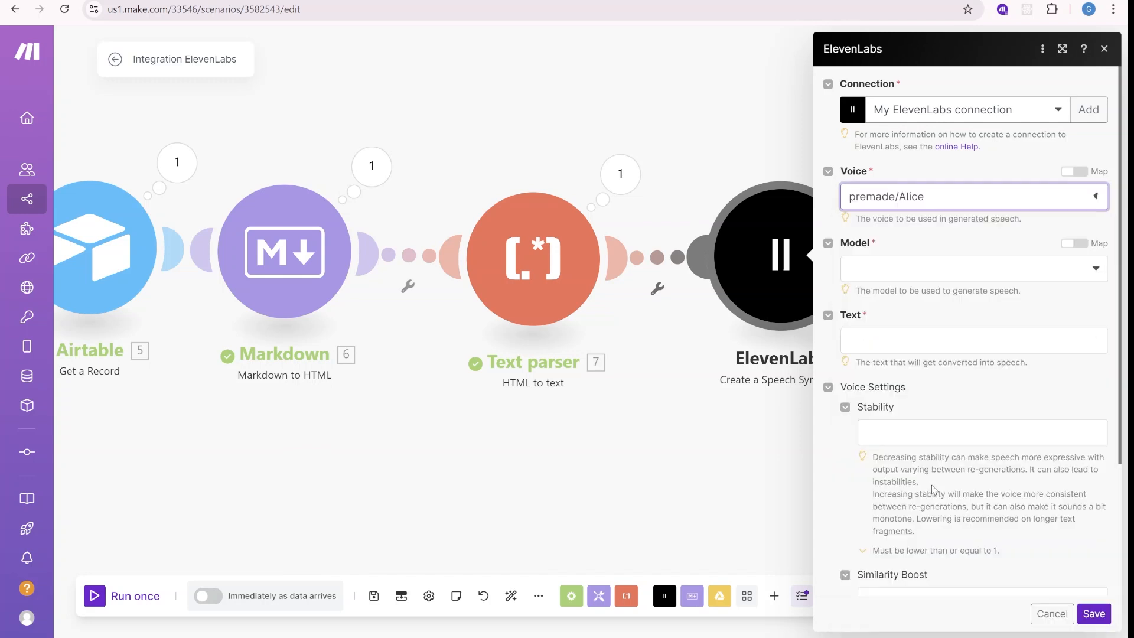
click(893, 270)
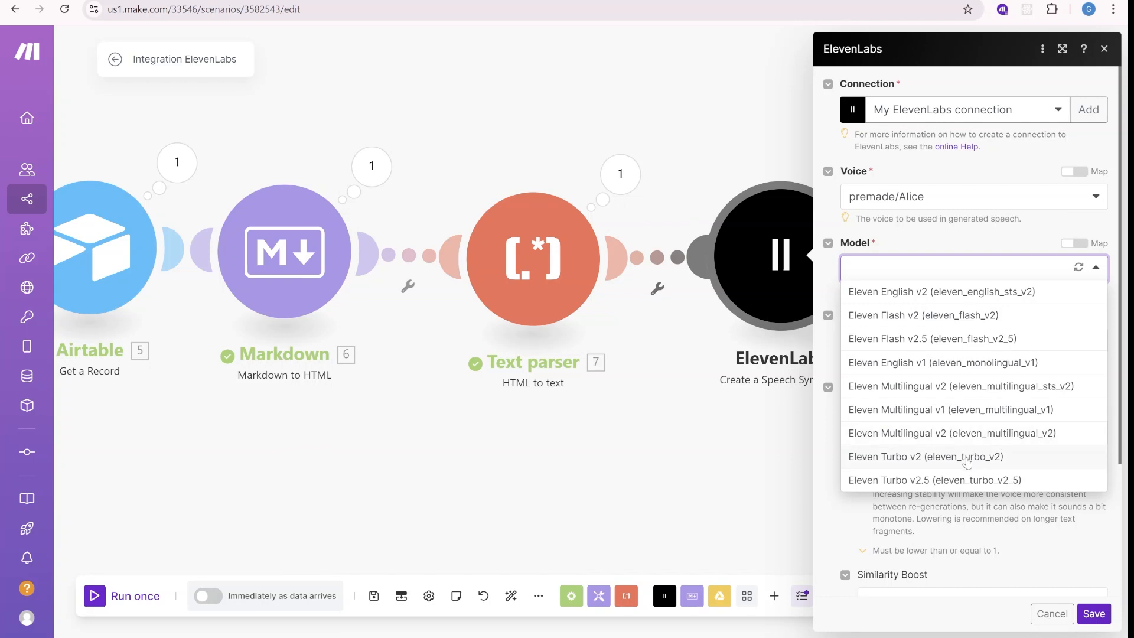
click(1028, 434)
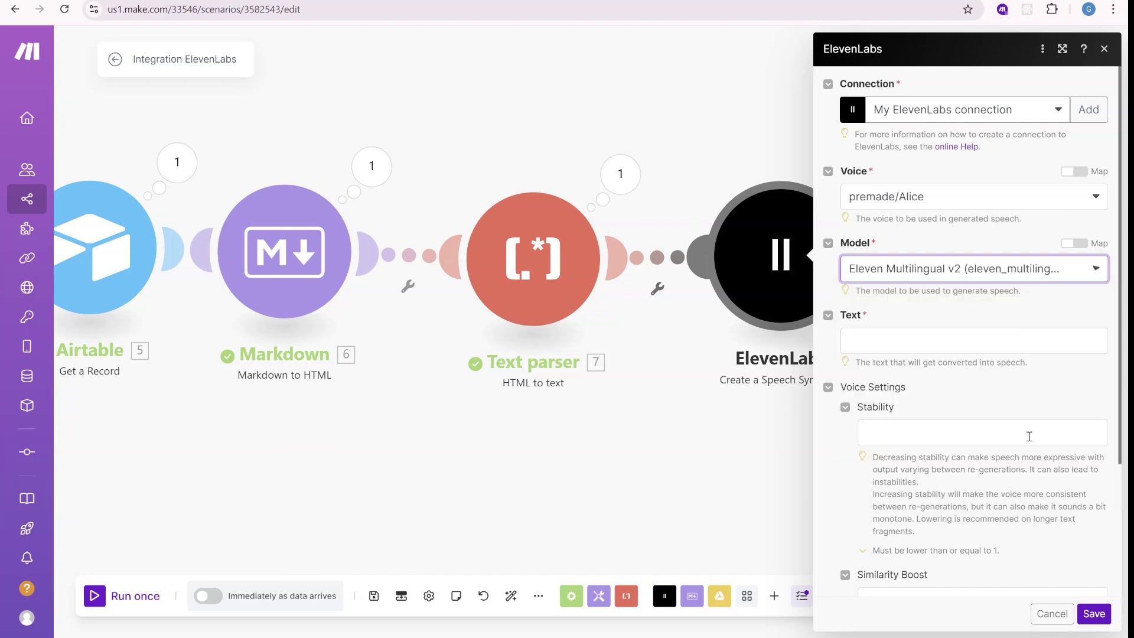
click(985, 343)
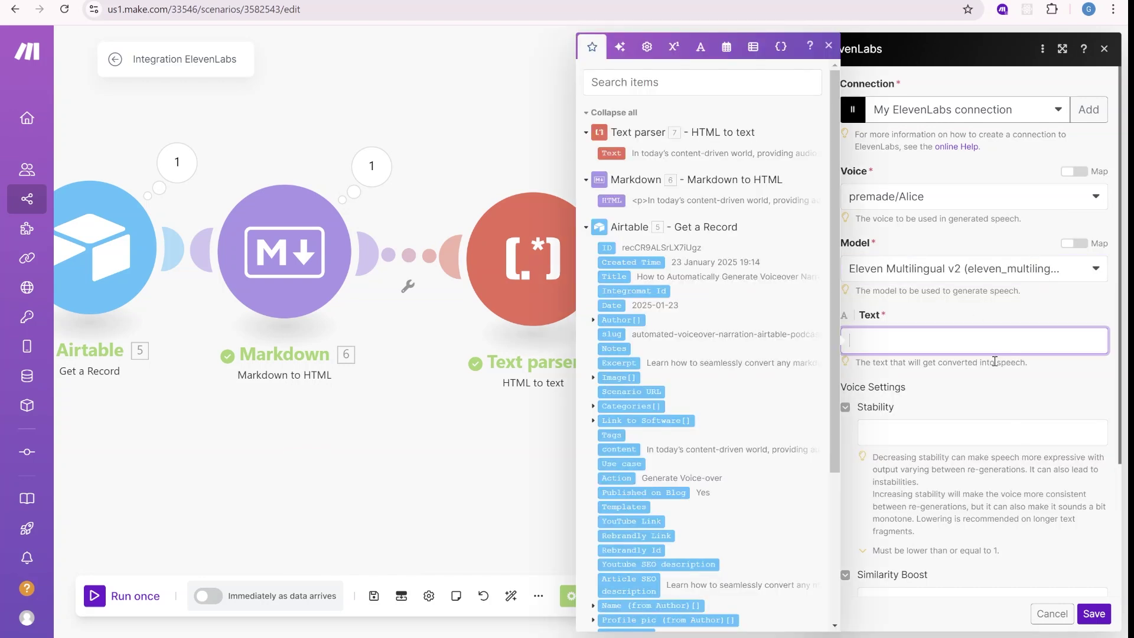
click(613, 153)
click(943, 430)
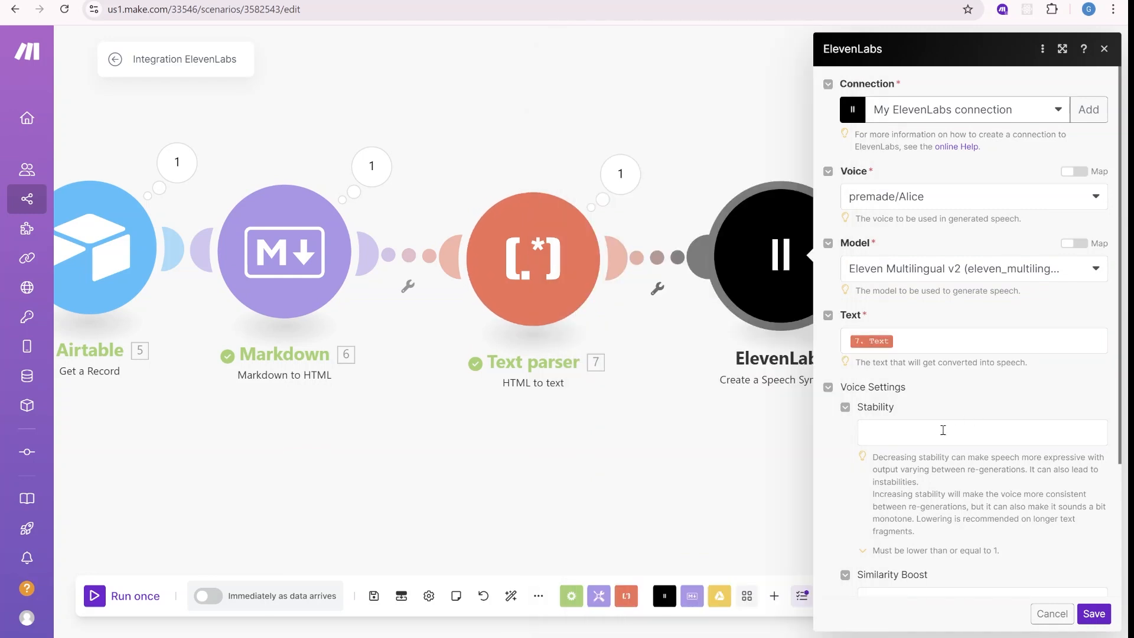
scroll(962, 412, down, 4)
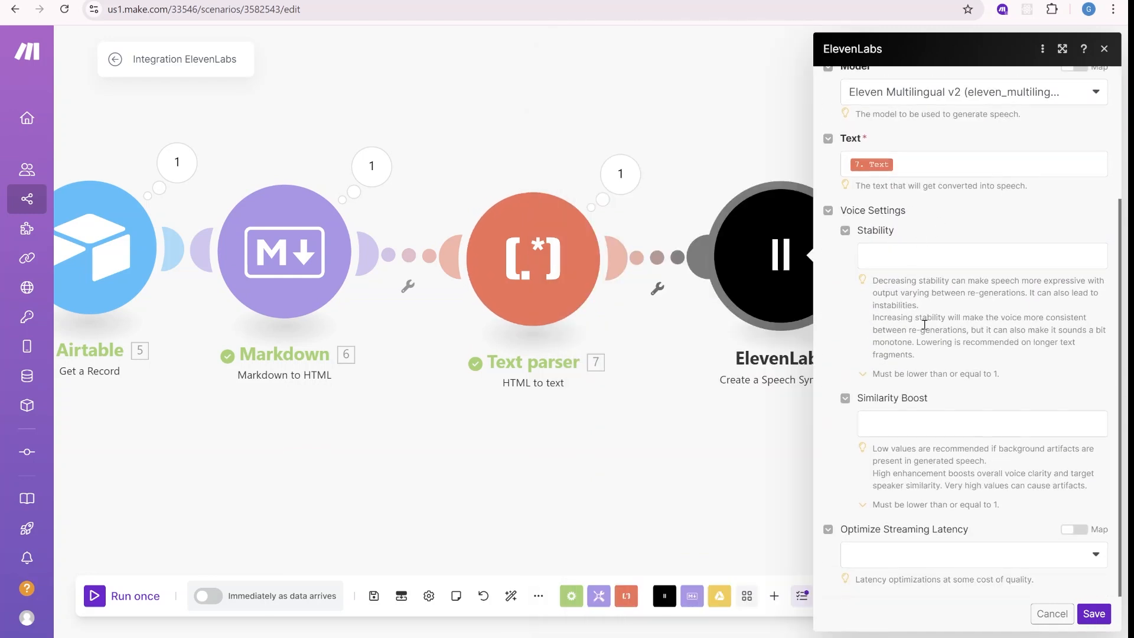
click(1093, 613)
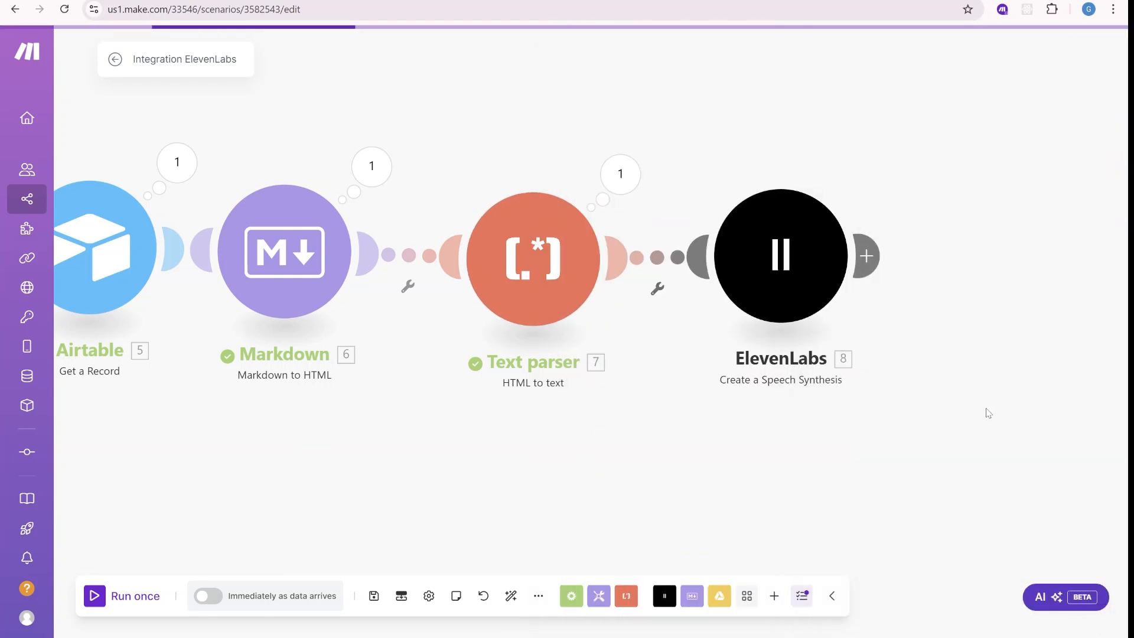
- Add a Google Drive Upload a File step into My Drive / Transit and save it
click(719, 596)
text(uplo)
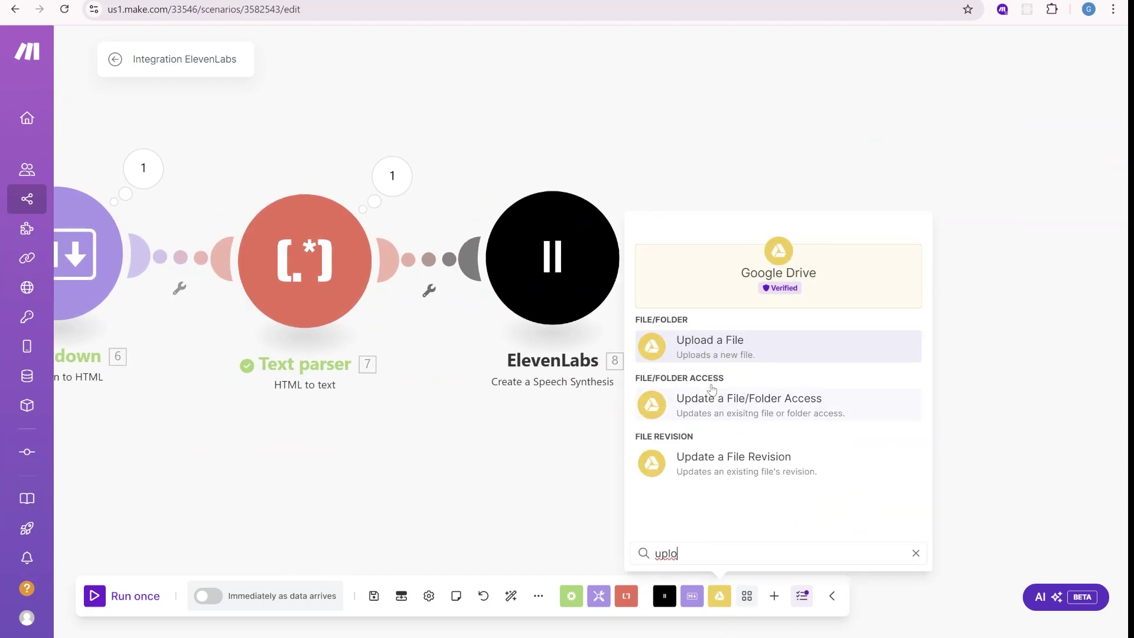
click(709, 338)
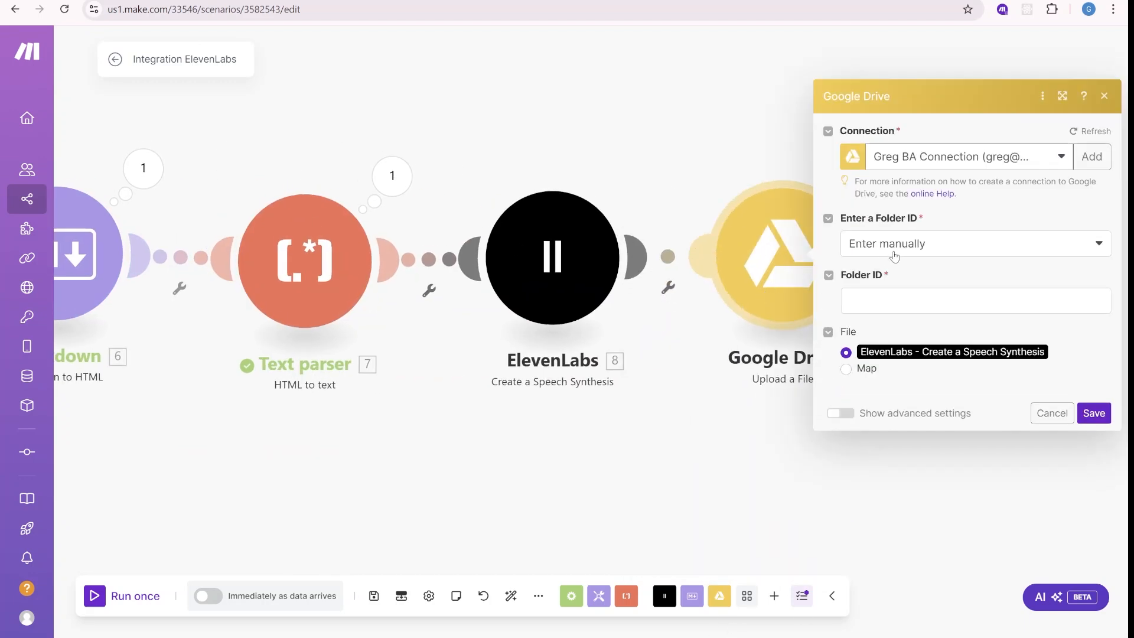
click(895, 256)
click(904, 327)
click(888, 370)
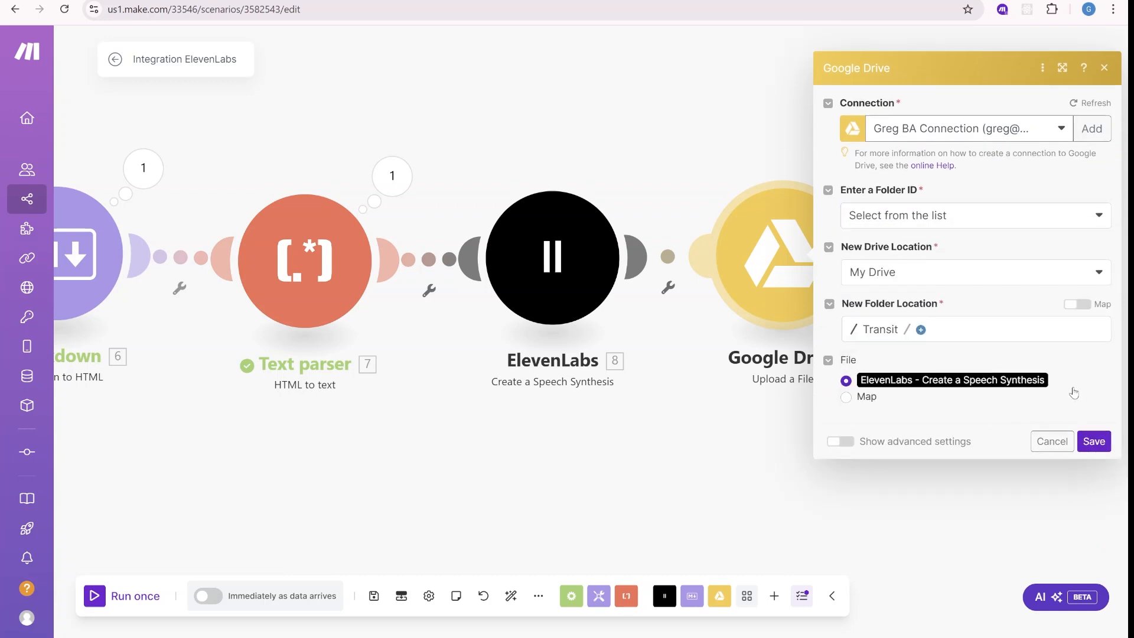
click(1093, 441)
drag(708, 399, 576, 408)
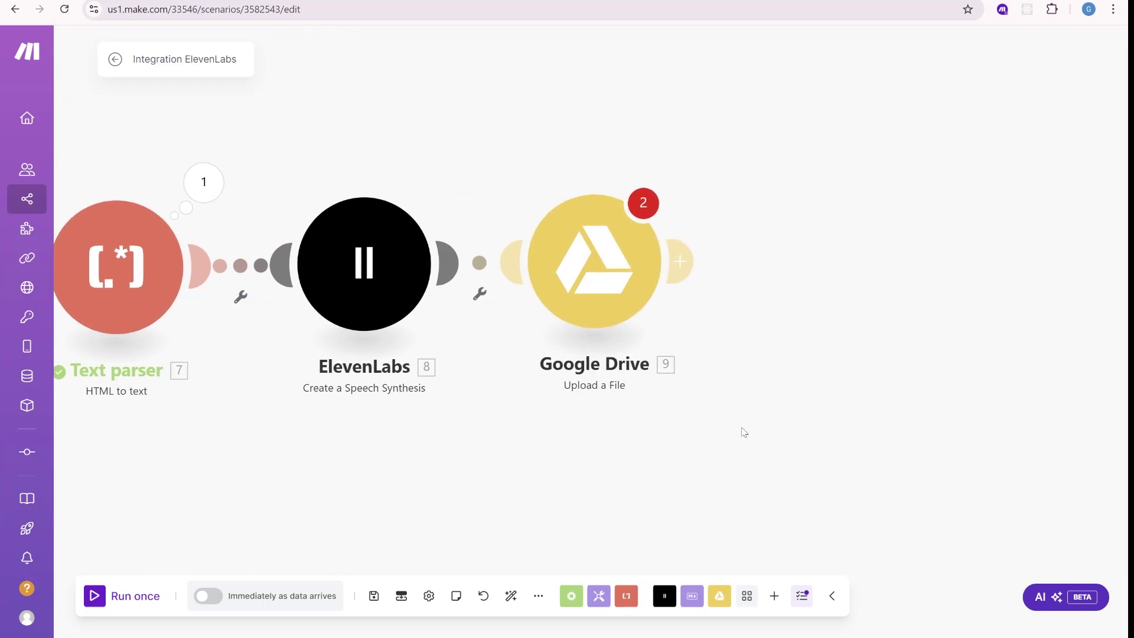
- Add an Airtable Update a Record step with the webhook recordId as Record ID
click(773, 595)
click(728, 481)
click(595, 272)
click(713, 272)
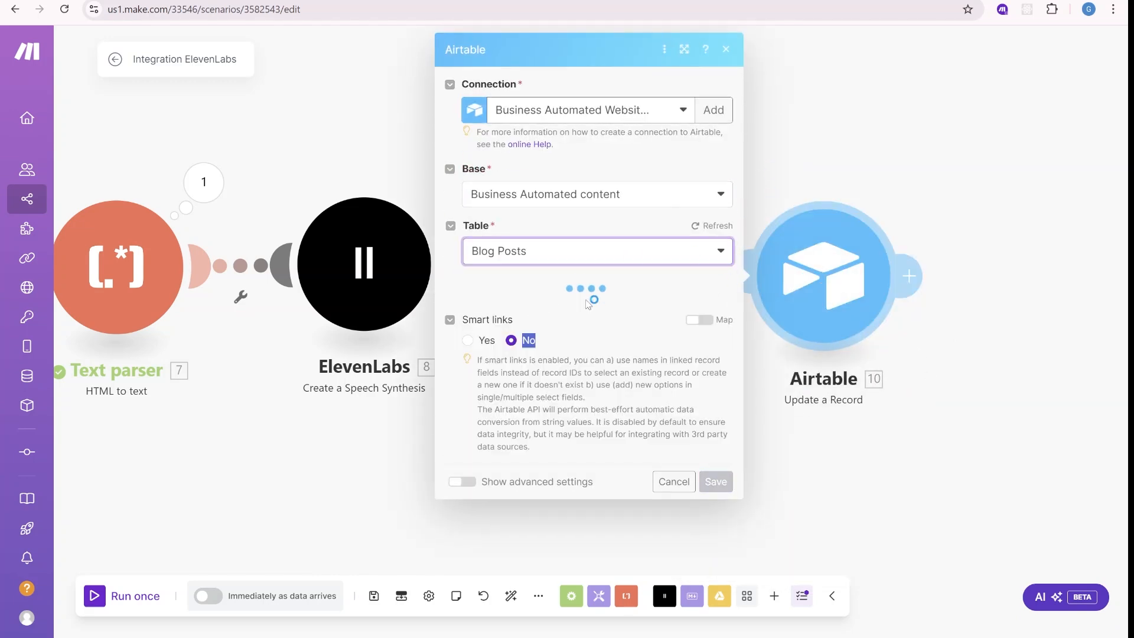
click(541, 308)
scroll(807, 335, down, 5)
scroll(807, 335, down, 10)
scroll(808, 335, down, 3)
click(723, 586)
click(567, 358)
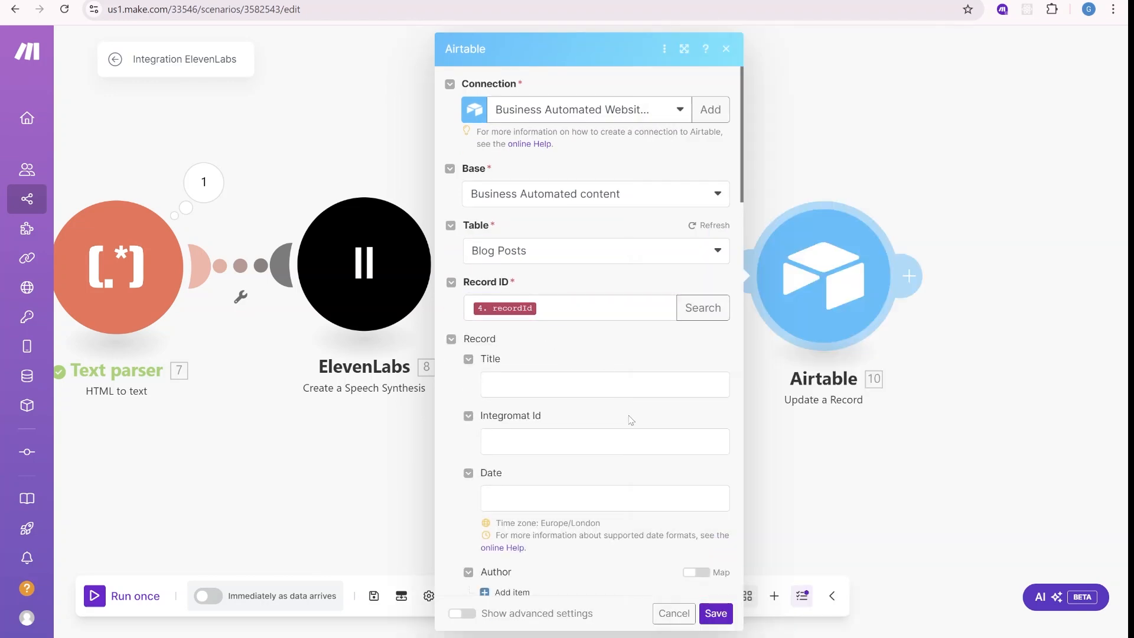
scroll(631, 355, down, 6)
scroll(631, 309, down, 3)
- Set Action to Done and map the Drive Web View Link as Link to voice file
key(ctrl+f)
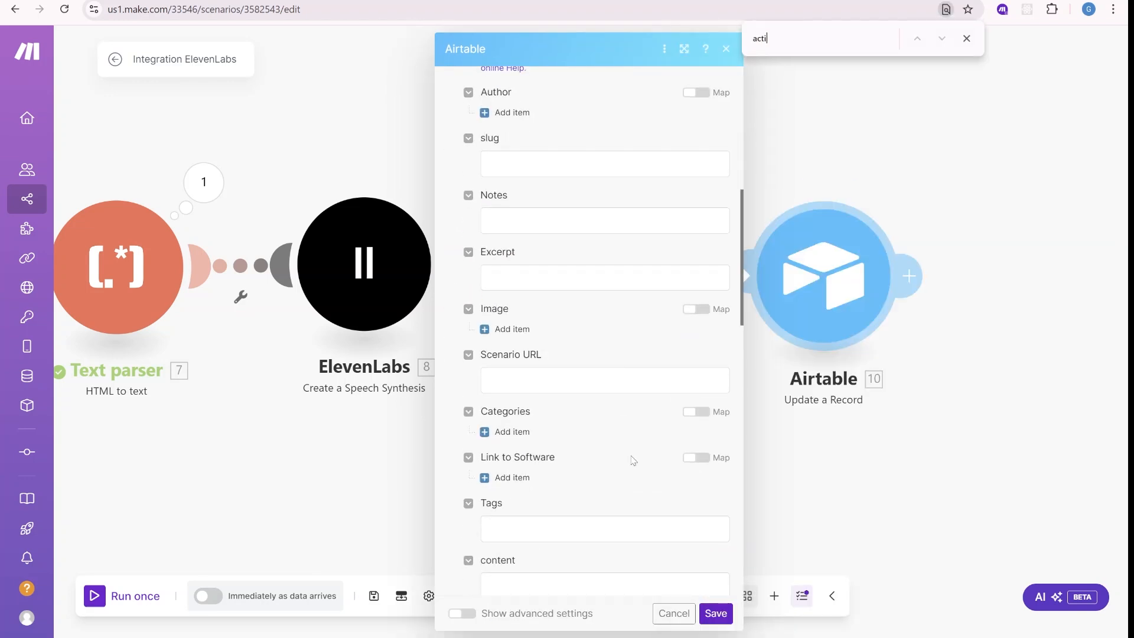
text(acti)
click(702, 333)
click(646, 358)
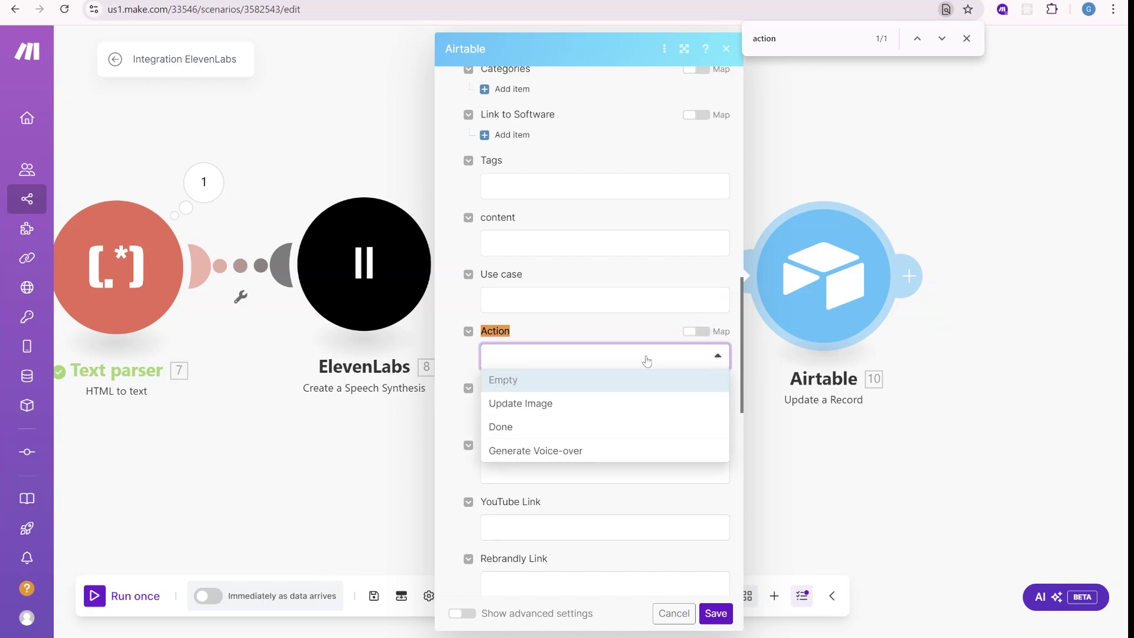
click(501, 426)
scroll(621, 515, down, 5)
scroll(611, 518, down, 5)
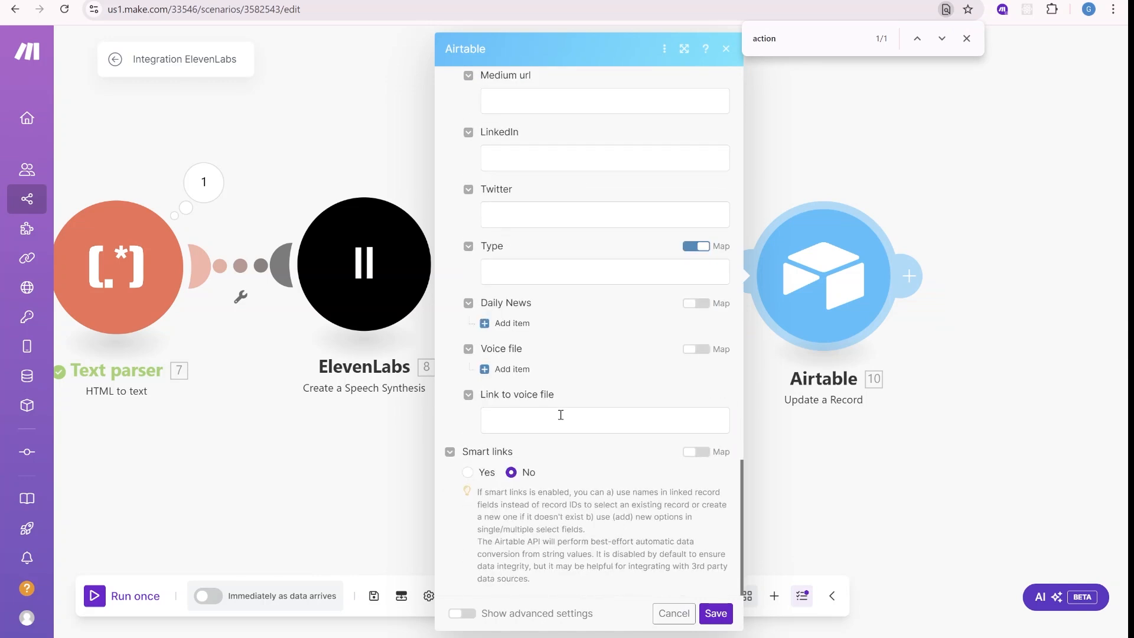
click(604, 418)
click(815, 82)
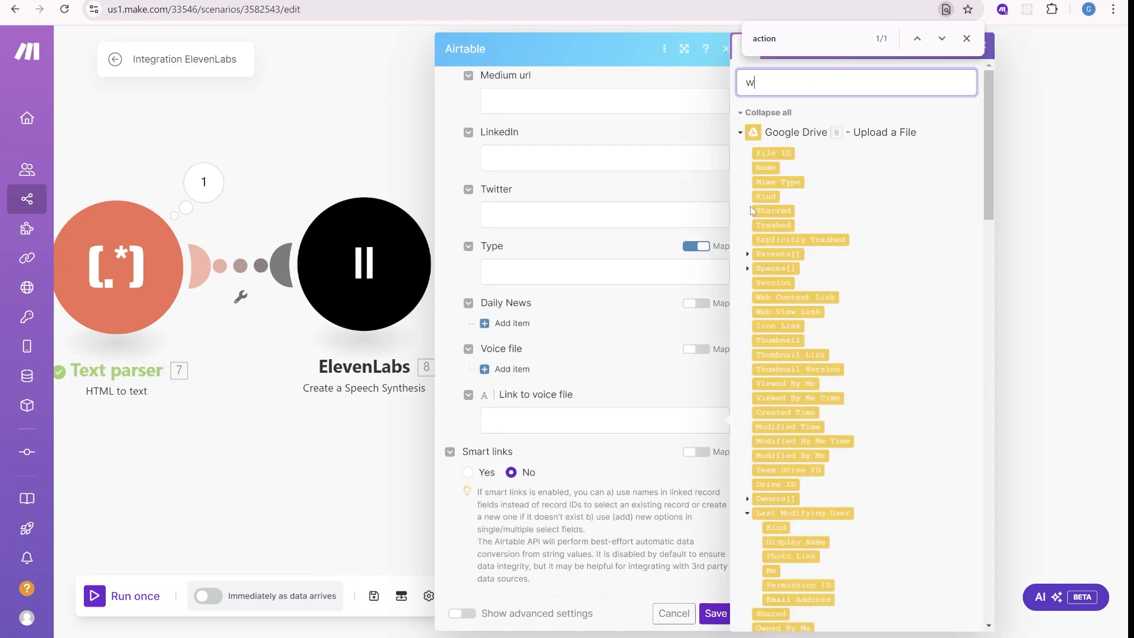
text(web)
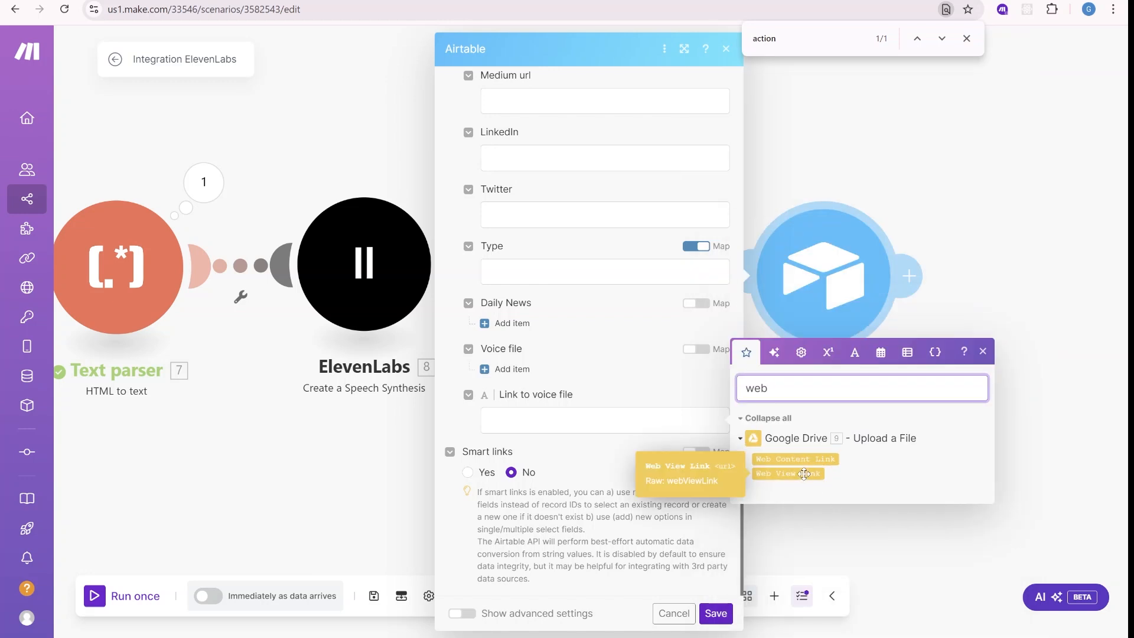
click(804, 473)
- Attach a Voice file item with Web Content Link and Original Filename, then save
click(511, 369)
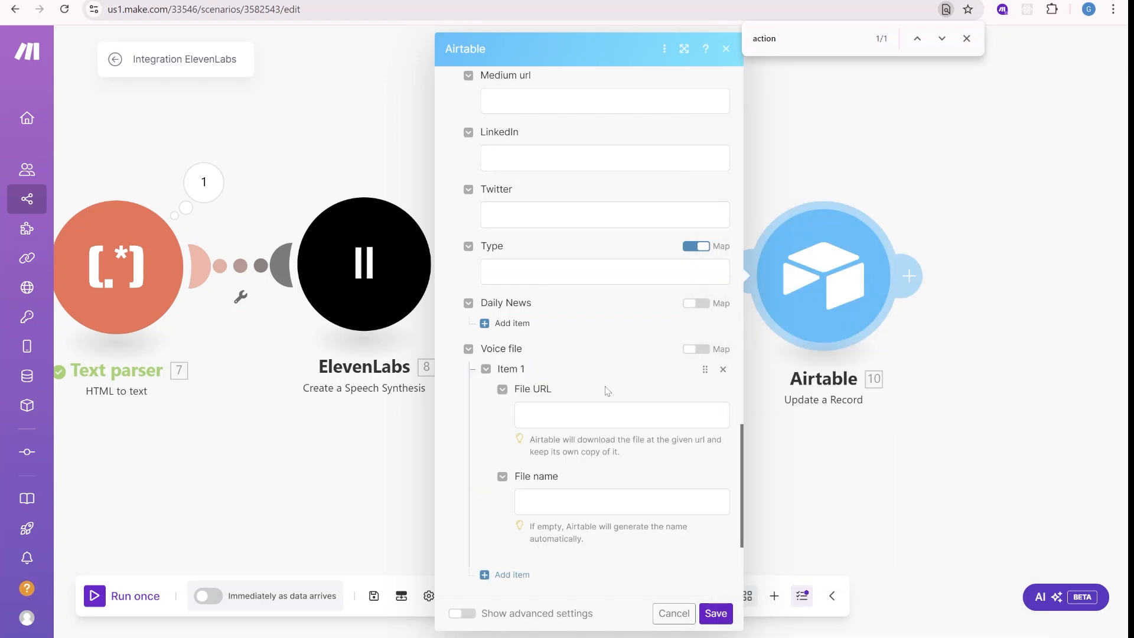
click(586, 411)
click(795, 453)
triple_click(860, 383)
text(file)
click(619, 502)
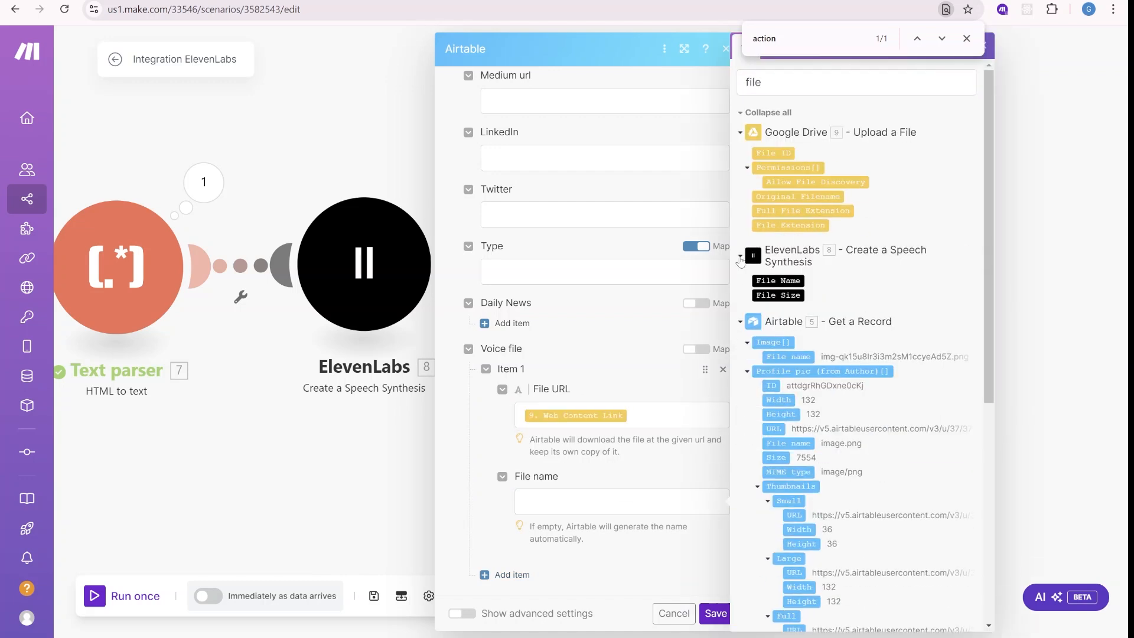
click(798, 196)
click(716, 613)
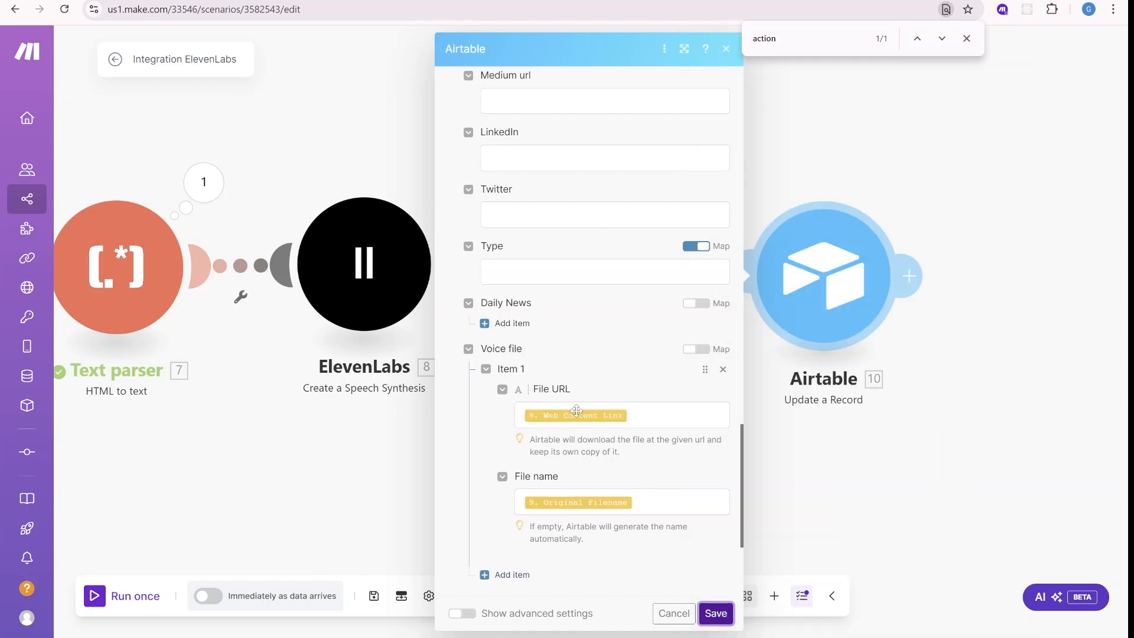
- Add a Google Drive Get a Share Link step for 9. File ID with Role Reader and Type Anyone
click(716, 613)
click(719, 595)
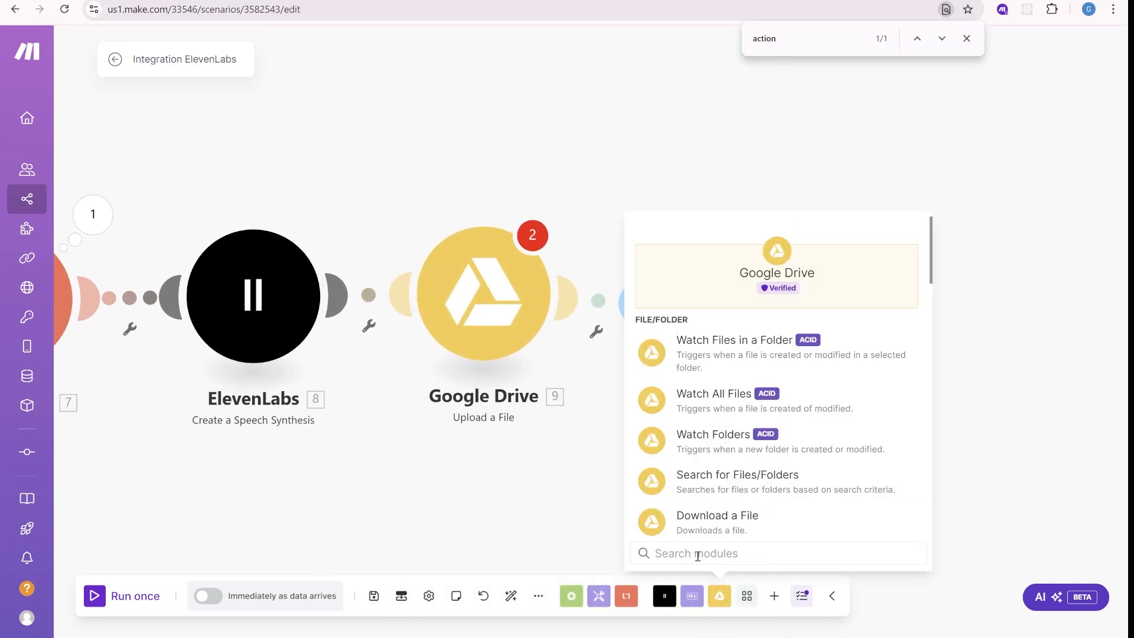
text(share)
click(709, 340)
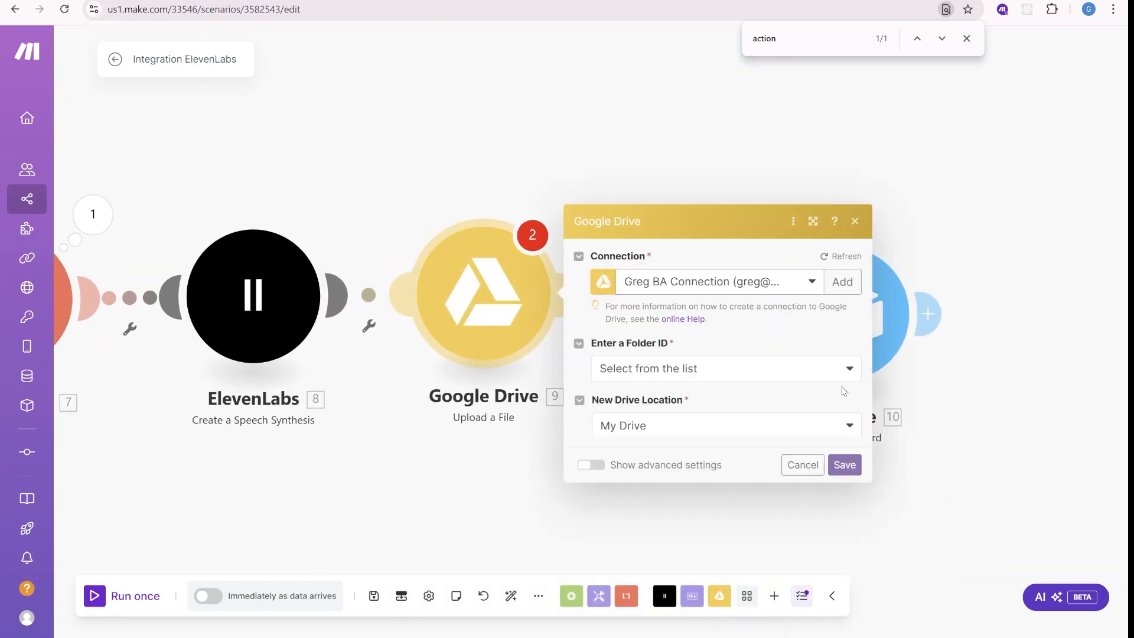
click(847, 301)
click(539, 153)
click(890, 366)
click(890, 424)
click(784, 518)
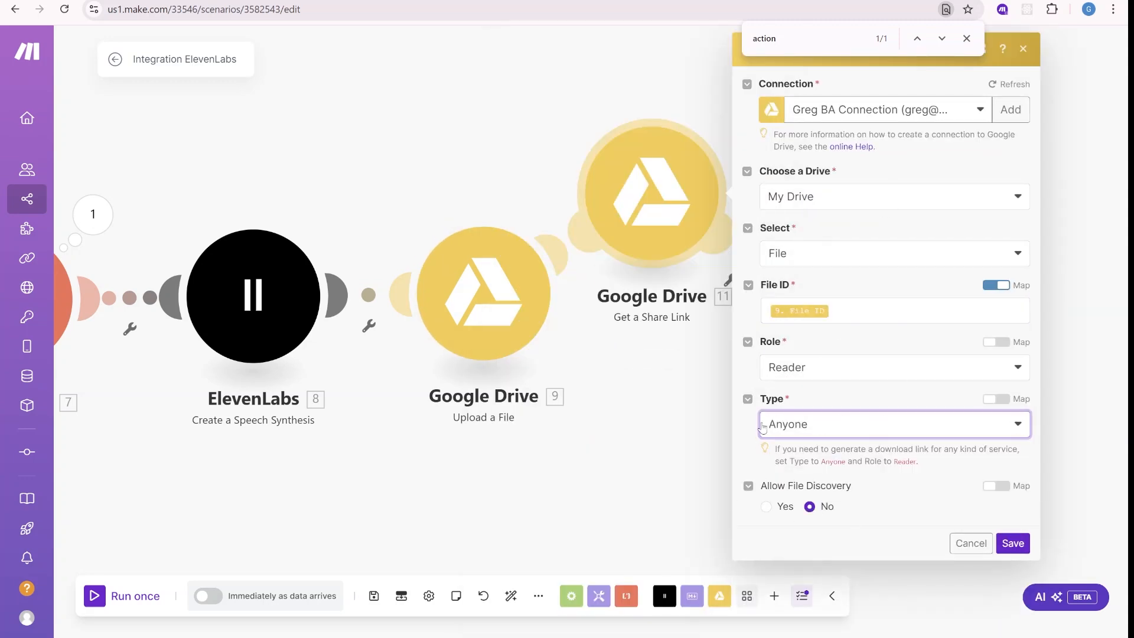
click(797, 367)
click(1013, 542)
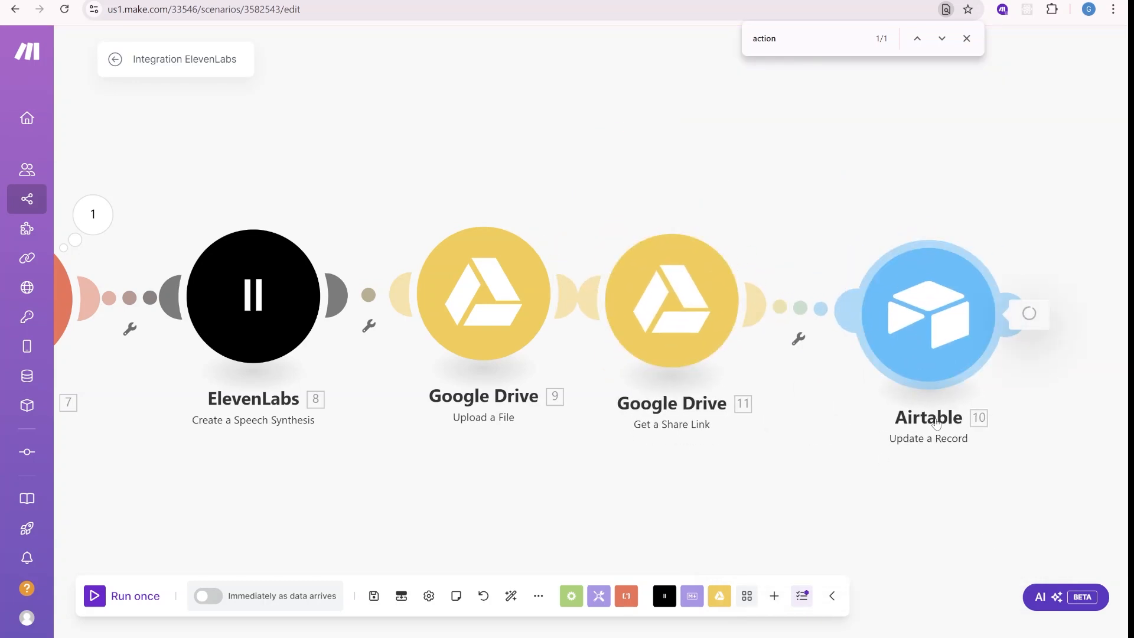
- Re-save the Airtable update module, save the scenario and run it once
click(927, 315)
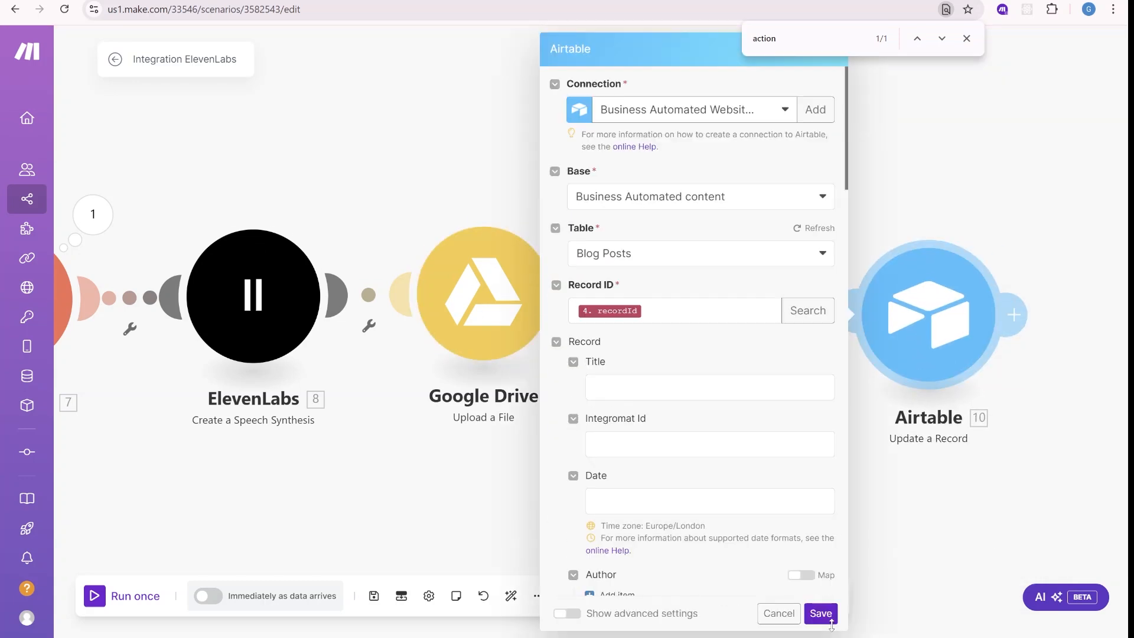
click(820, 613)
click(510, 595)
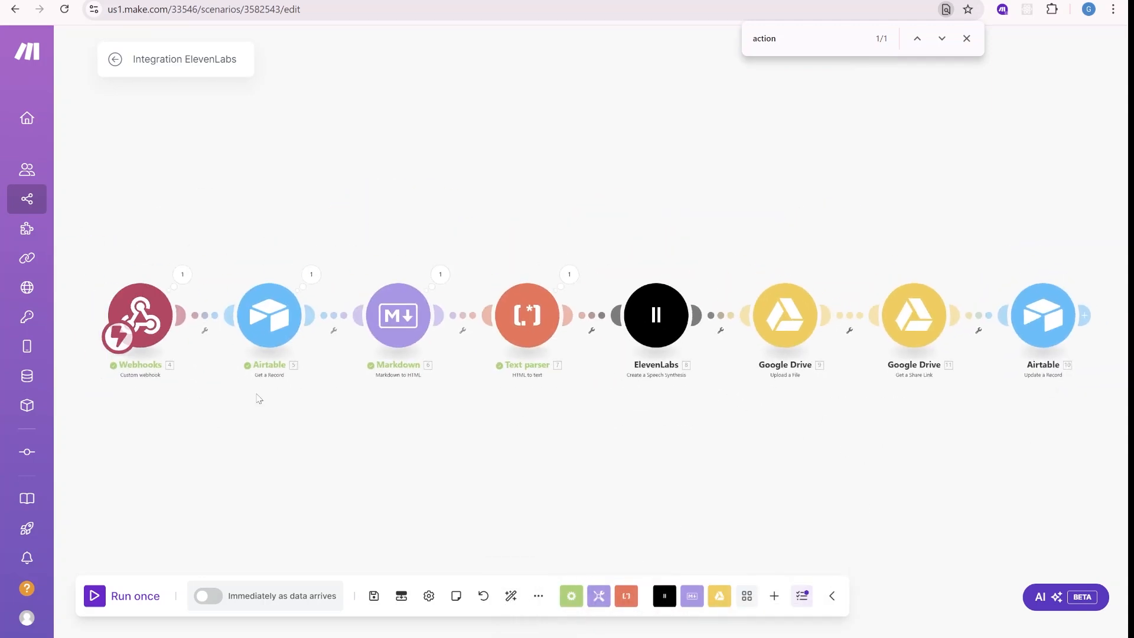
click(372, 595)
click(94, 595)
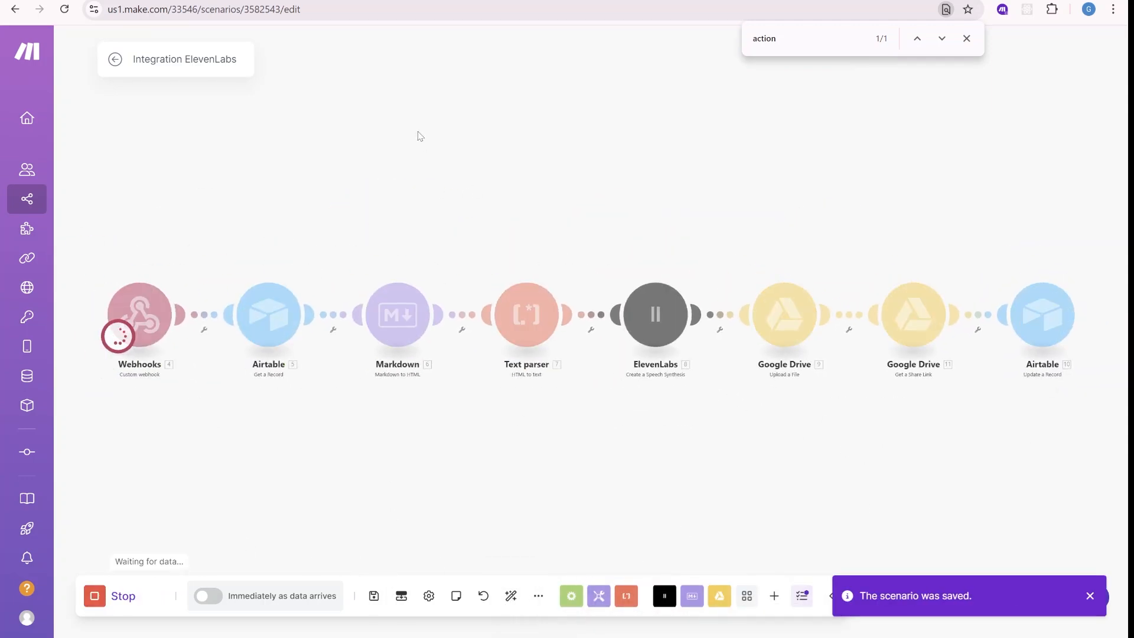
- Finish editing and publish the updated Airtable automation
key(ctrl+Tab)
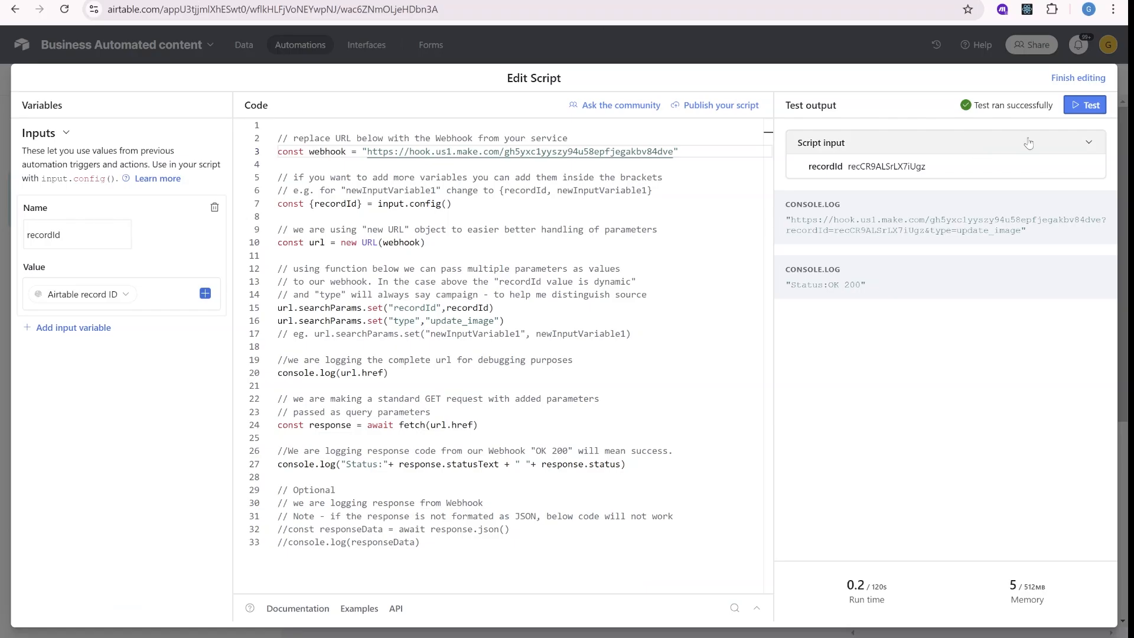
click(1077, 78)
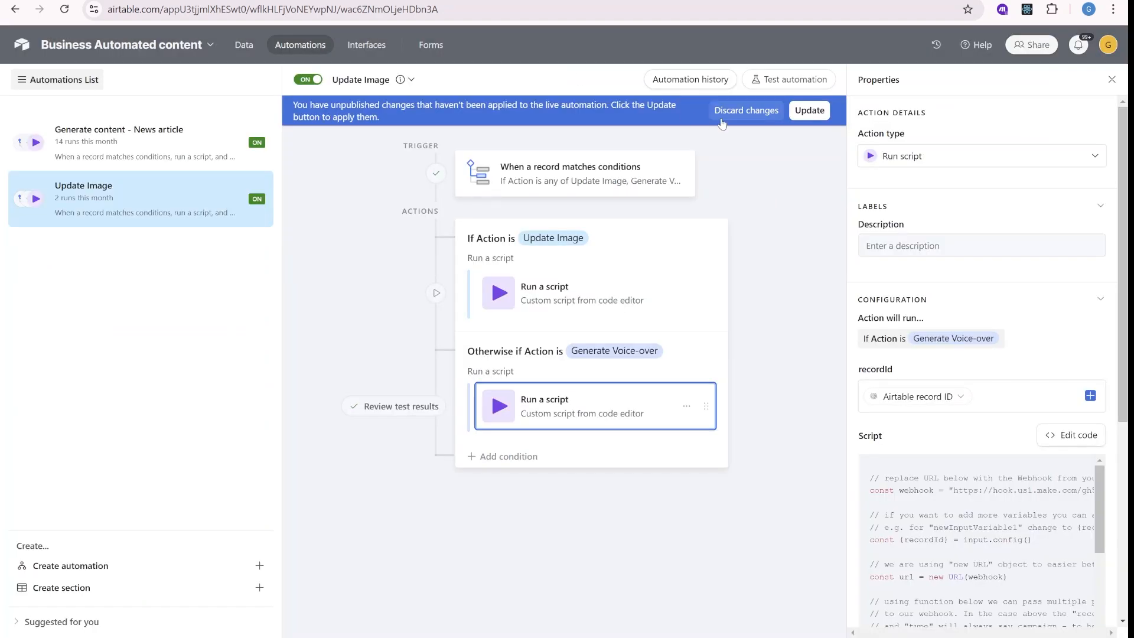
click(809, 110)
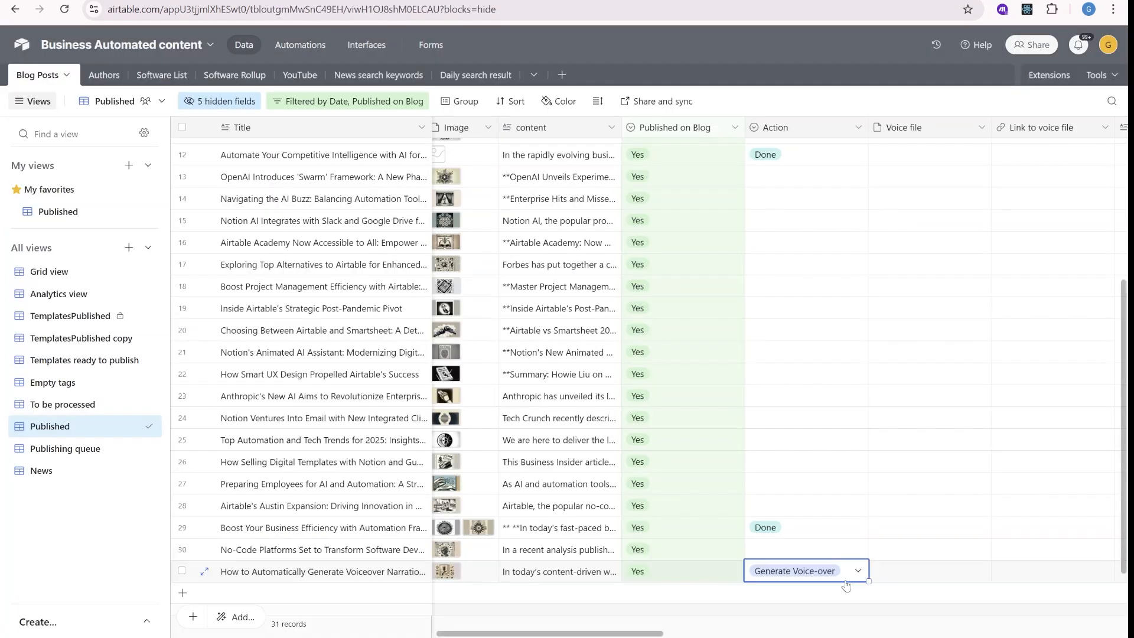
- Set the last post's Action to Generate Voice-over to trigger the full run
key(BackSpace)
click(803, 572)
click(816, 547)
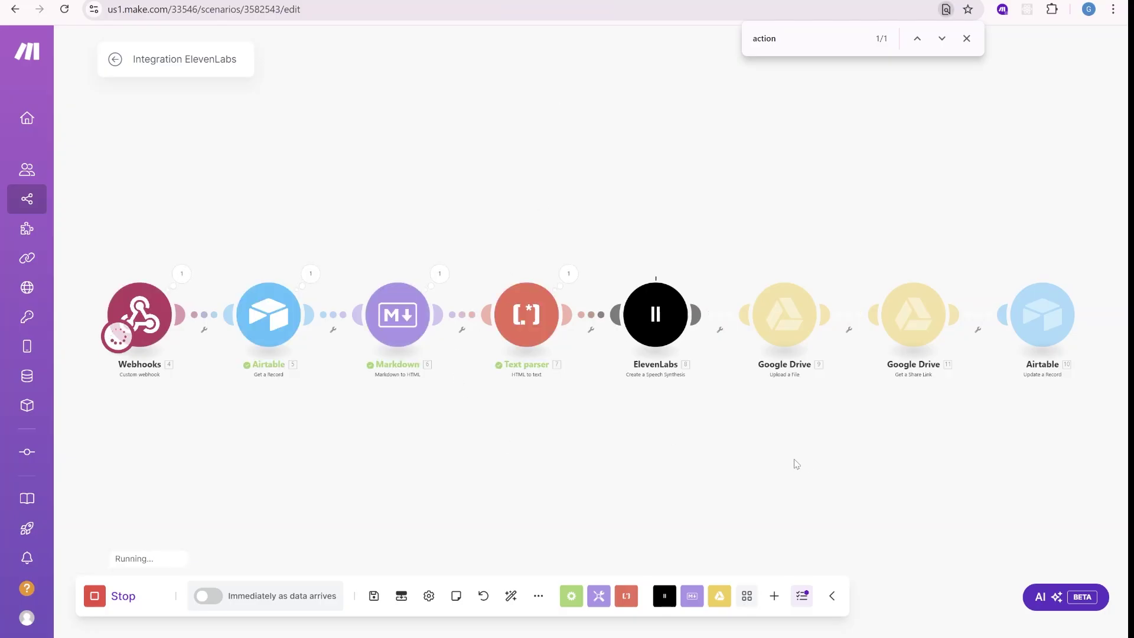
scroll(723, 483, up, 1)
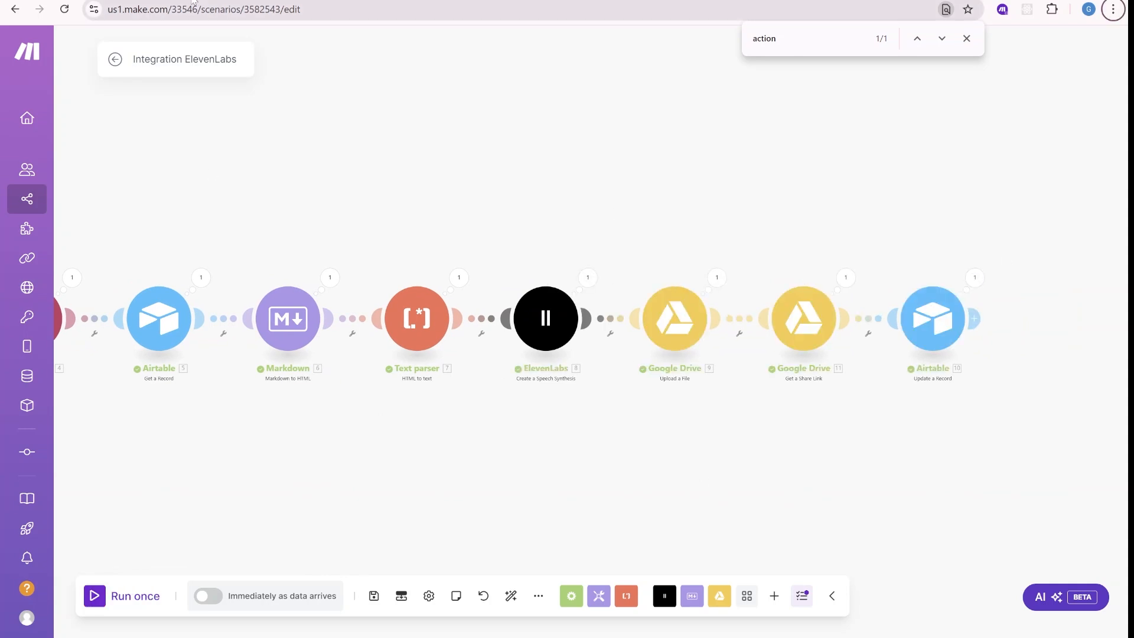
key(ctrl+Tab)
key(ctrl+Tab)
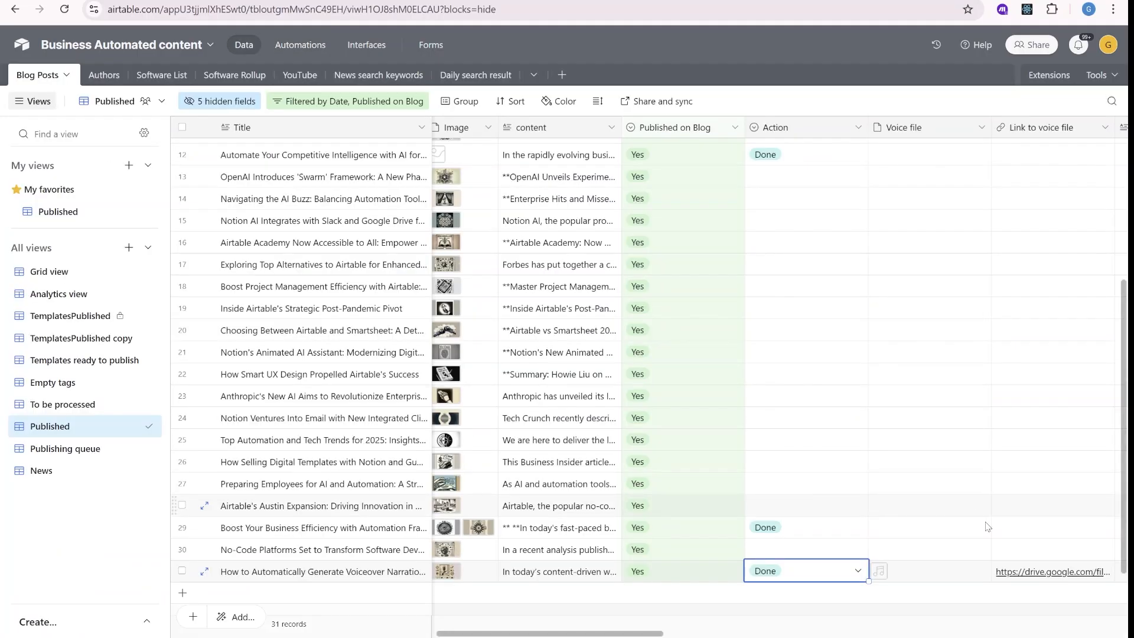
- Play the last post's generated voice file and follow its Google Drive voice-file link
click(1018, 571)
click(878, 572)
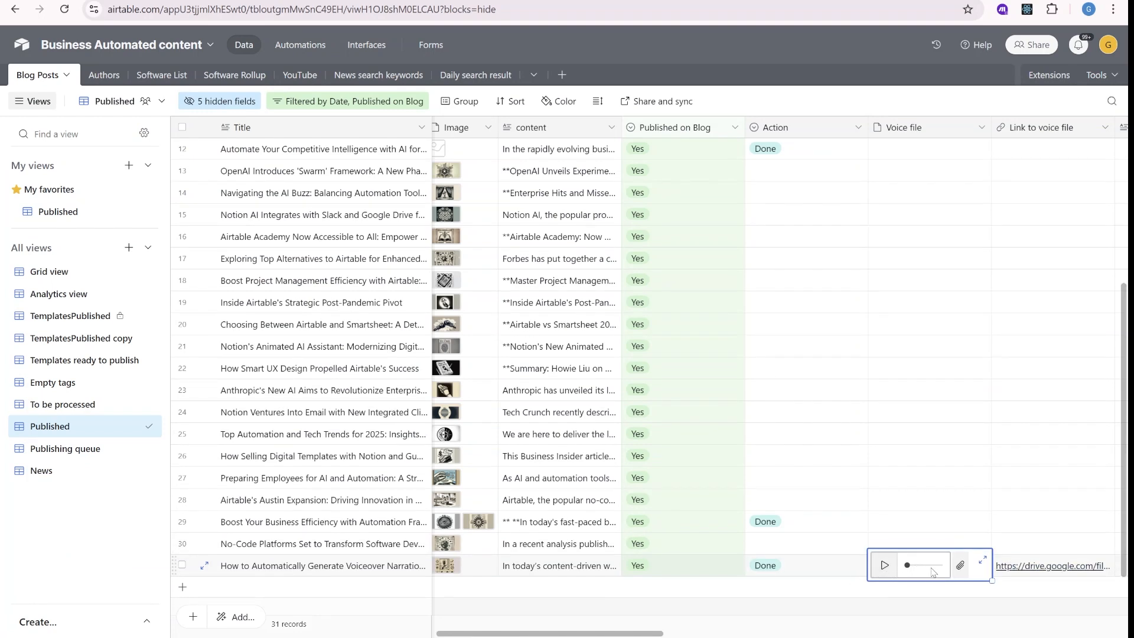
click(1053, 571)
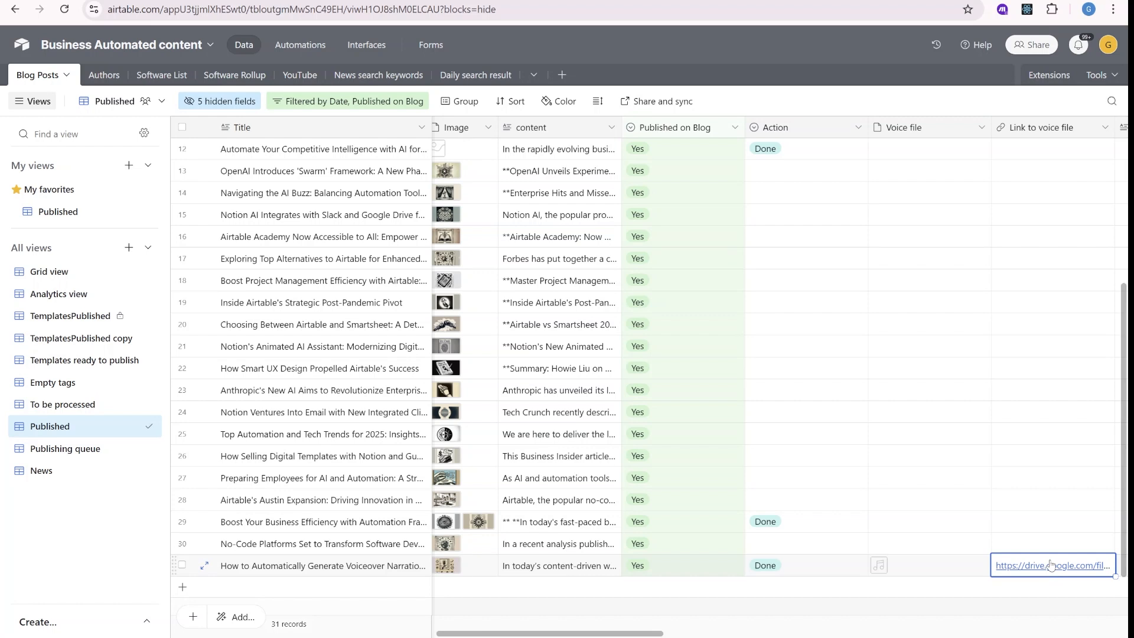
click(879, 565)
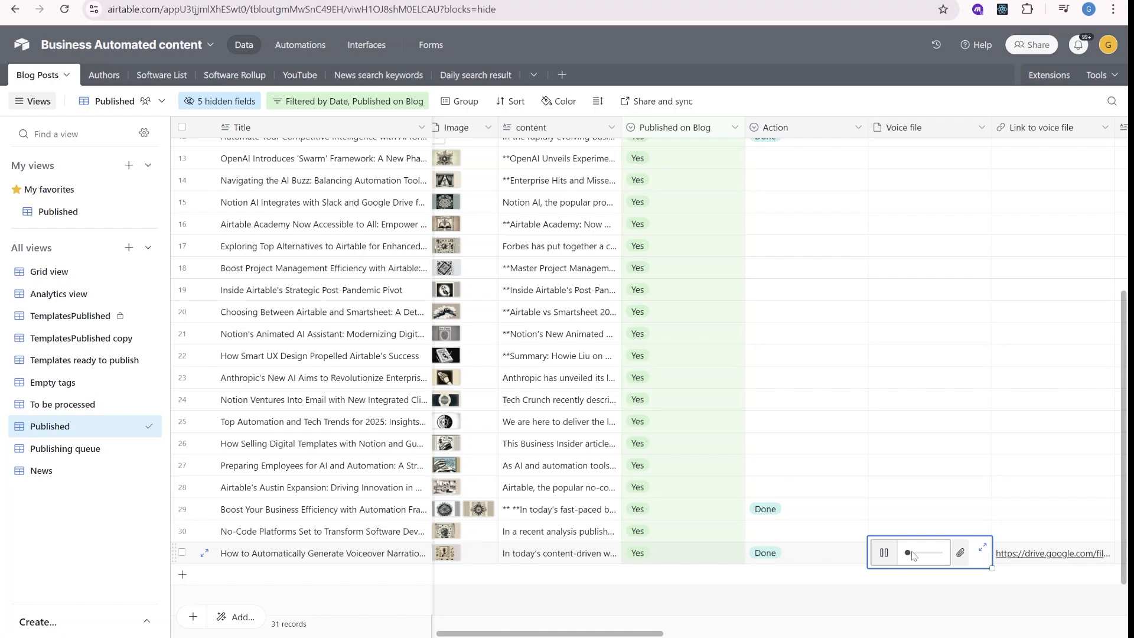
scroll(907, 558, down, 1)
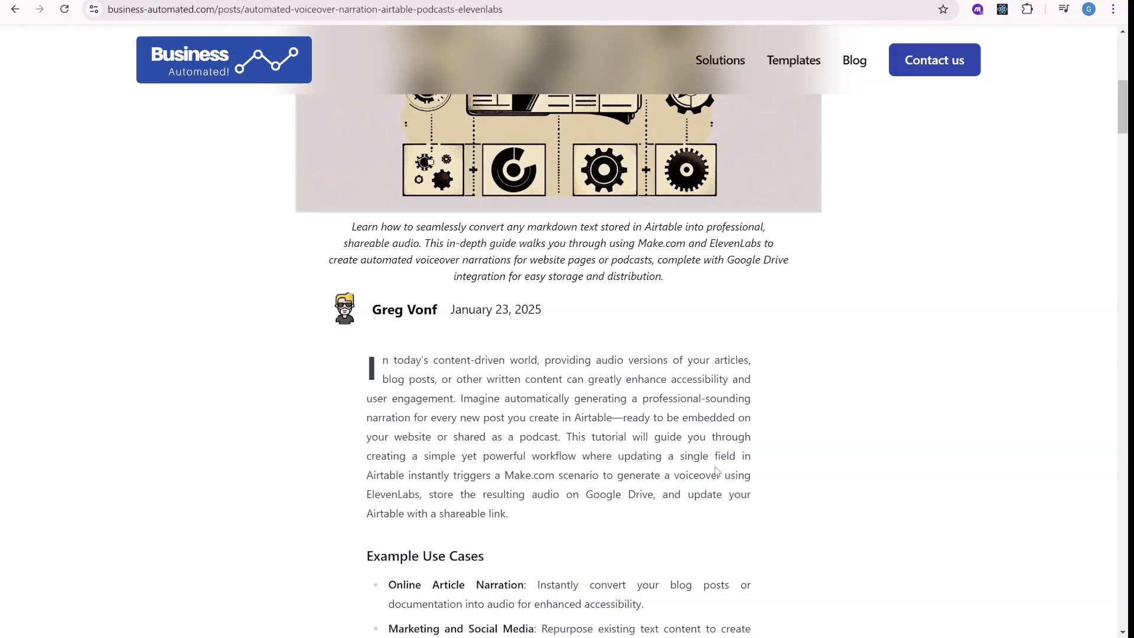
scroll(591, 290, down, 10)
scroll(591, 290, down, 5)
scroll(797, 301, down, 5)
scroll(1104, 313, down, 3)
mouse_move(1122, 257)
mouse_down()
mouse_move(1122, 407)
mouse_move(1121, 284)
mouse_up()
scroll(1071, 417, down, 5)
scroll(1071, 416, up, 5)
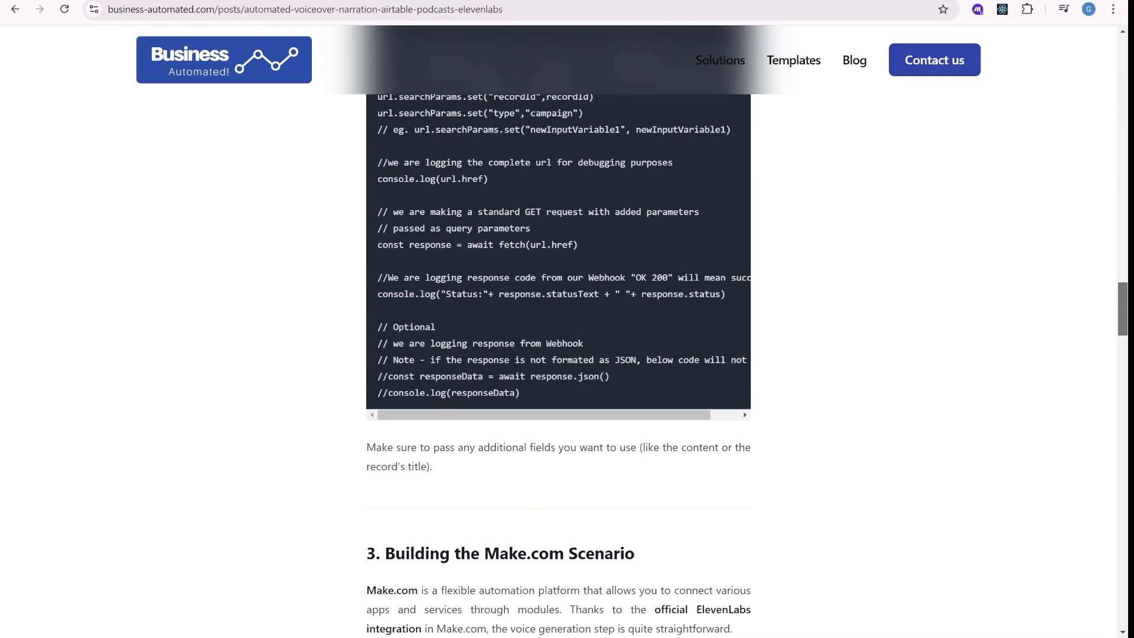
scroll(798, 354, up, 5)
scroll(755, 228, down, 3)
scroll(513, 266, down, 3)
scroll(868, 308, up, 6)
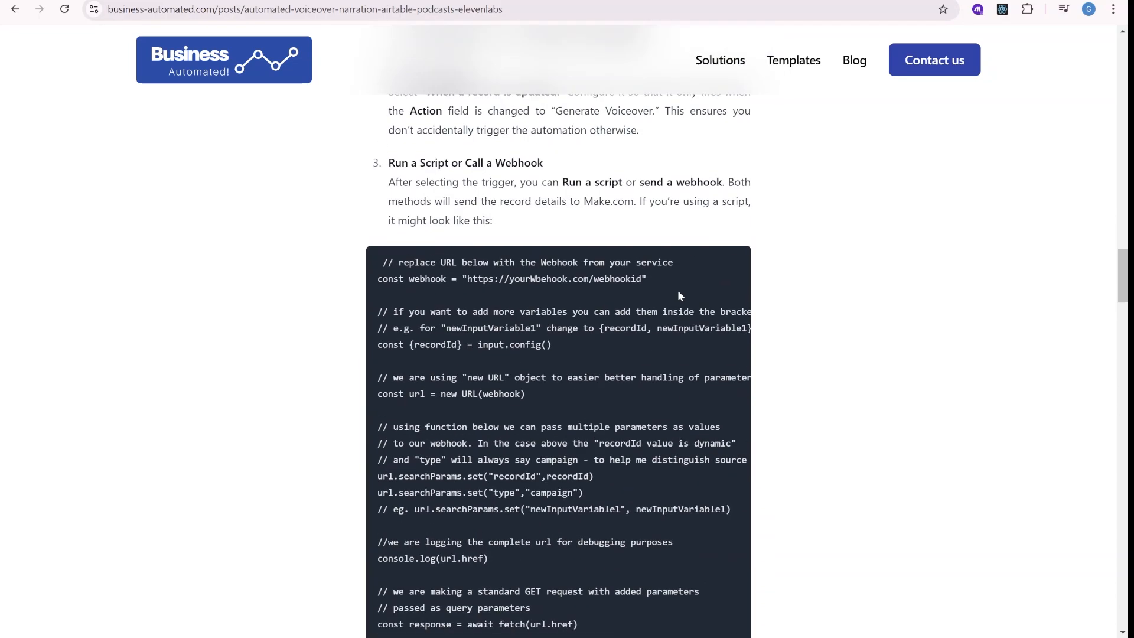
mouse_move(1122, 277)
mouse_down()
mouse_move(1119, 556)
mouse_move(1121, 541)
mouse_up()
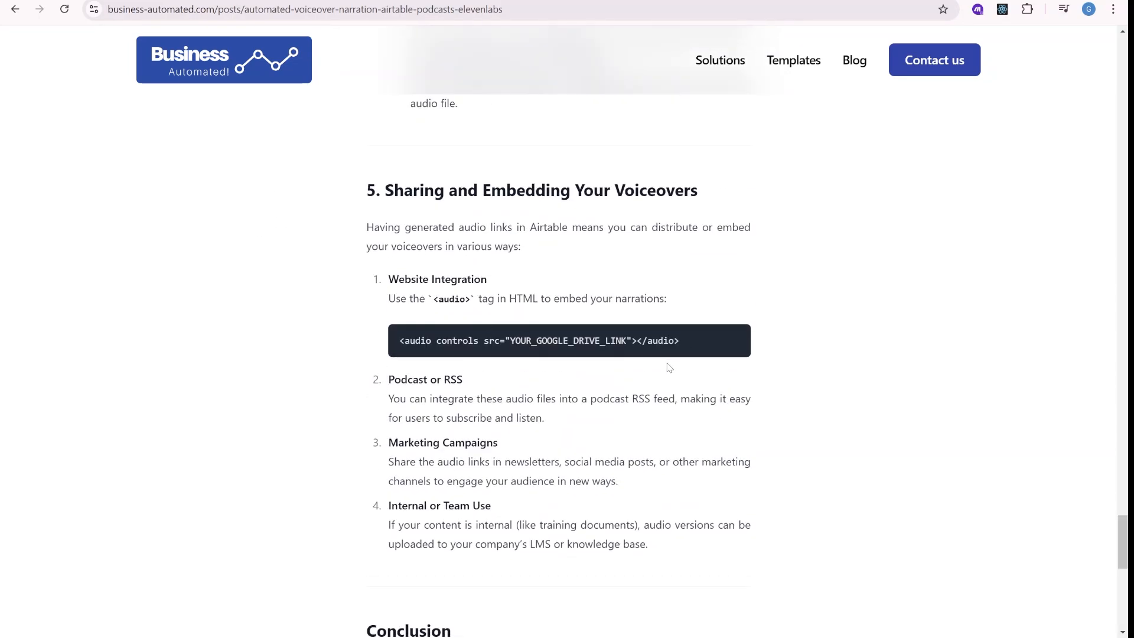
drag(682, 341, 399, 350)
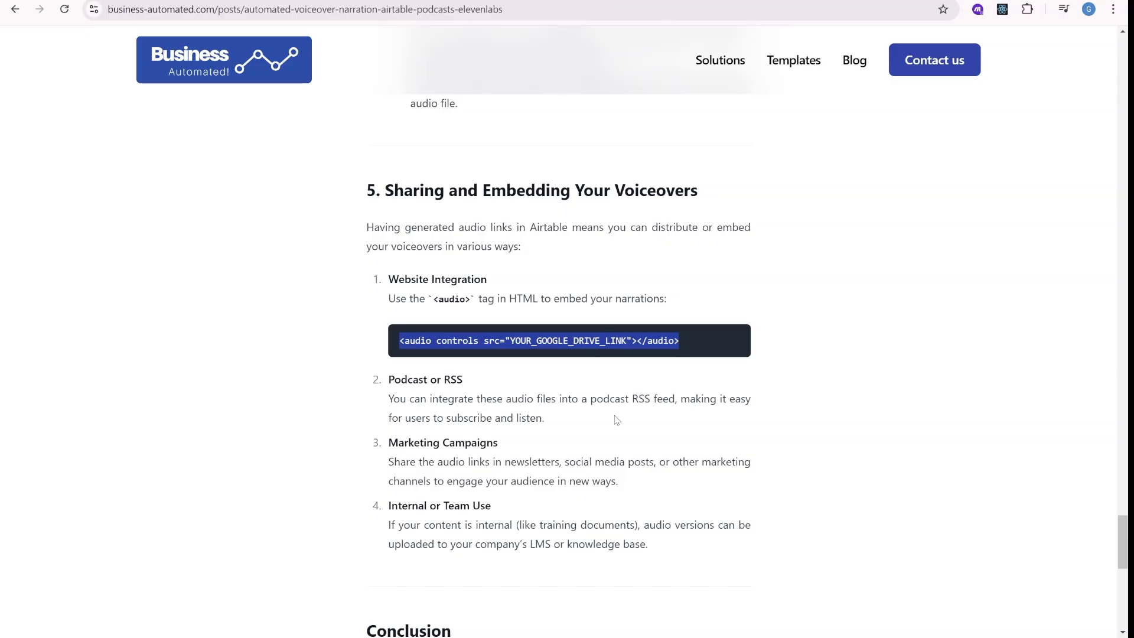
click(589, 398)
scroll(590, 398, down, 1)
drag(545, 348, 384, 314)
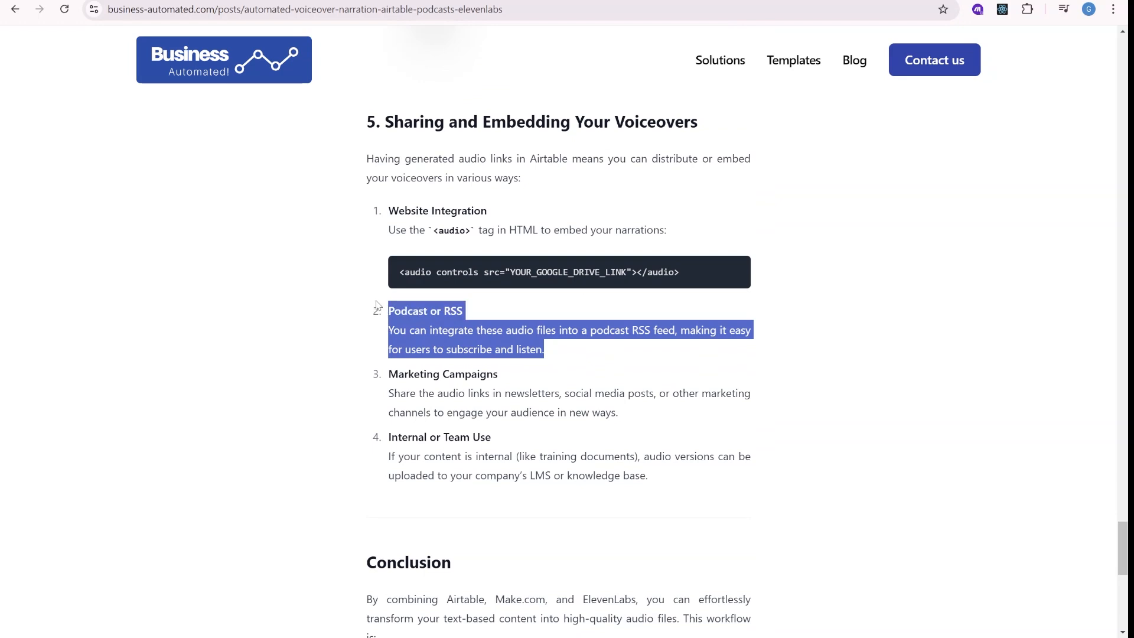
scroll(377, 309, down, 1)
drag(627, 348, 401, 319)
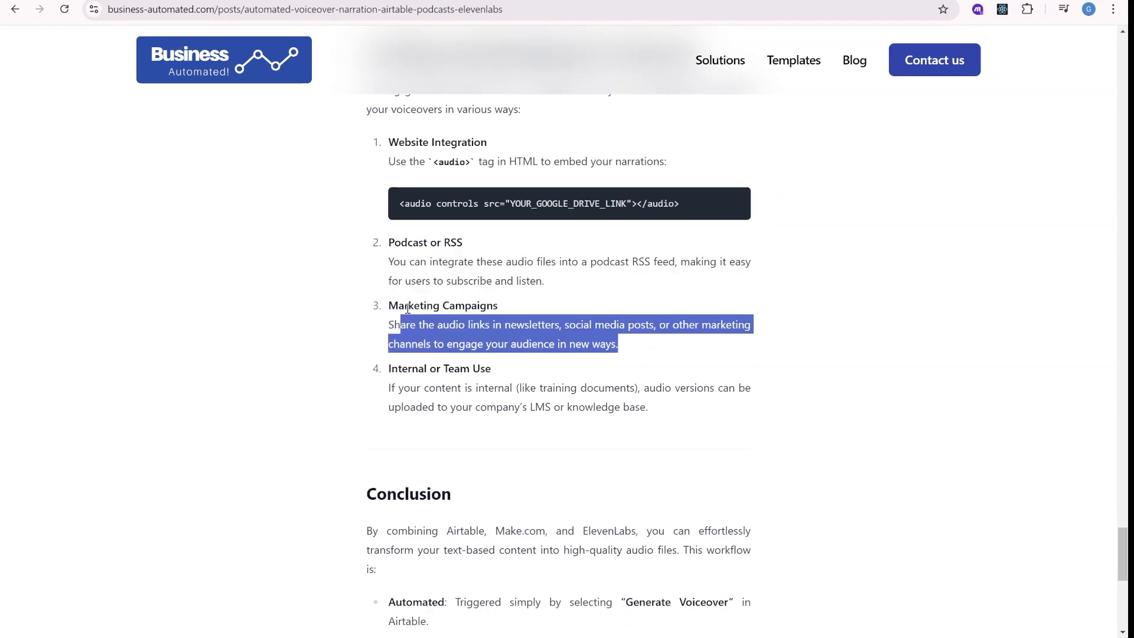
drag(655, 410, 399, 343)
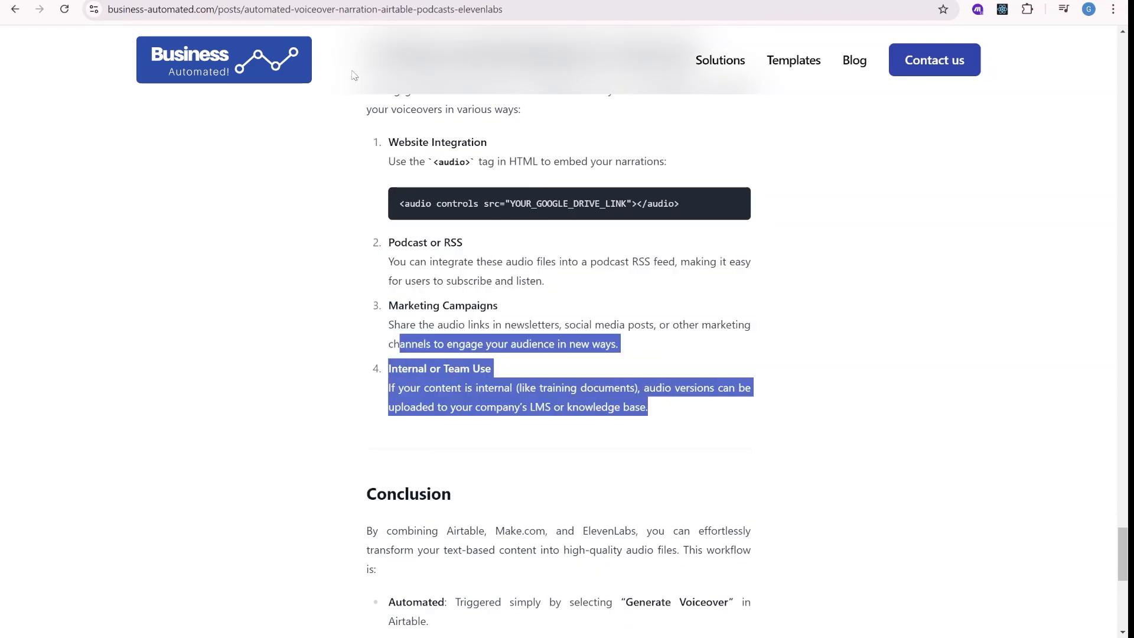
key(ctrl+Tab)
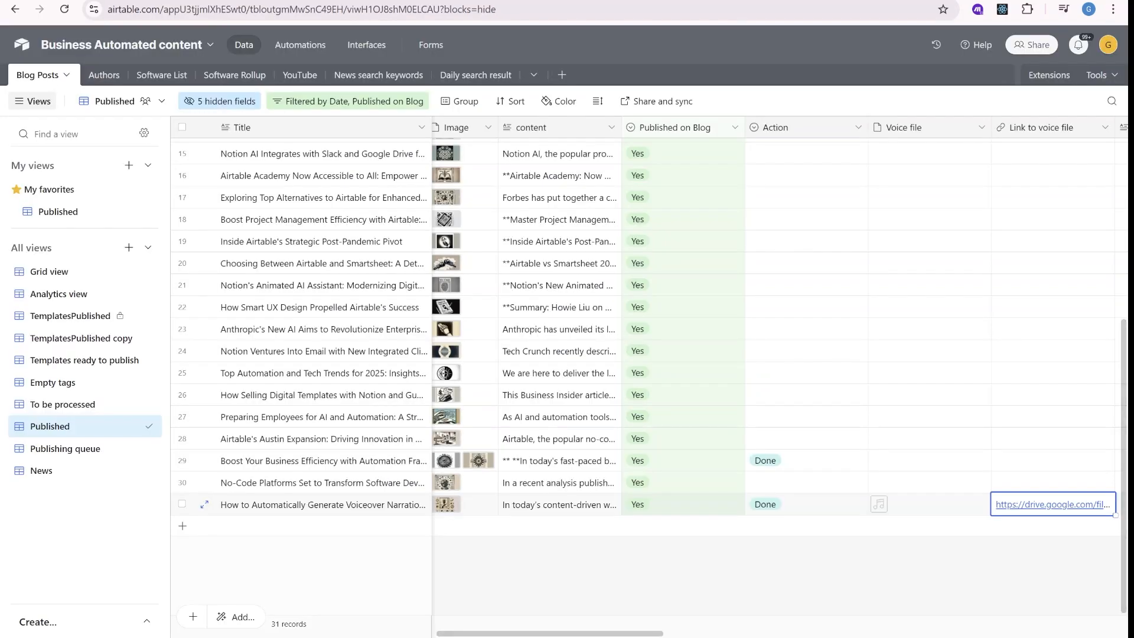
key(ctrl+Tab)
key(ctrl+Tab)
drag(487, 425, 536, 403)
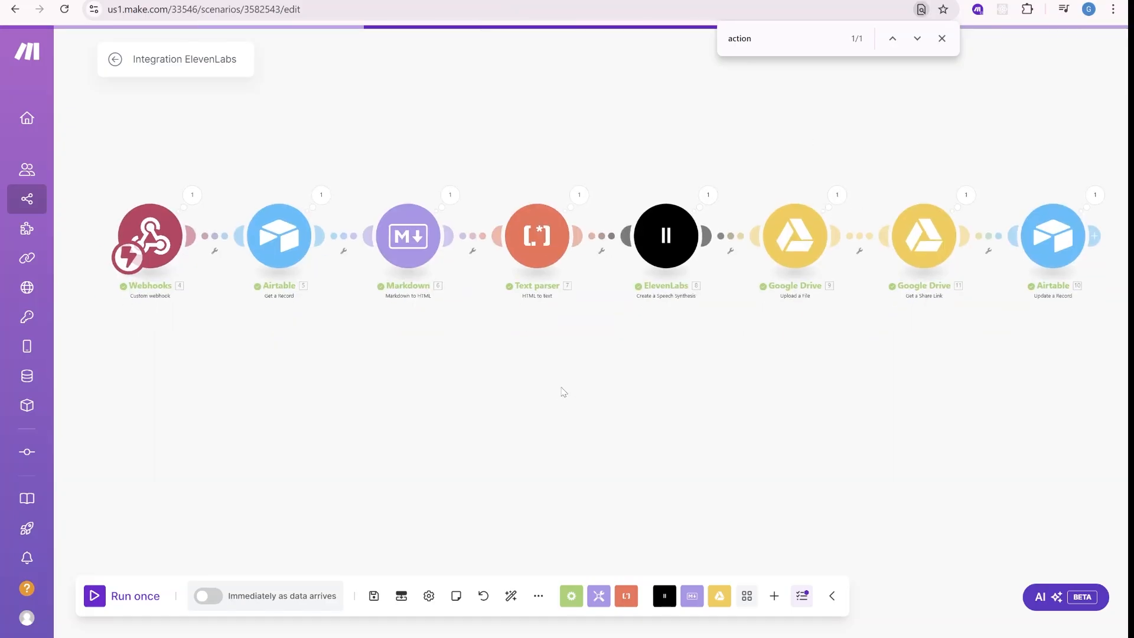
drag(704, 479, 634, 516)
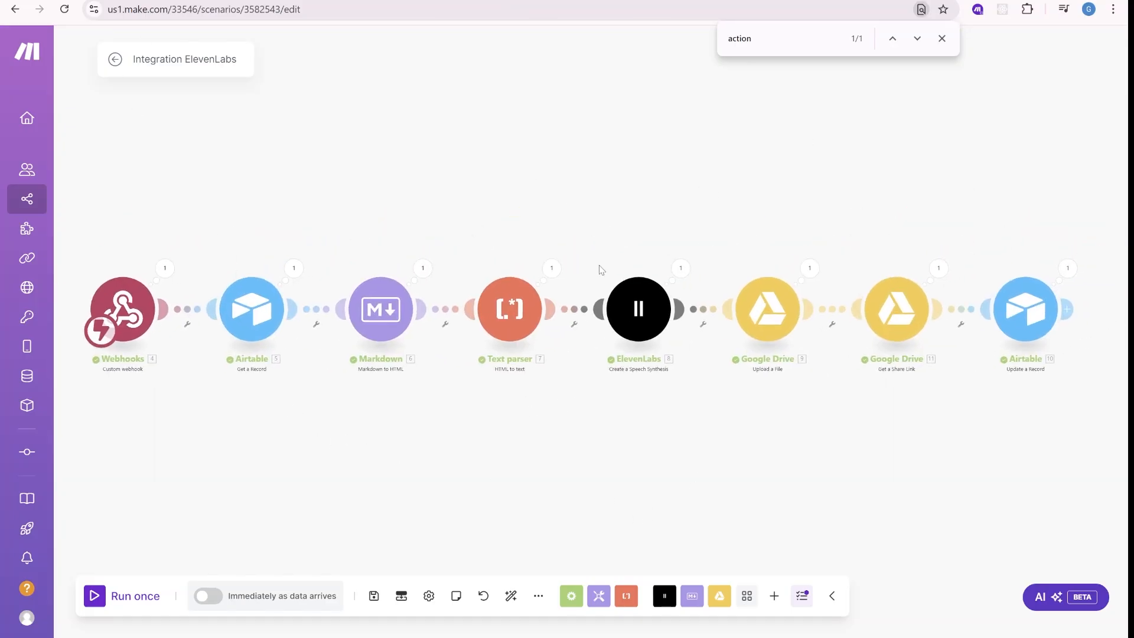
key(ctrl+Tab)
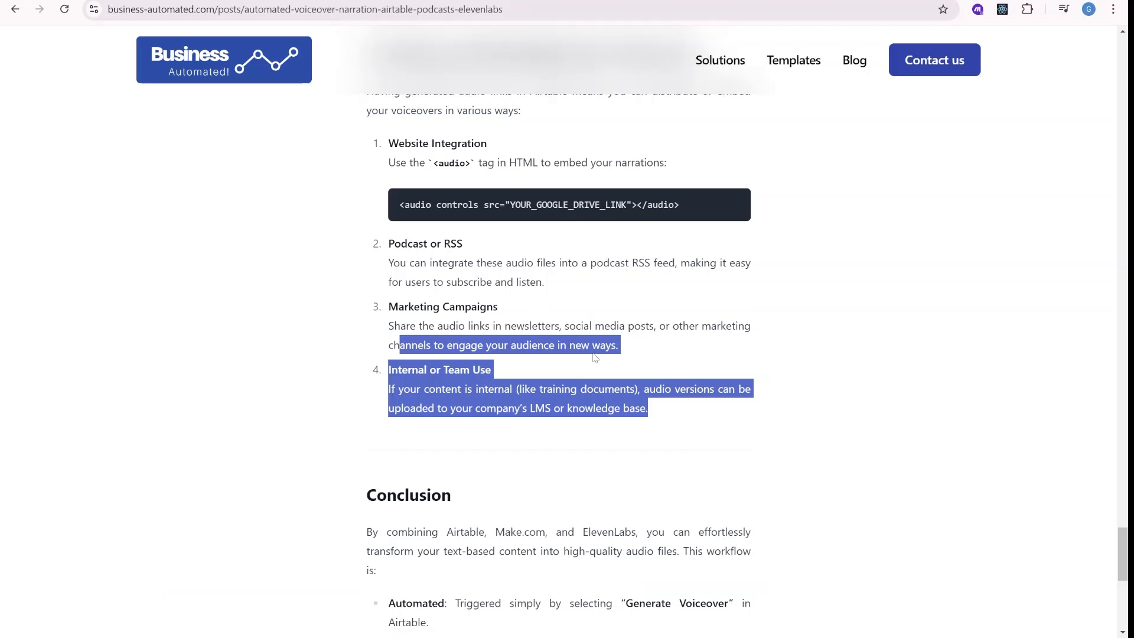
scroll(590, 389, up, 15)
scroll(590, 390, up, 10)
scroll(590, 390, up, 10)
scroll(620, 398, up, 8)
scroll(657, 407, up, 5)
scroll(656, 408, up, 6)
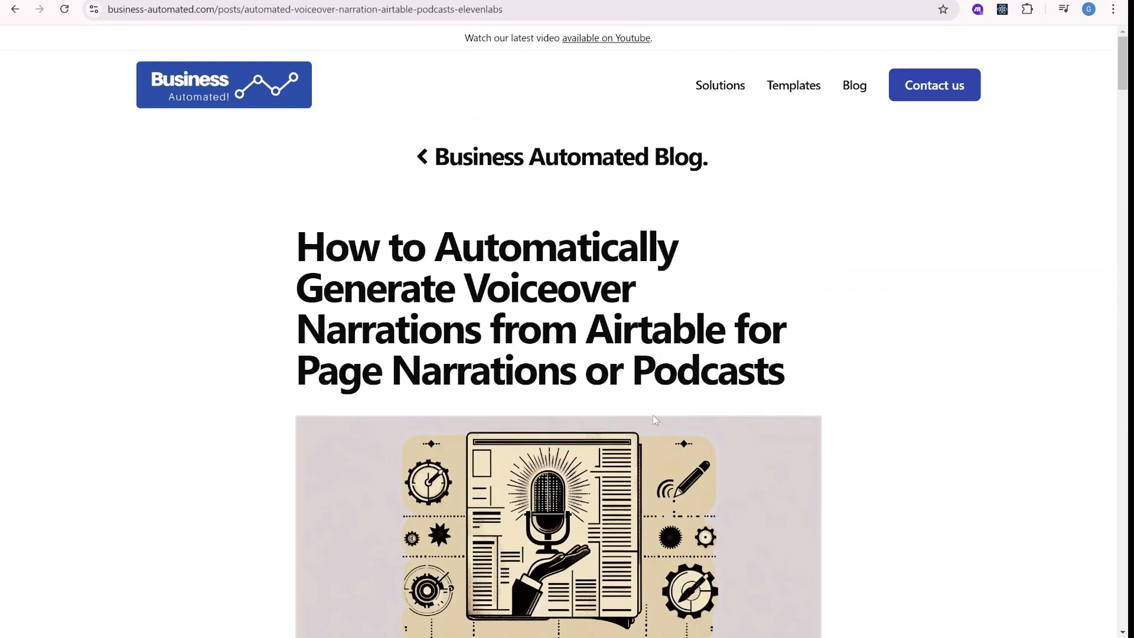
scroll(742, 368, down, 3)
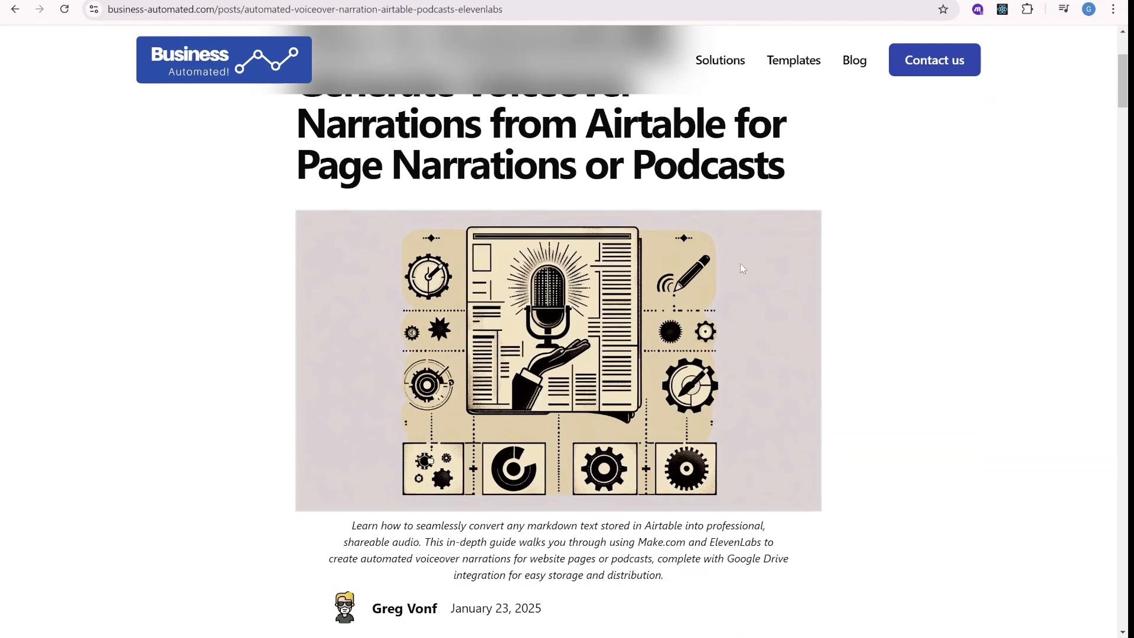